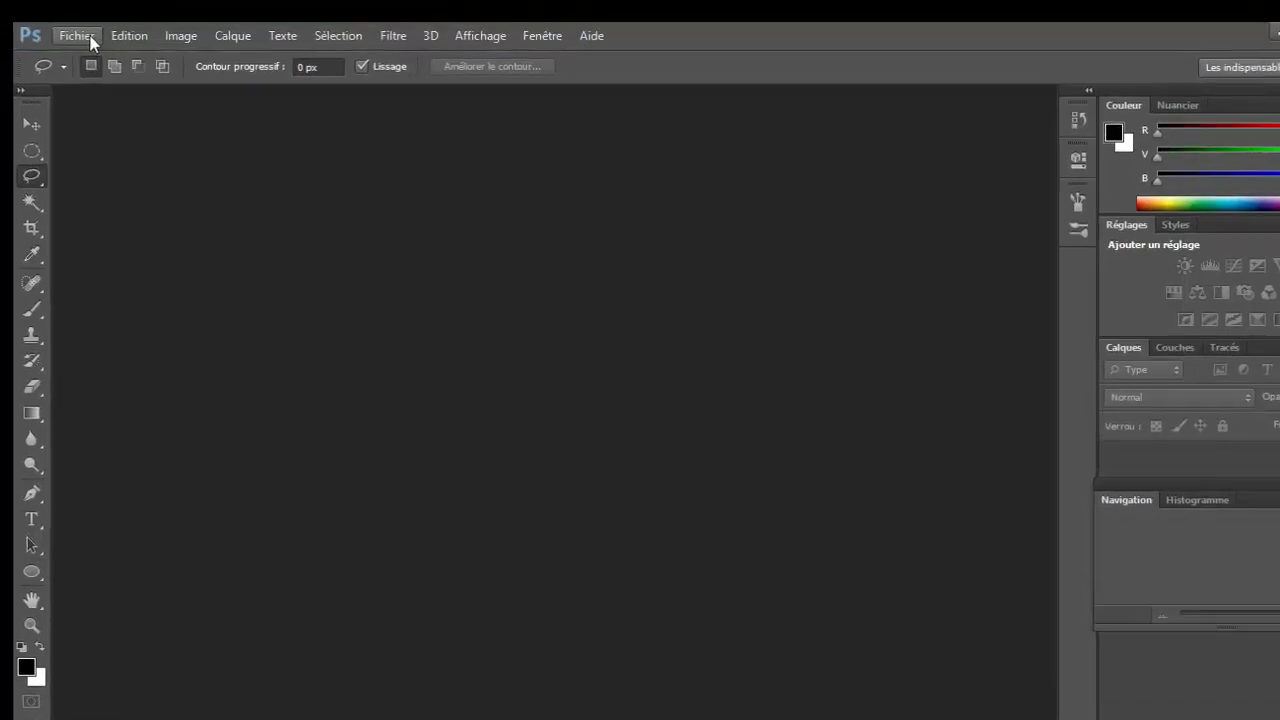
Step: Open aerodrome.jpg and ventilateur.jpg together from the Ouvrir dialog
click(74, 16)
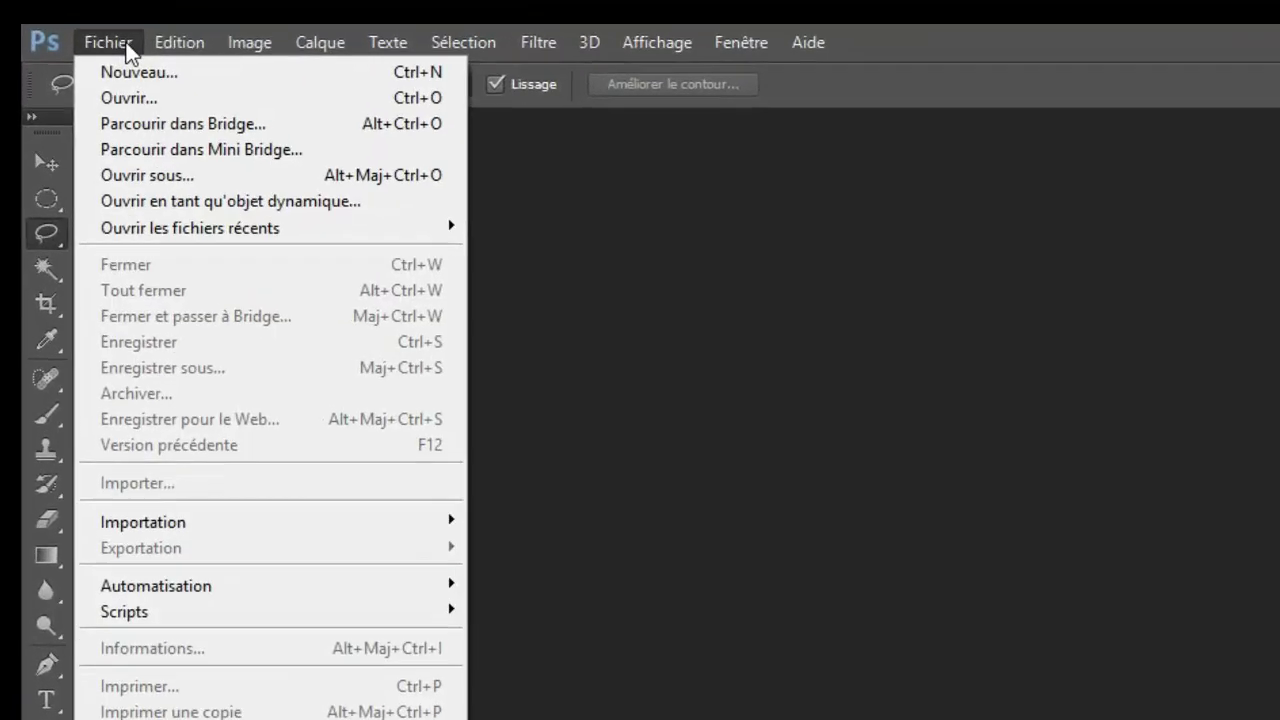
click(133, 75)
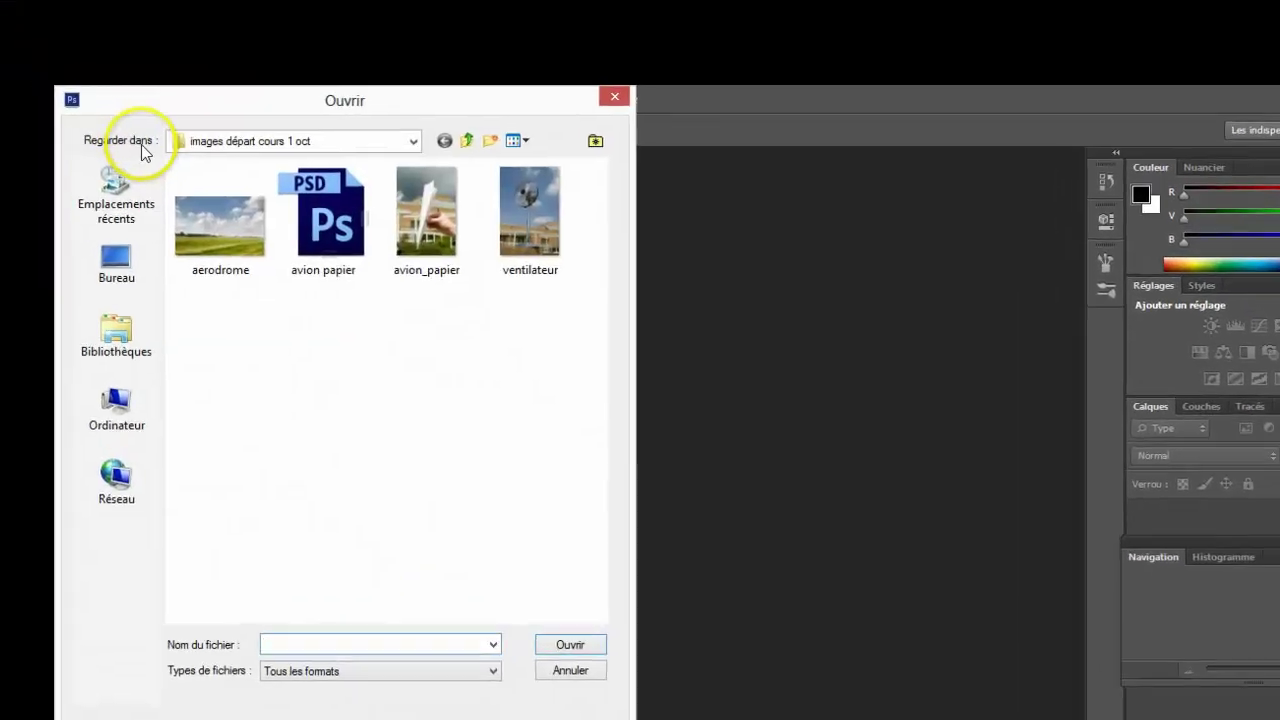
click(236, 253)
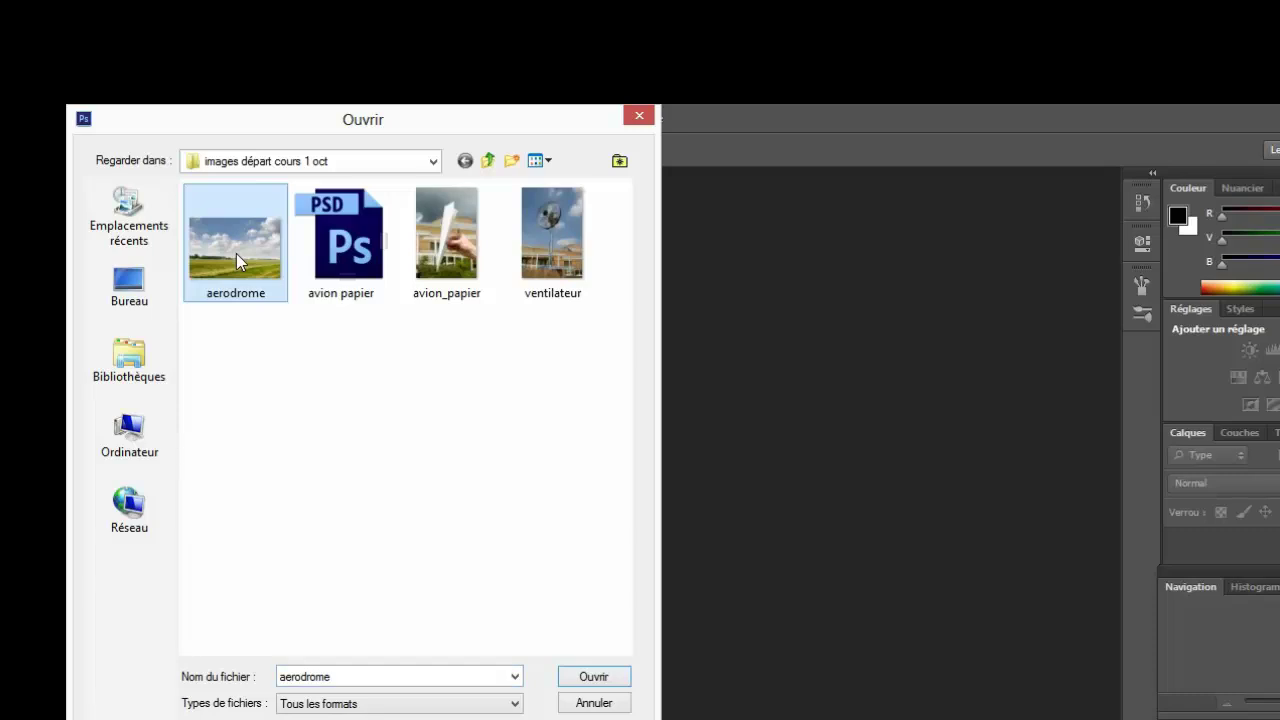
ctrl+click(546, 250)
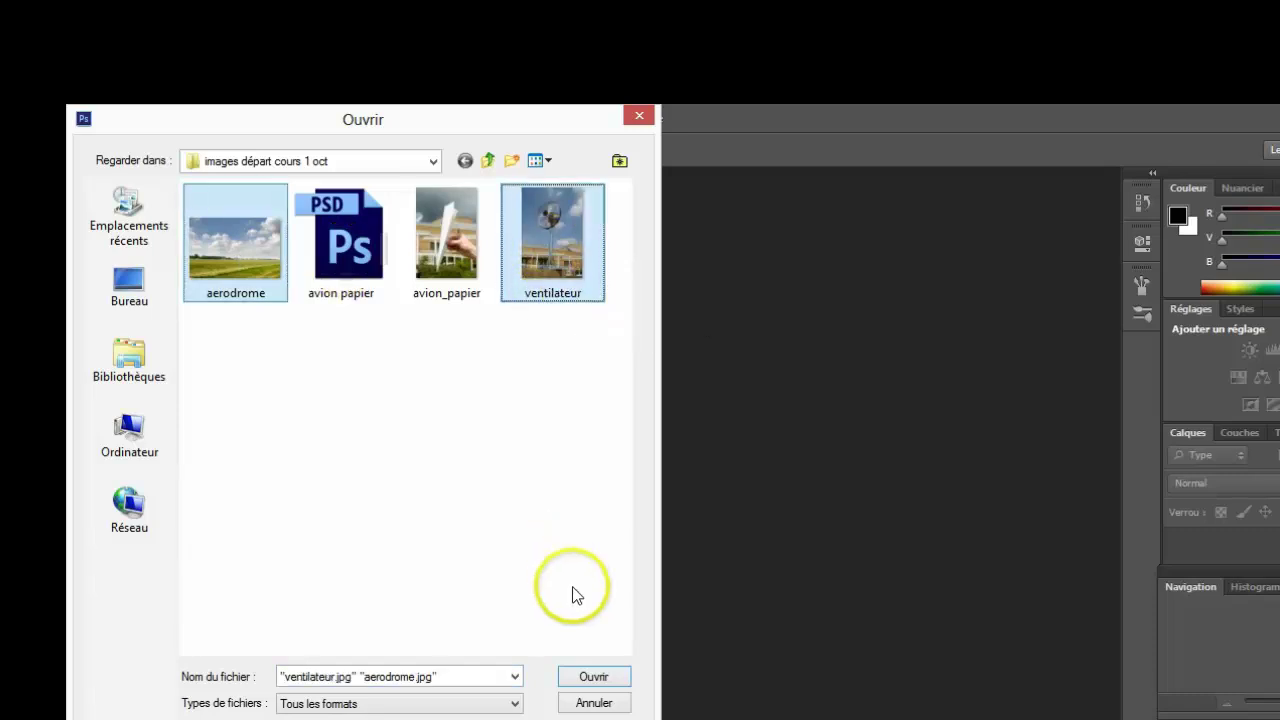
click(580, 662)
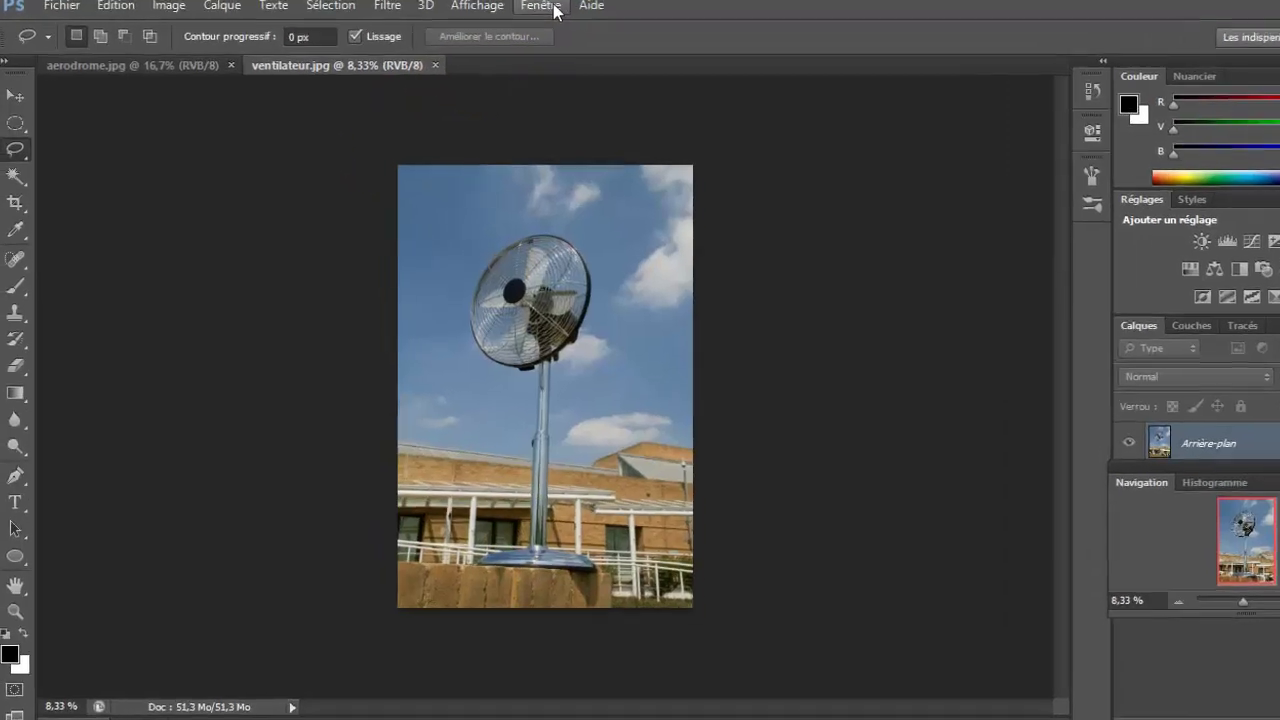
Step: Show the Calques, Historique and Réglages panels from the Fenêtre menu
click(527, 17)
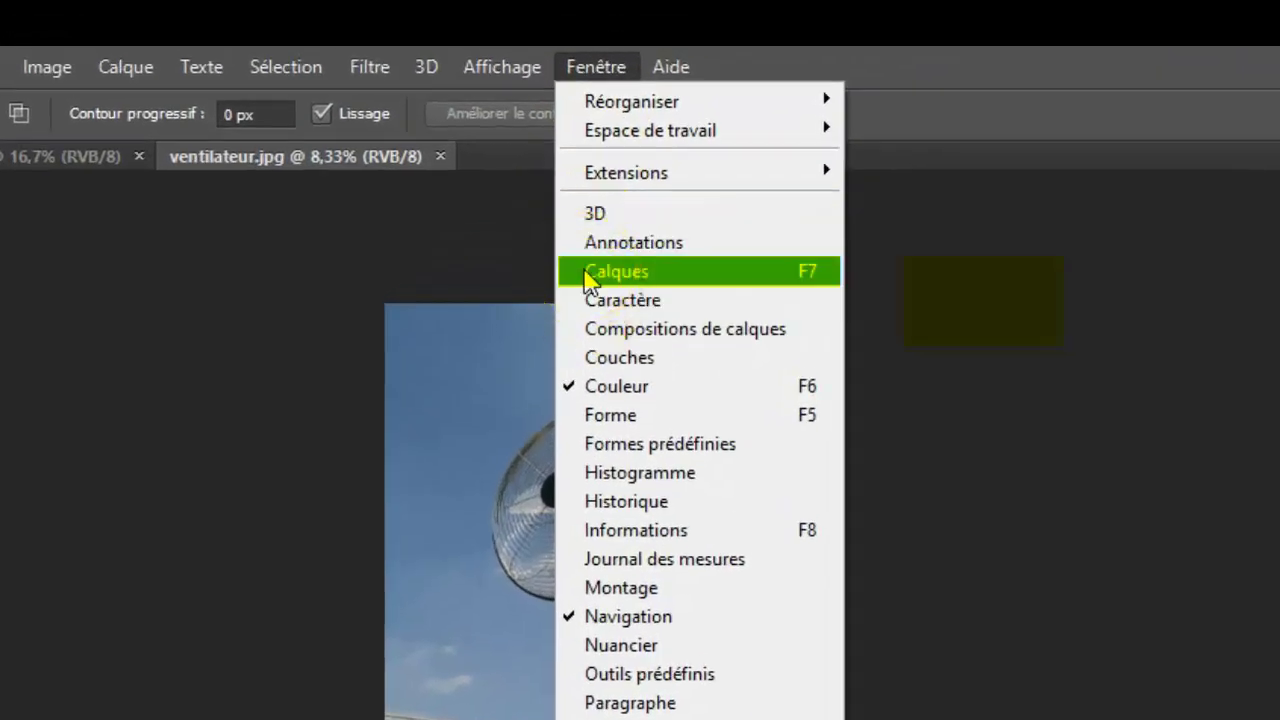
click(583, 271)
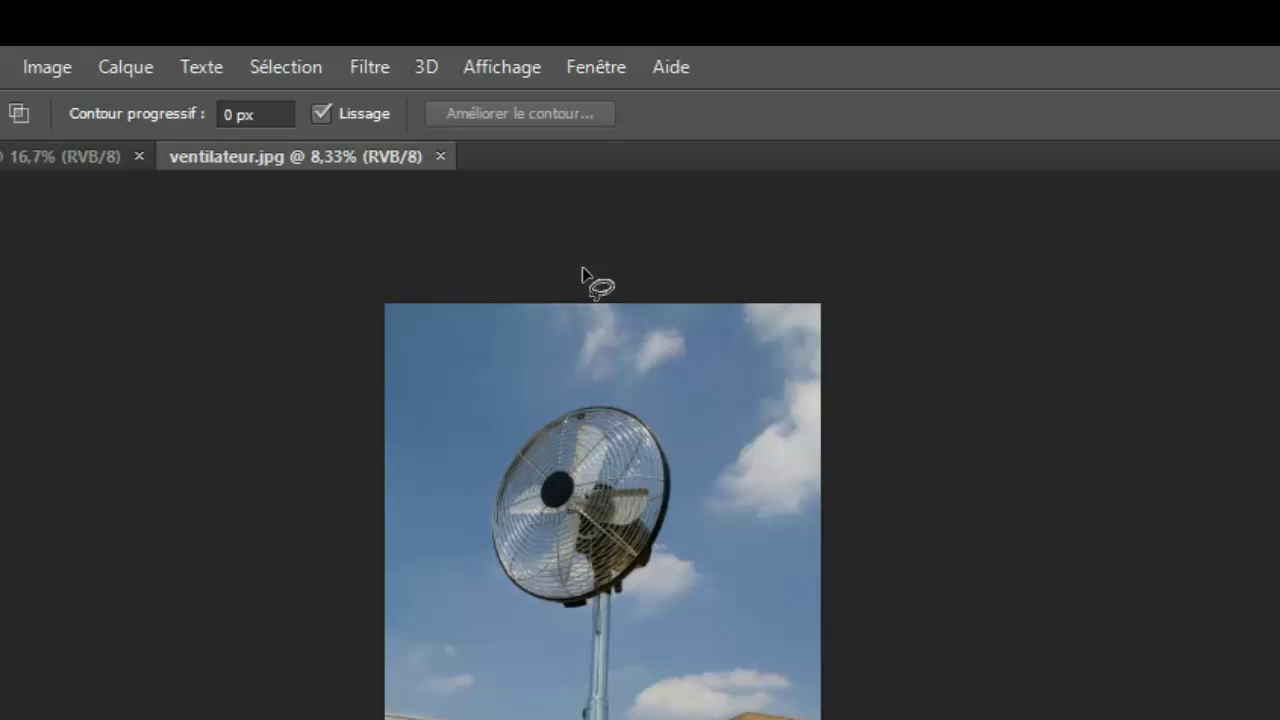
click(602, 67)
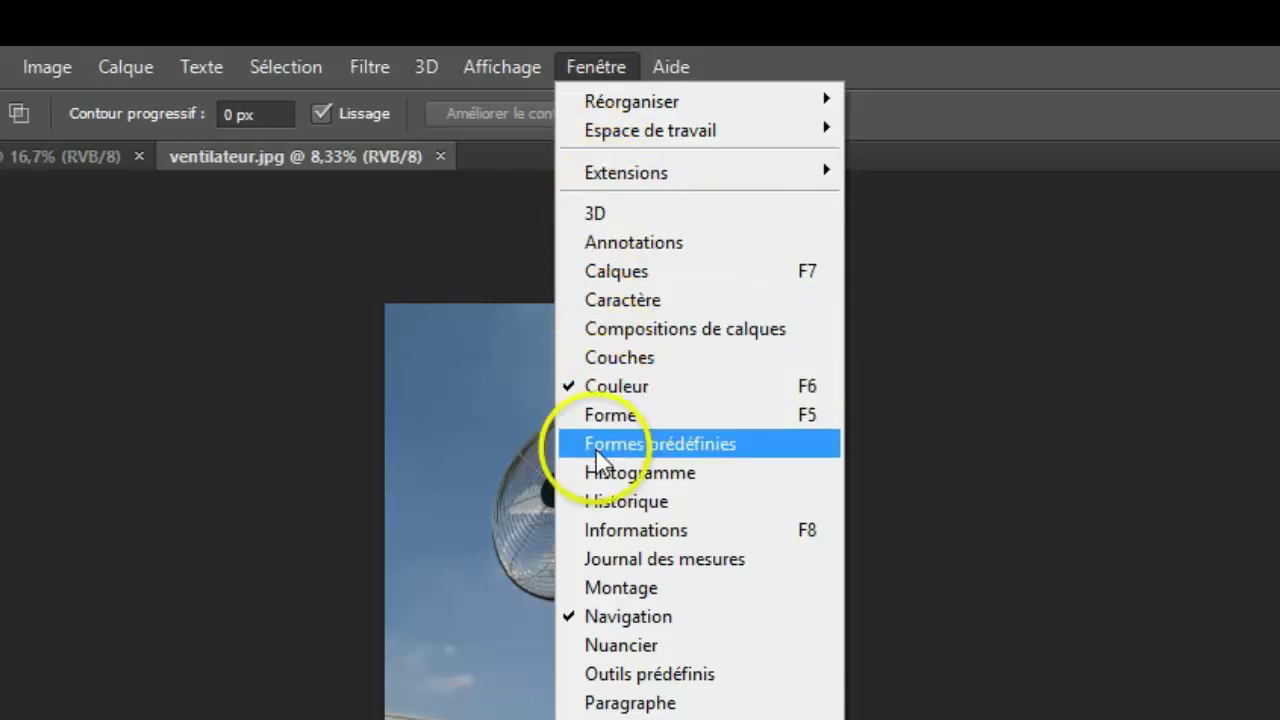
click(575, 503)
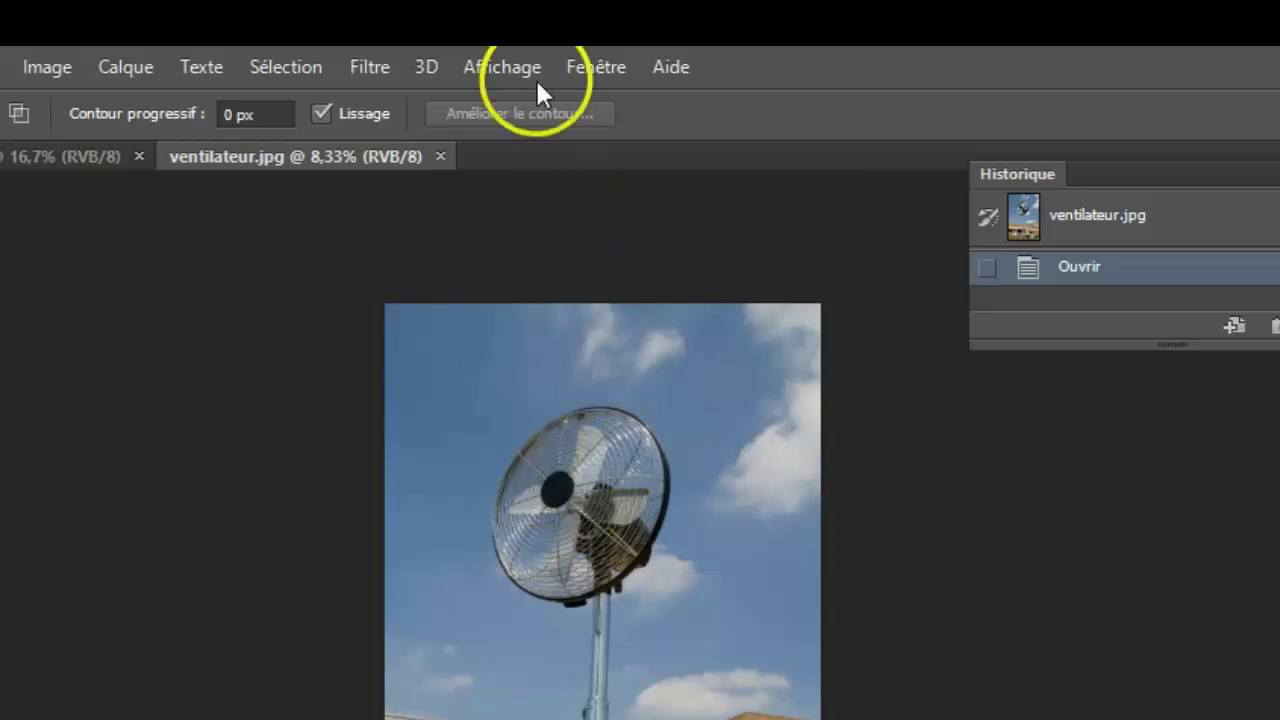
click(588, 70)
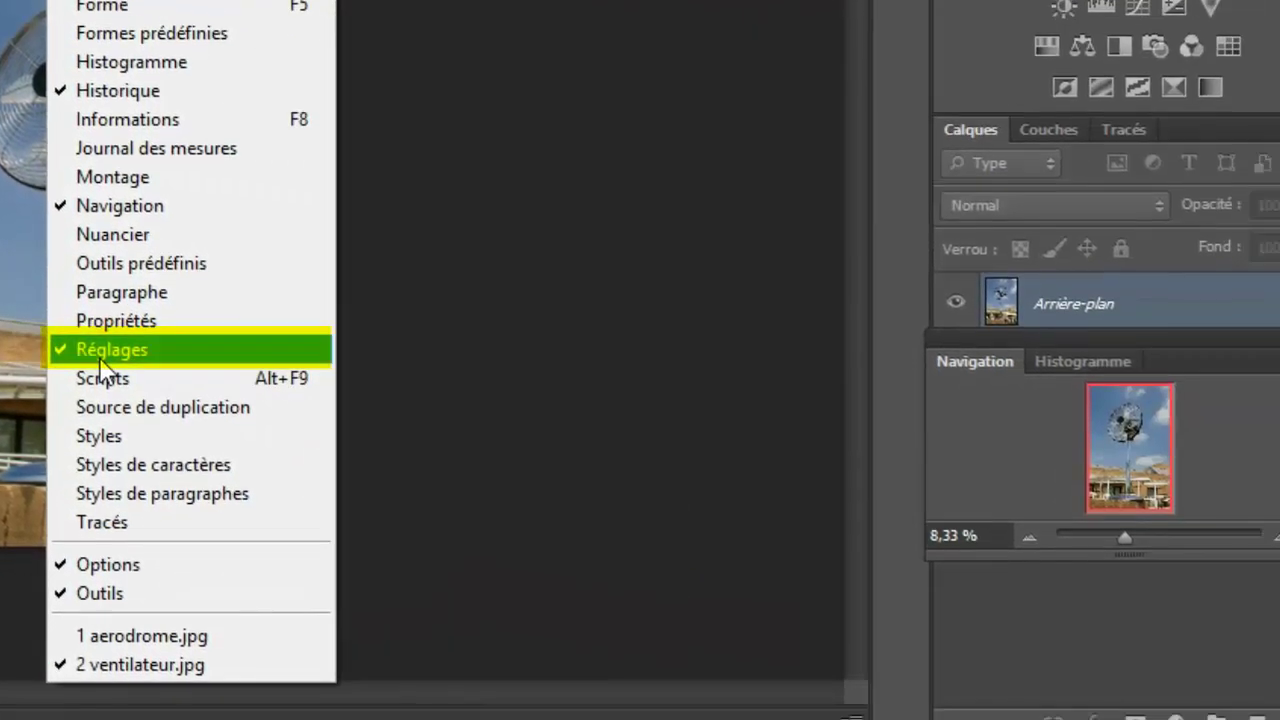
click(101, 357)
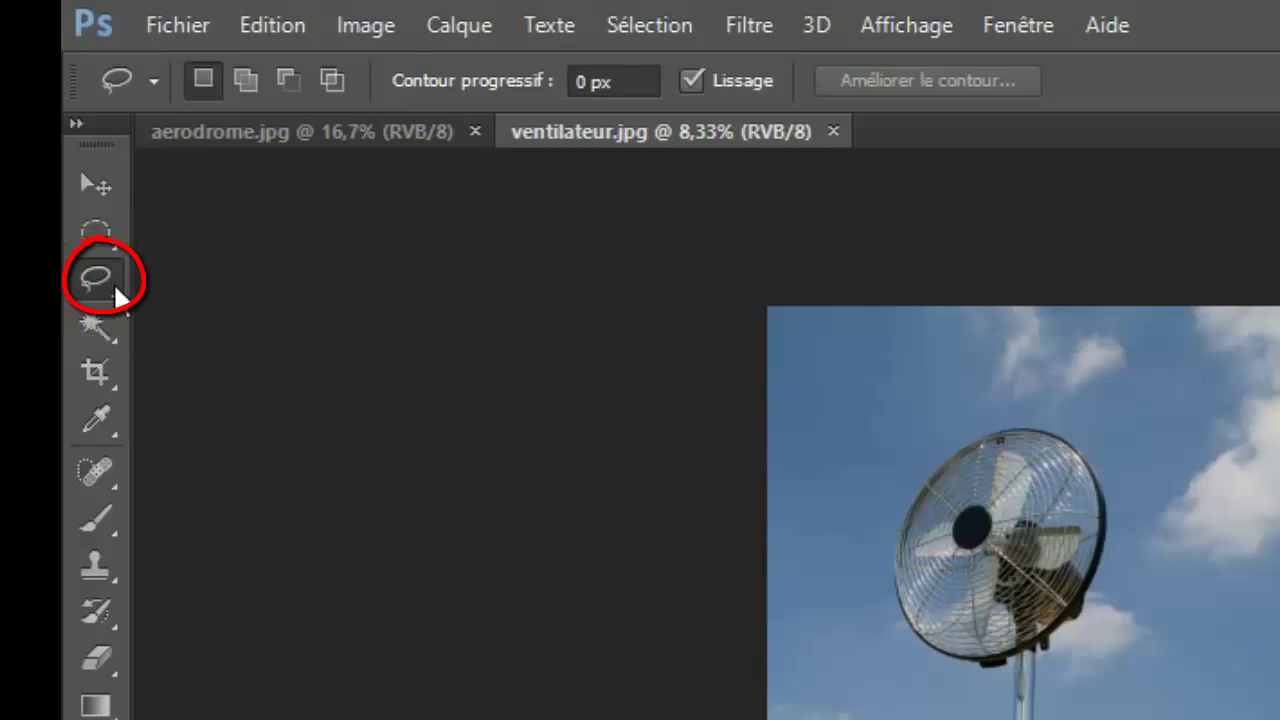
Step: Trace a rough freehand Lasso outline around the fan's head, pole and base
click(113, 289)
click(128, 300)
mouse_move(128, 292)
mouse_down()
mouse_move(222, 342)
mouse_move(262, 310)
mouse_move(243, 343)
mouse_move(117, 292)
mouse_up()
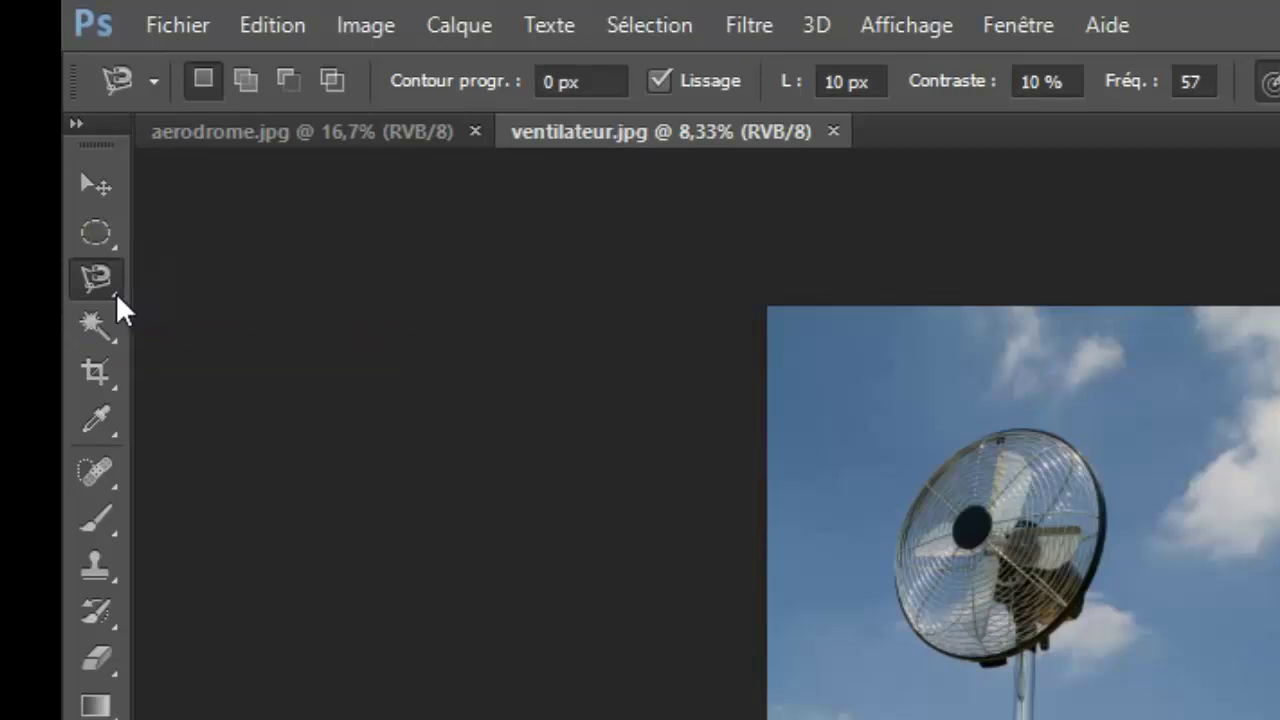
drag(116, 298, 248, 300)
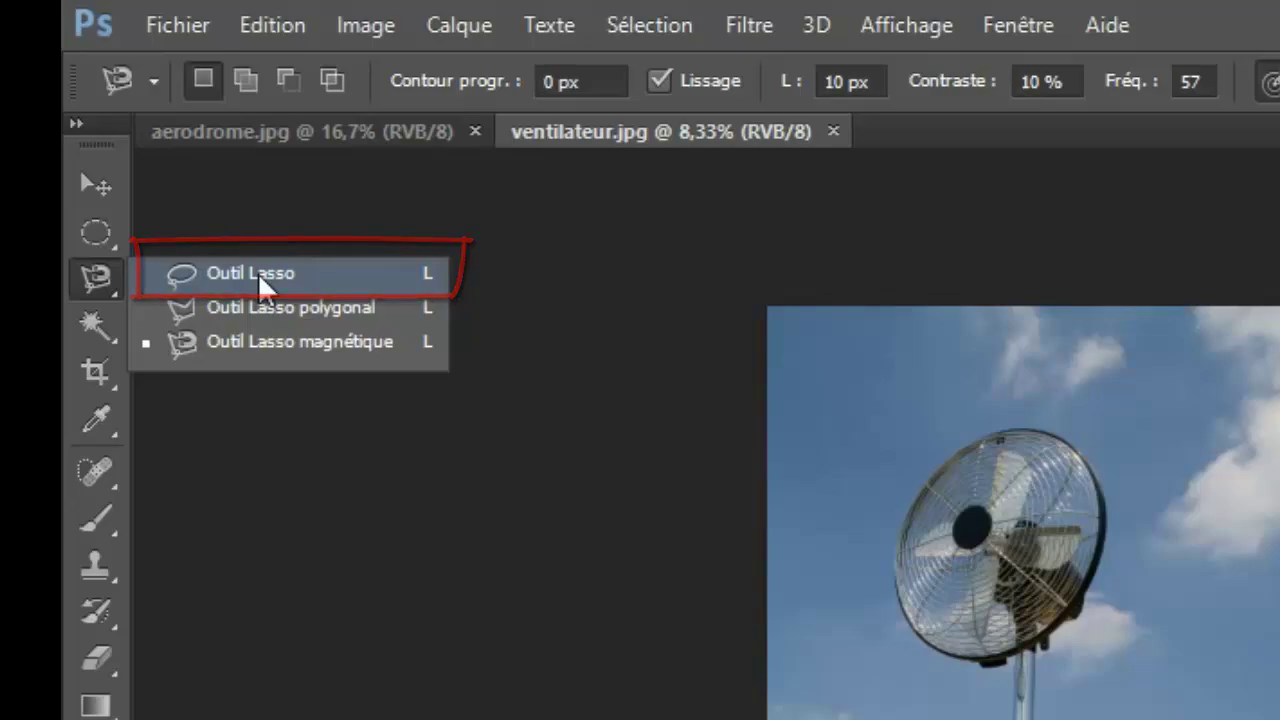
click(258, 283)
drag(486, 198, 455, 214)
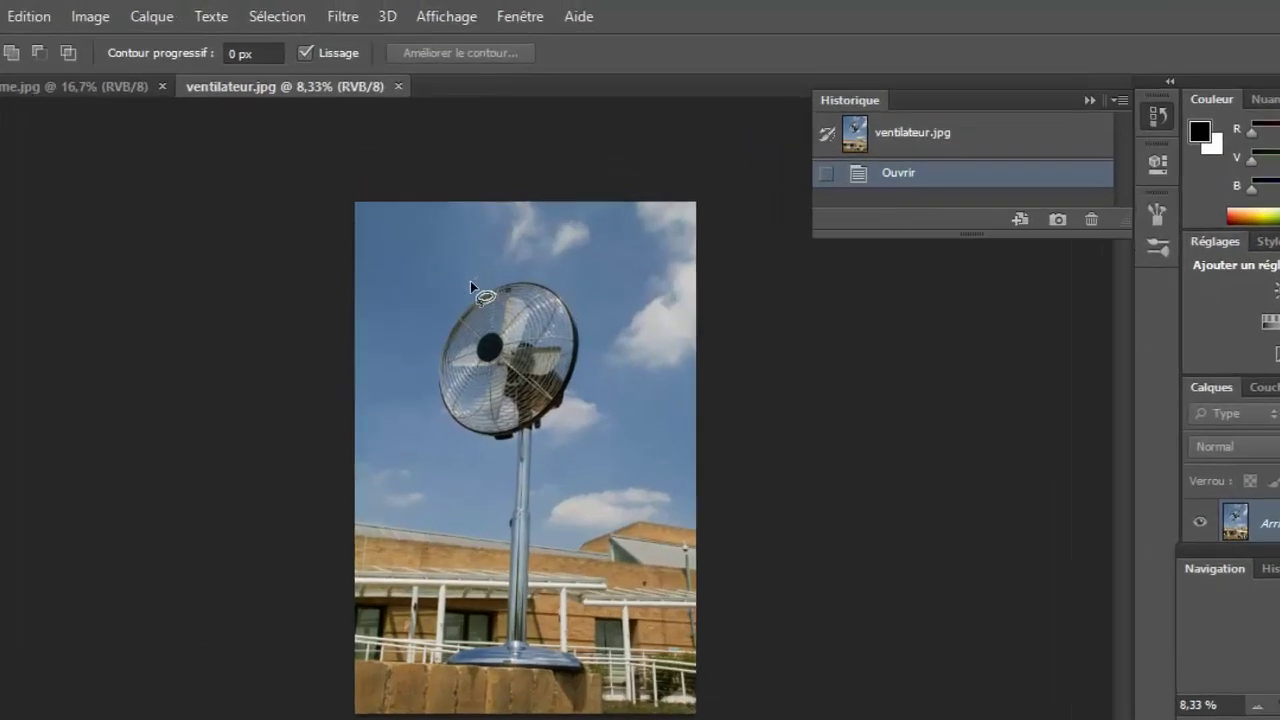
mouse_move(470, 280)
mouse_down()
mouse_move(433, 326)
mouse_move(431, 417)
mouse_move(500, 456)
mouse_move(501, 605)
mouse_move(443, 651)
mouse_move(443, 670)
mouse_move(588, 683)
mouse_move(602, 668)
mouse_move(543, 625)
mouse_move(534, 560)
mouse_move(551, 438)
mouse_move(592, 346)
mouse_move(580, 302)
mouse_move(545, 267)
mouse_move(473, 279)
mouse_up()
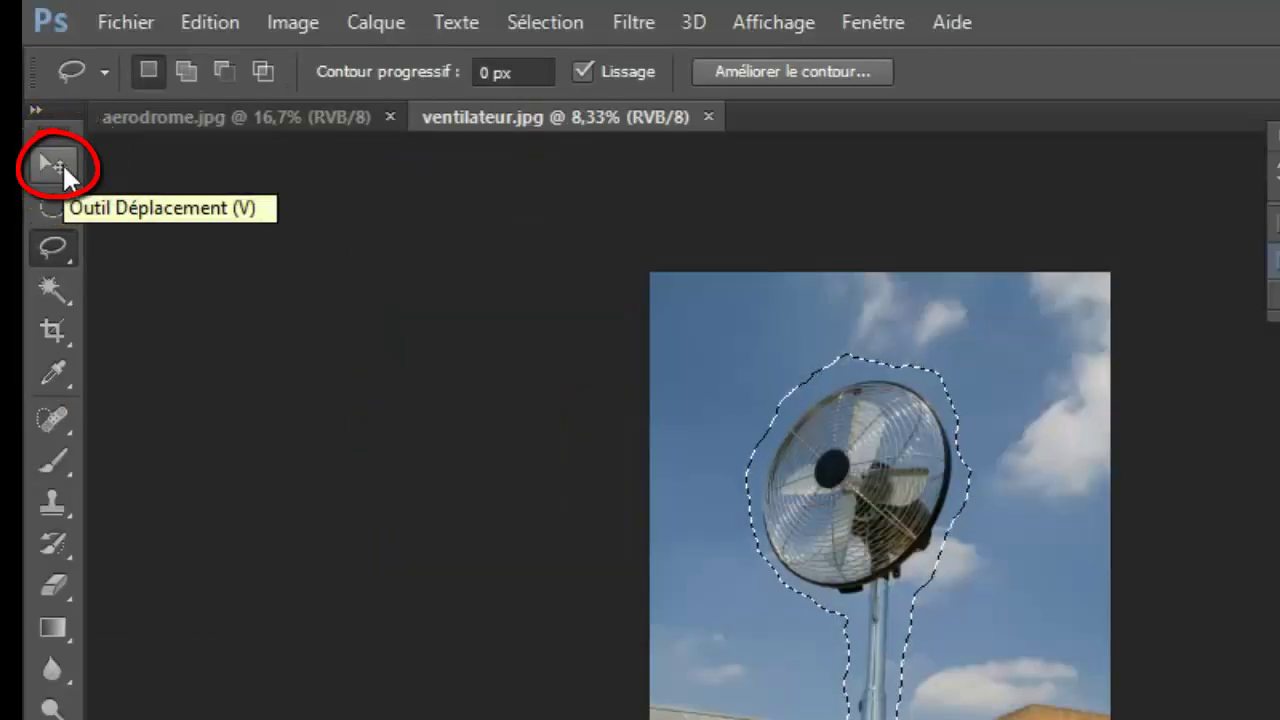
Step: Drag the outlined fan with the Move tool into the aerodrome image
click(55, 165)
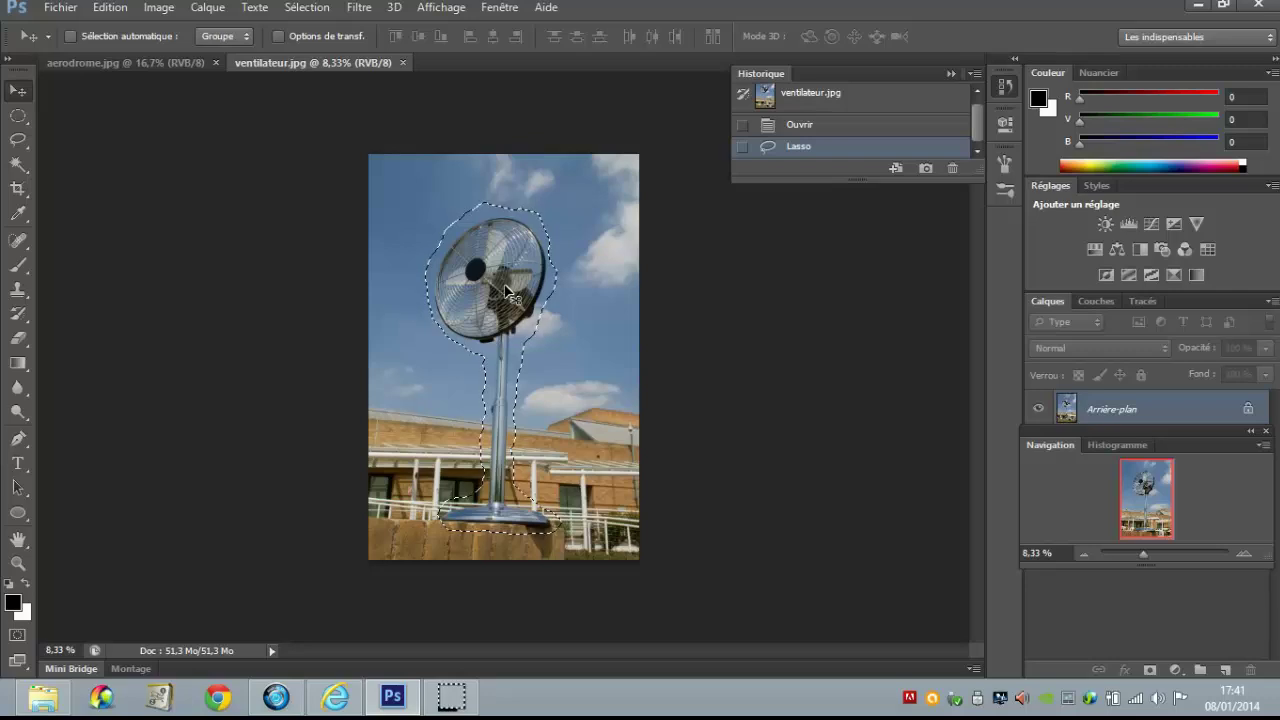
mouse_move(507, 291)
mouse_down()
mouse_move(147, 75)
mouse_move(162, 55)
mouse_move(302, 162)
mouse_up()
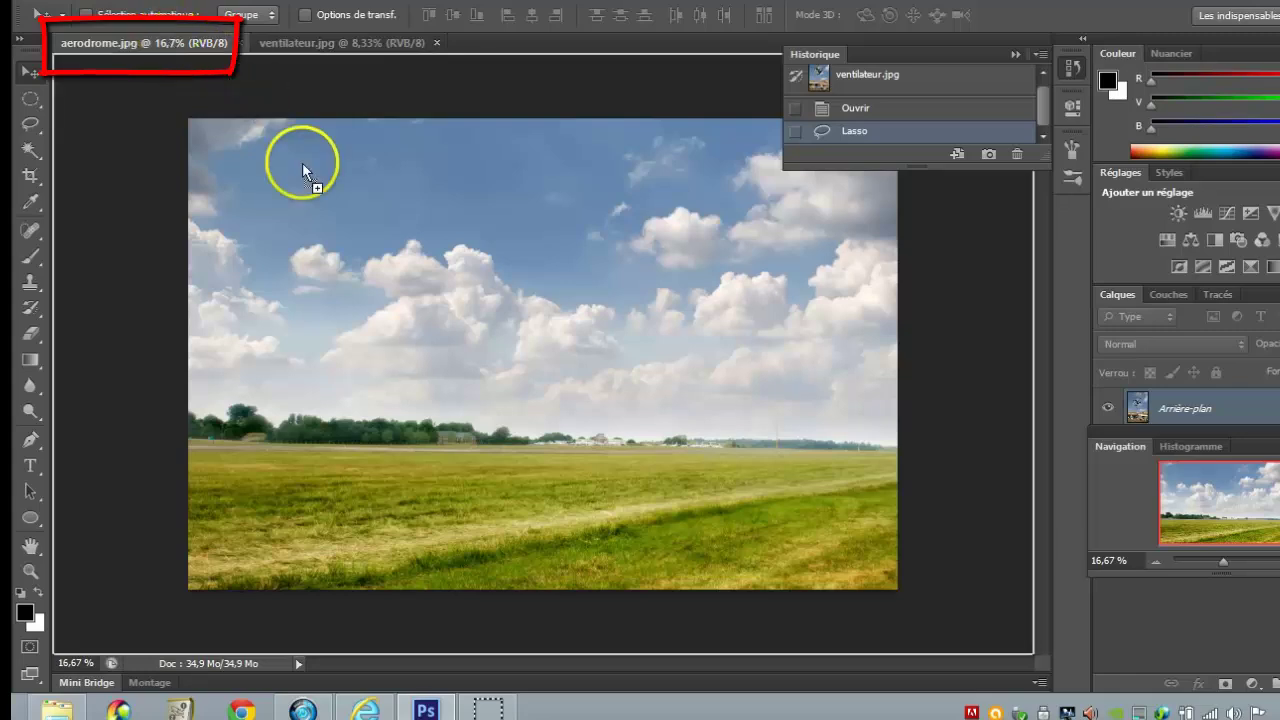
drag(365, 250, 365, 250)
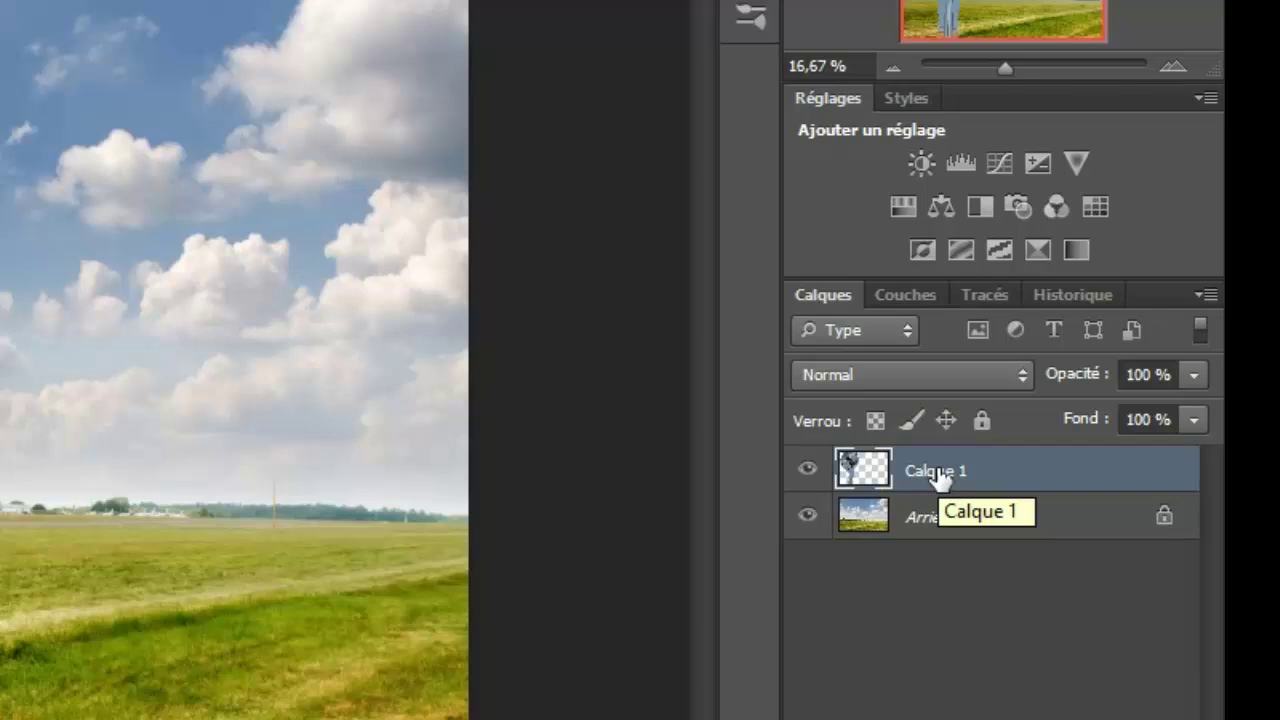
Step: Rename the new fan layer to 'Ventilateur'
double_click(940, 472)
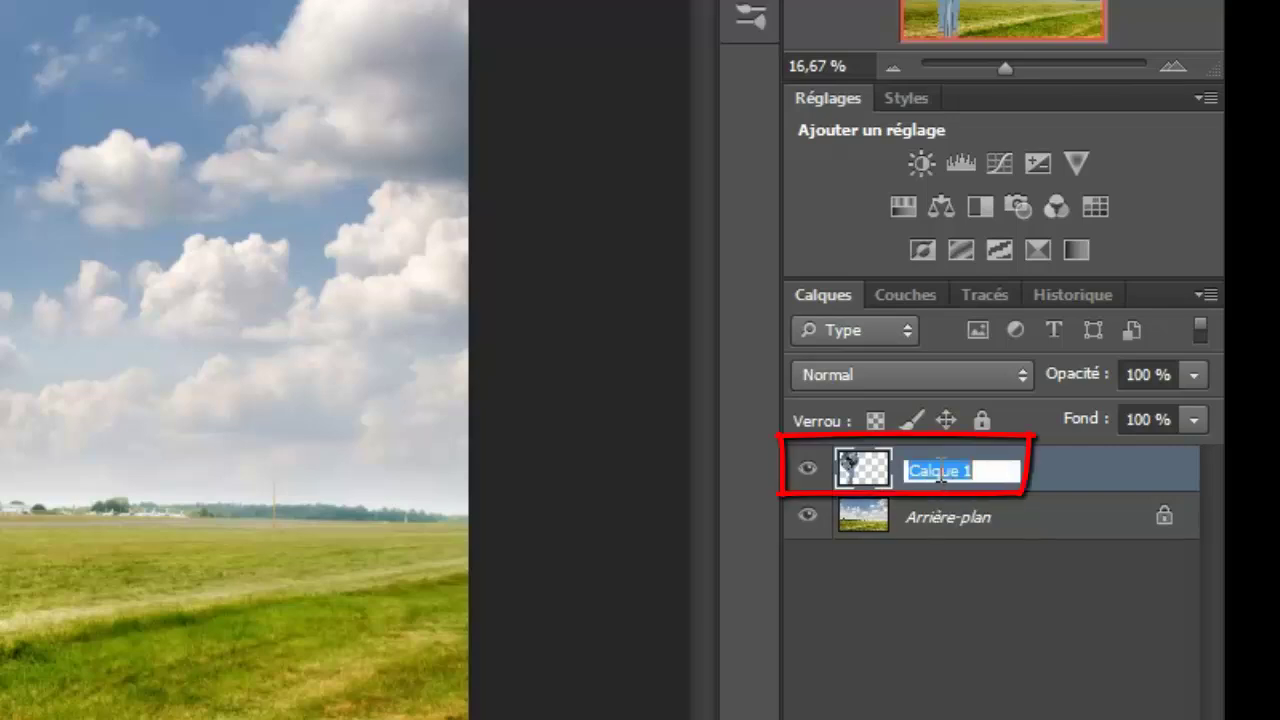
text(Ventilateur)
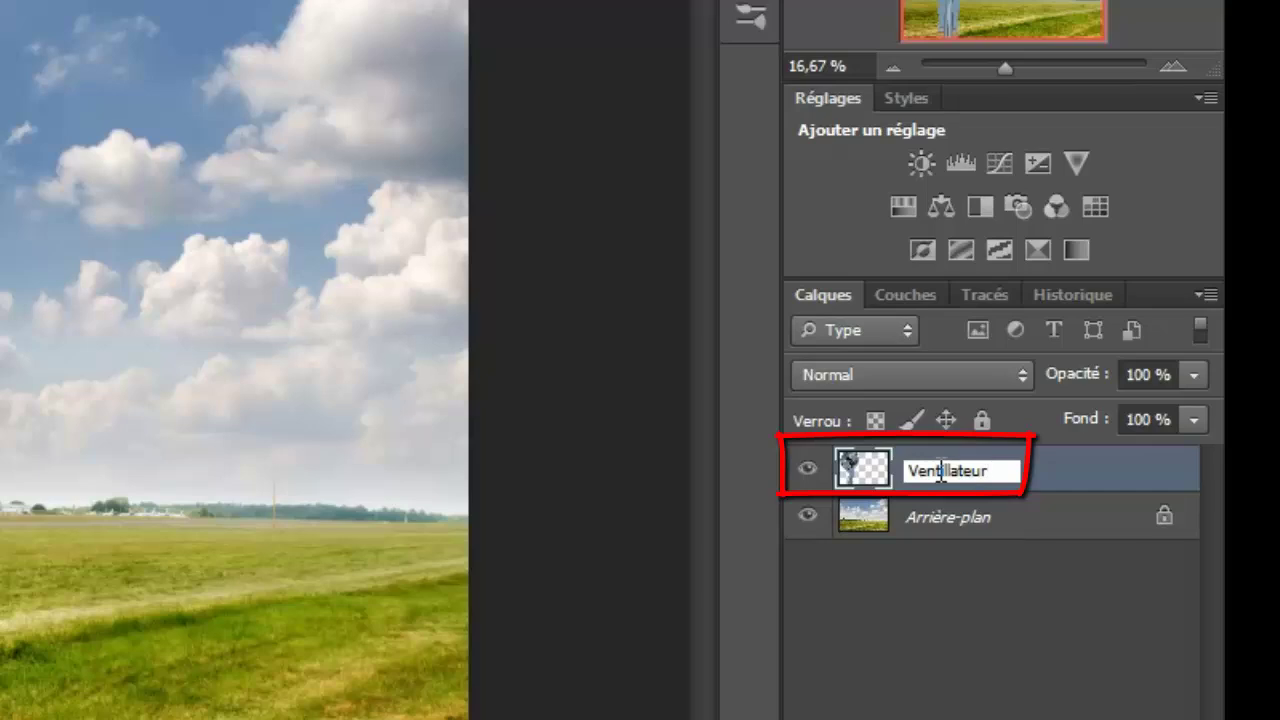
key(Return)
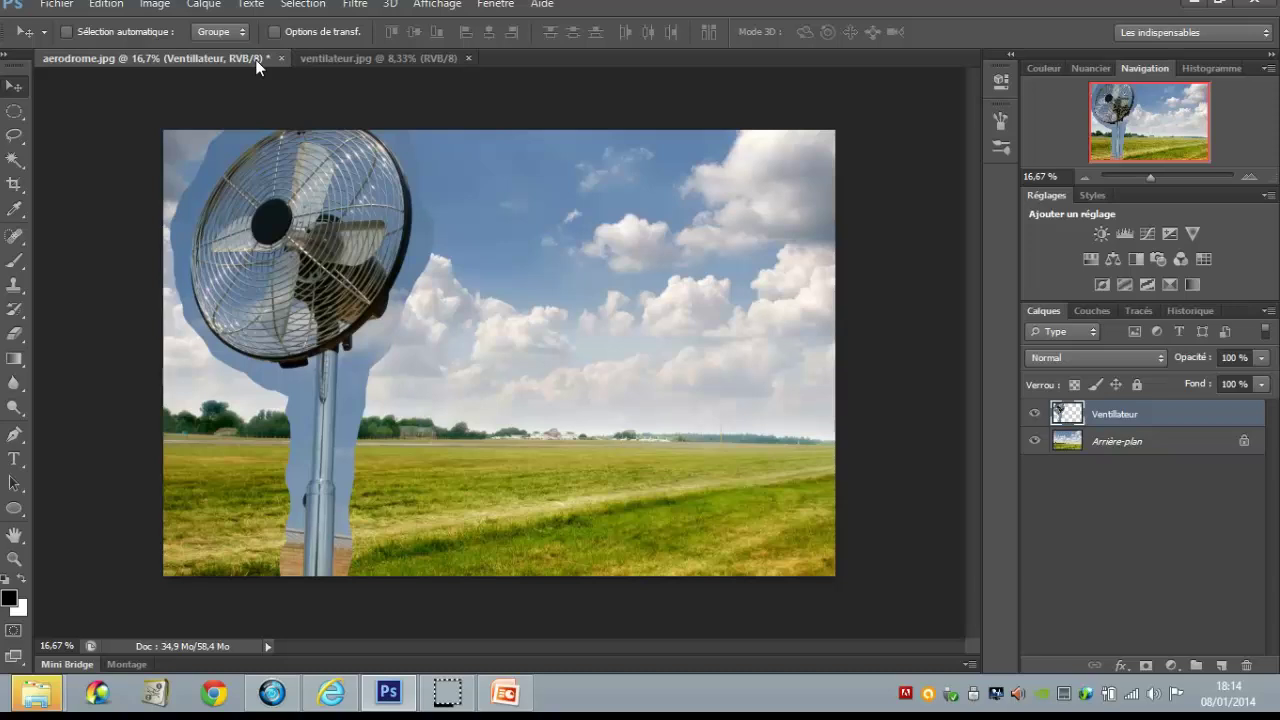
Step: Display the grid over the aerodrome canvas via Affichage > Afficher > Grille
key(ctrl+ampersand)
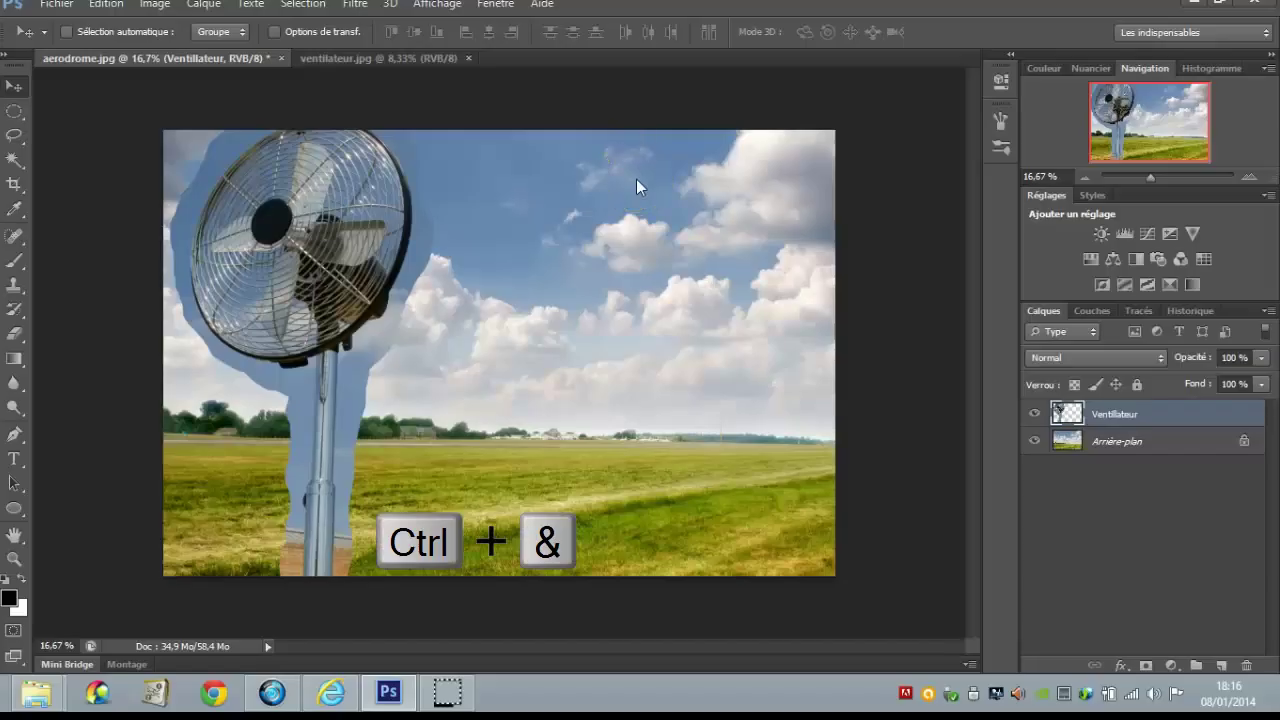
key(ctrl+ampersand)
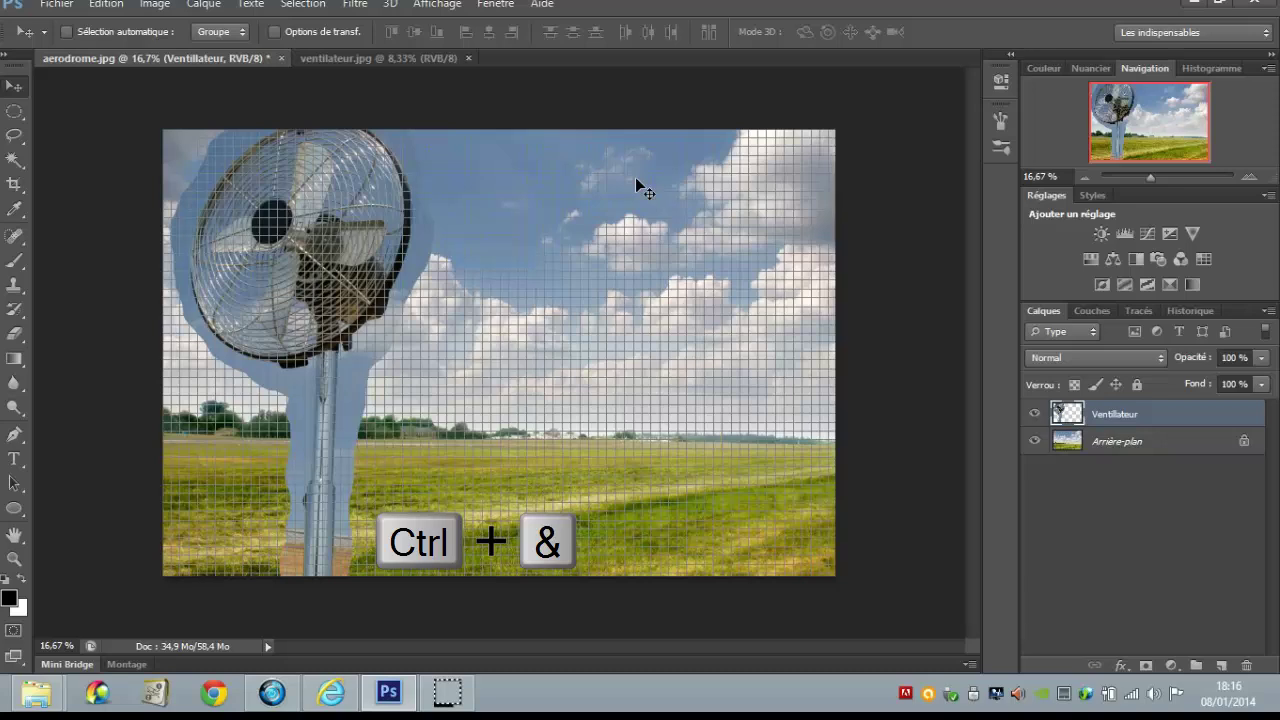
key(ctrl+ampersand)
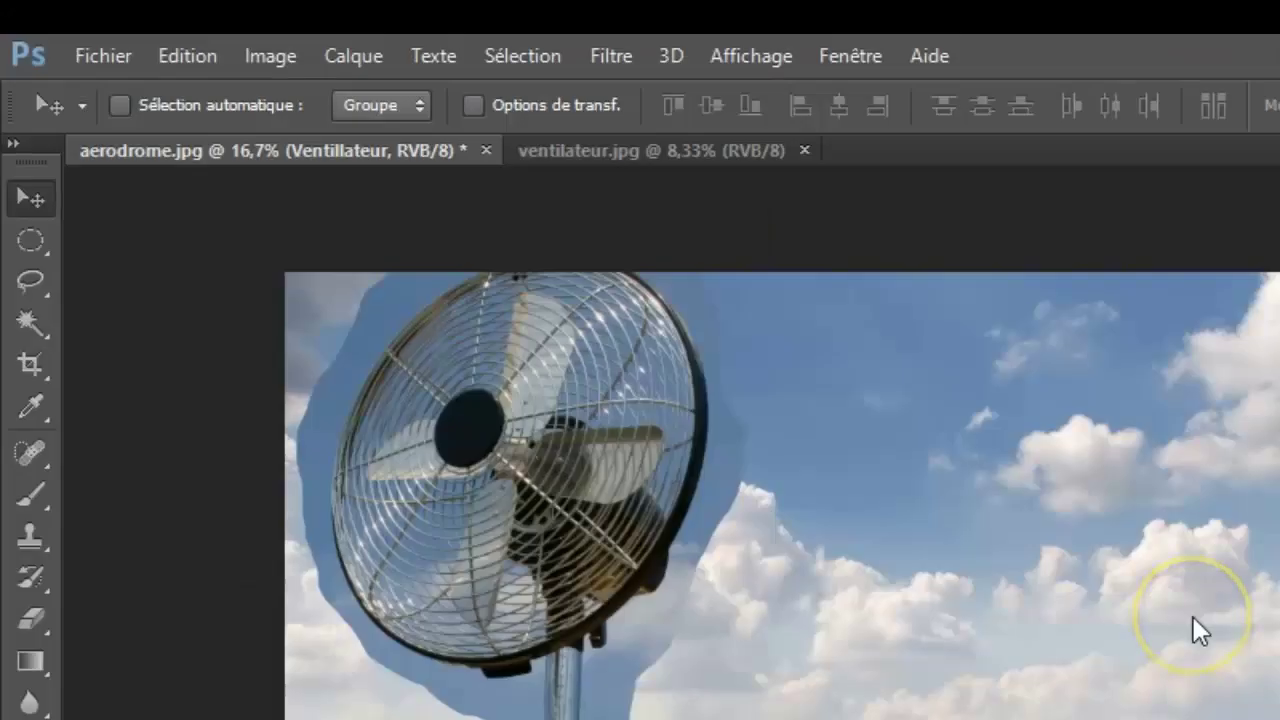
click(781, 57)
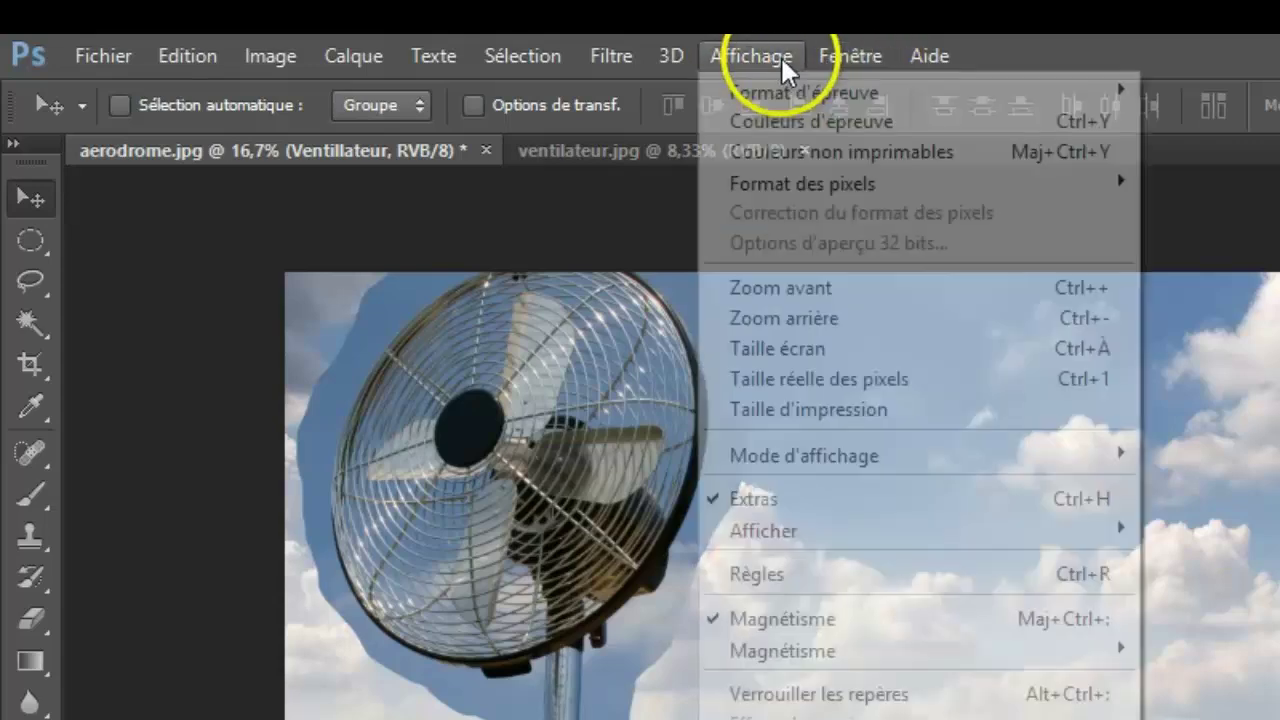
mouse_move(780, 522)
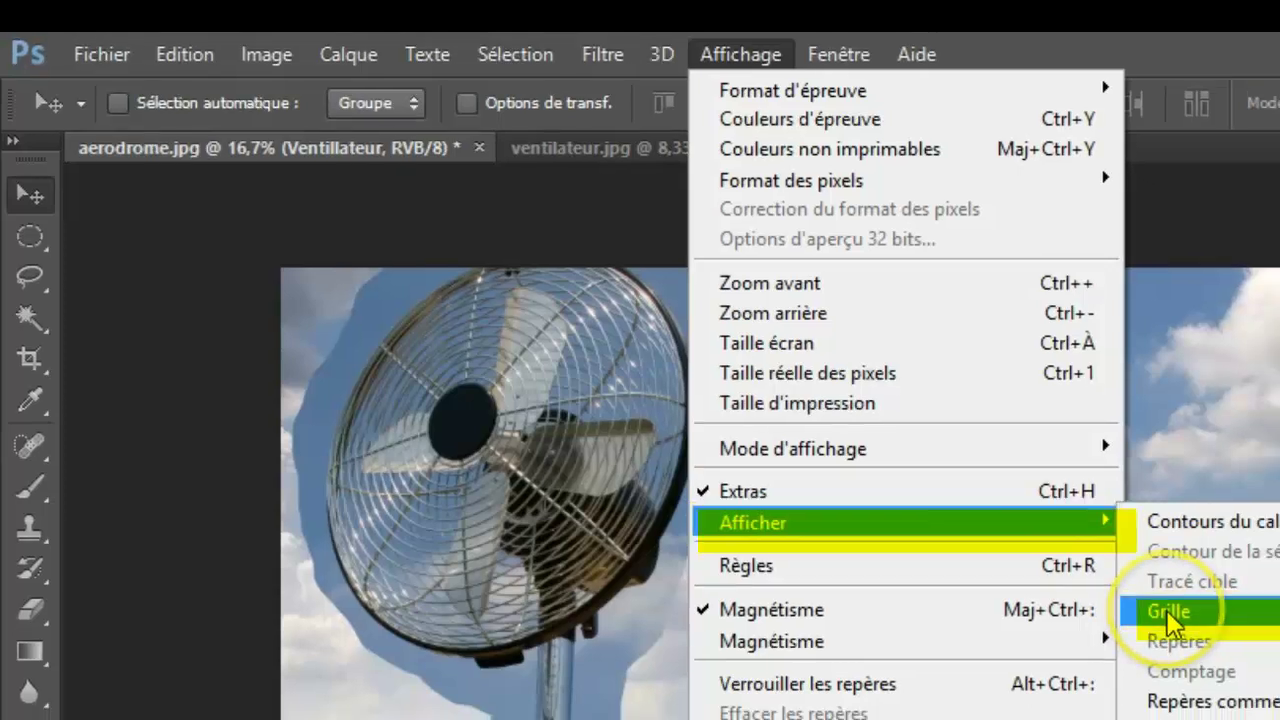
click(1180, 622)
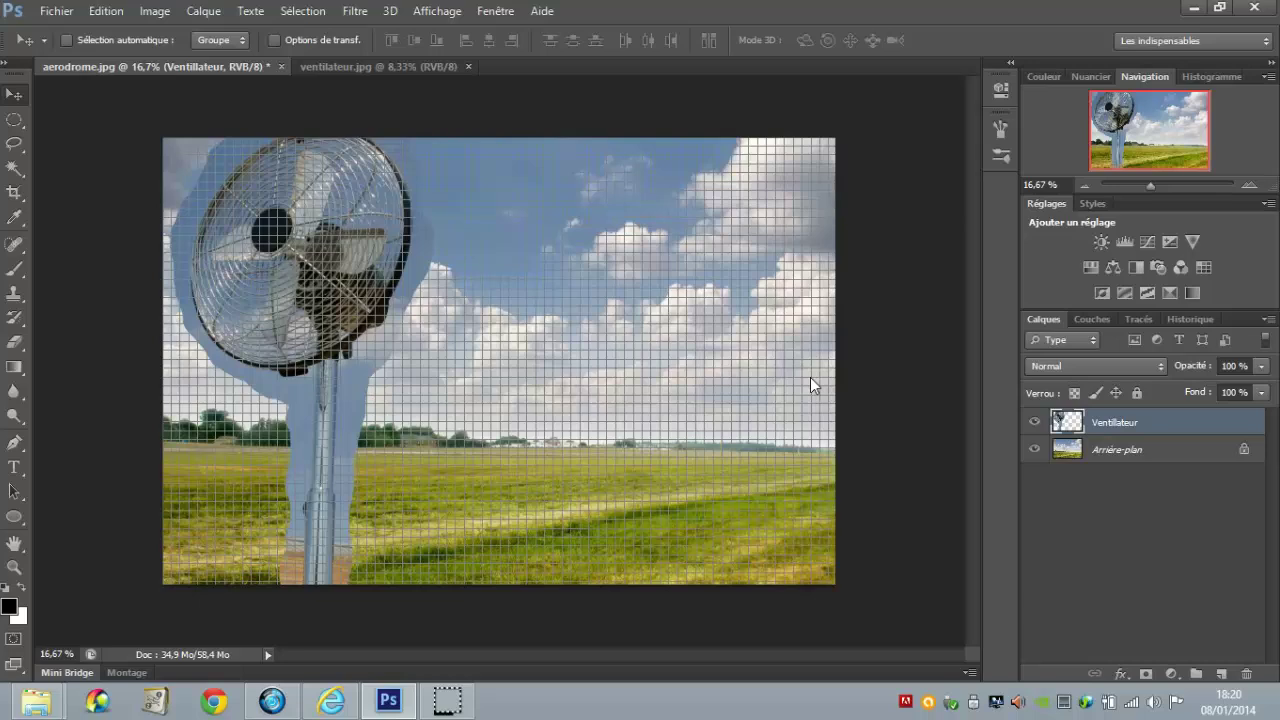
Step: Start Free Transform on the fan with proportions constrained and scale it down
key(ctrl+t)
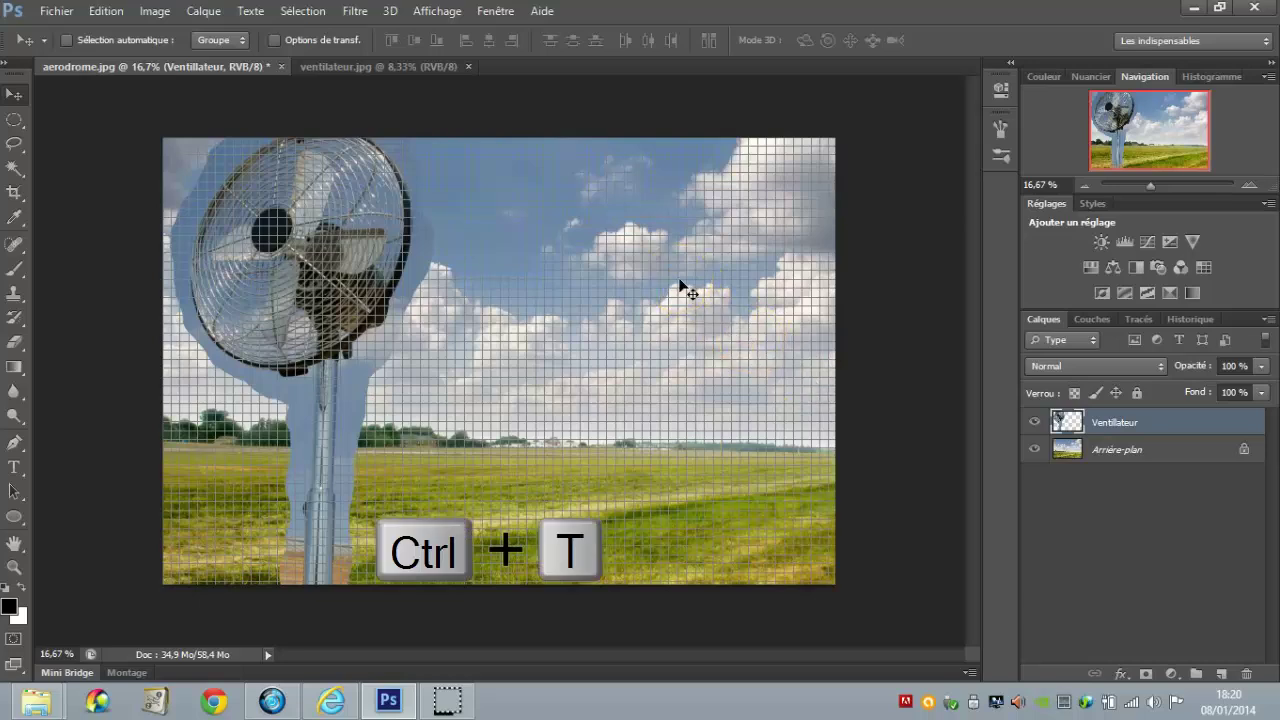
key(ctrl+t)
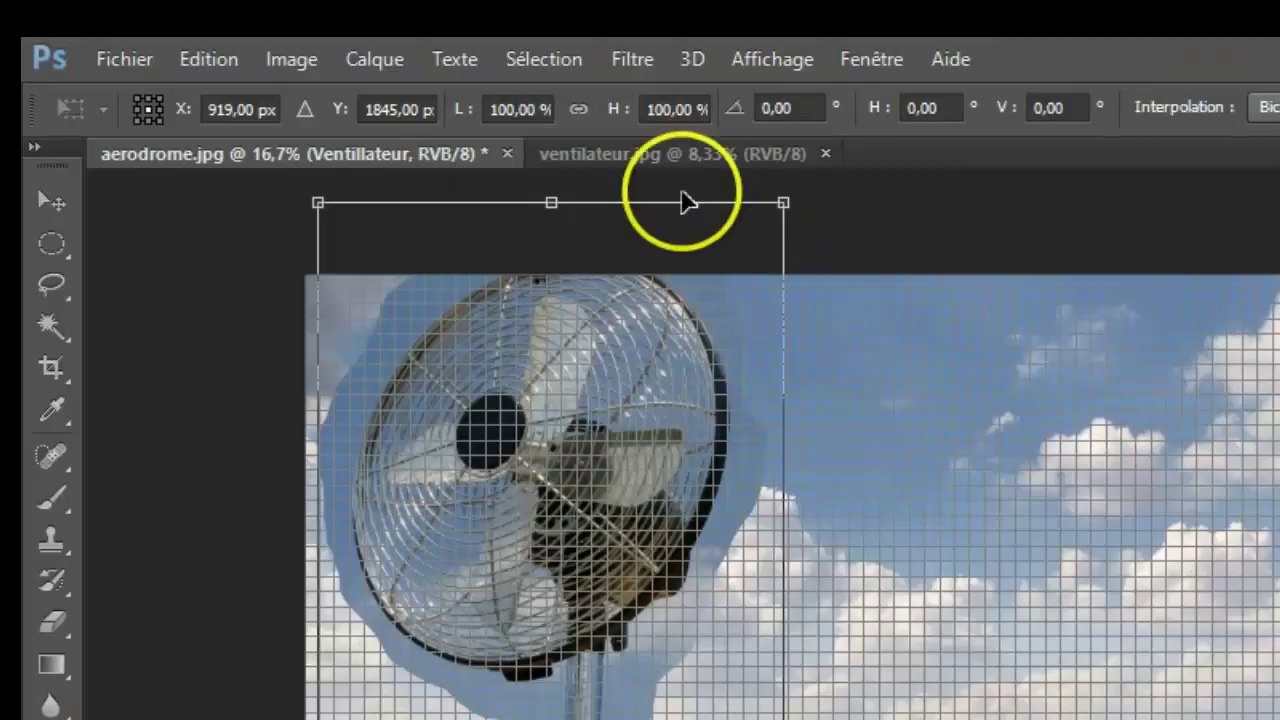
click(578, 108)
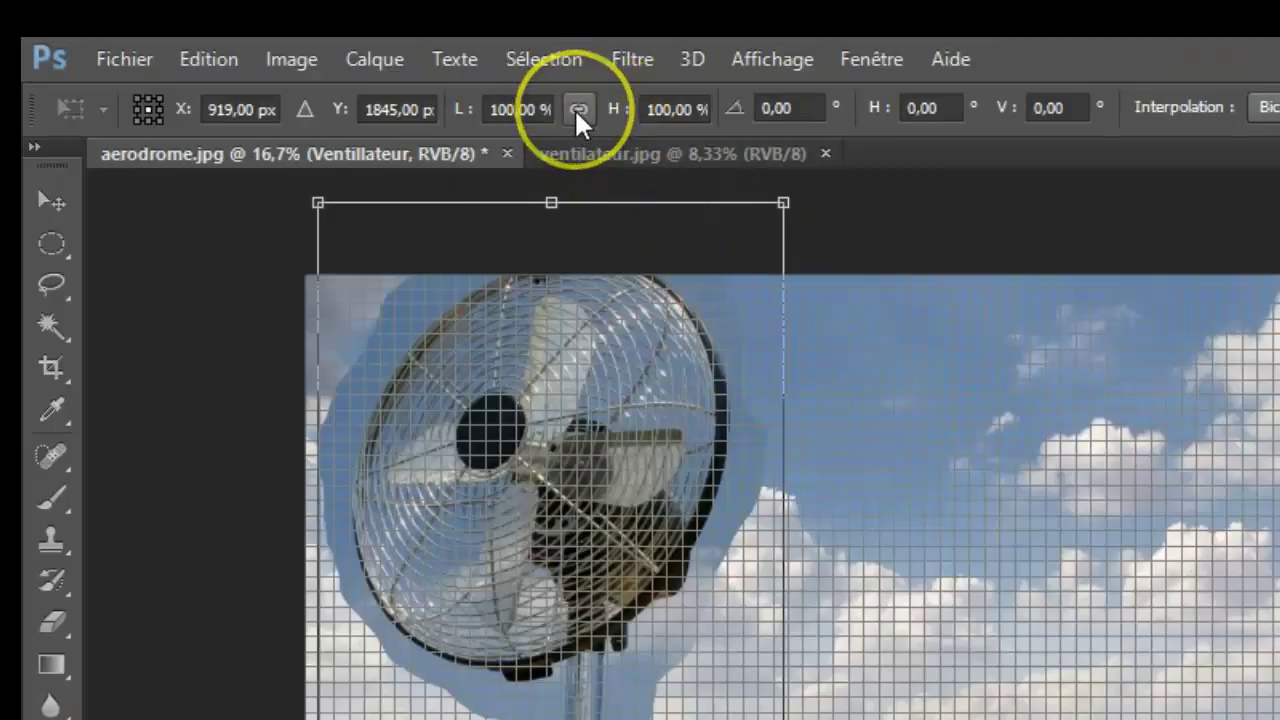
click(578, 110)
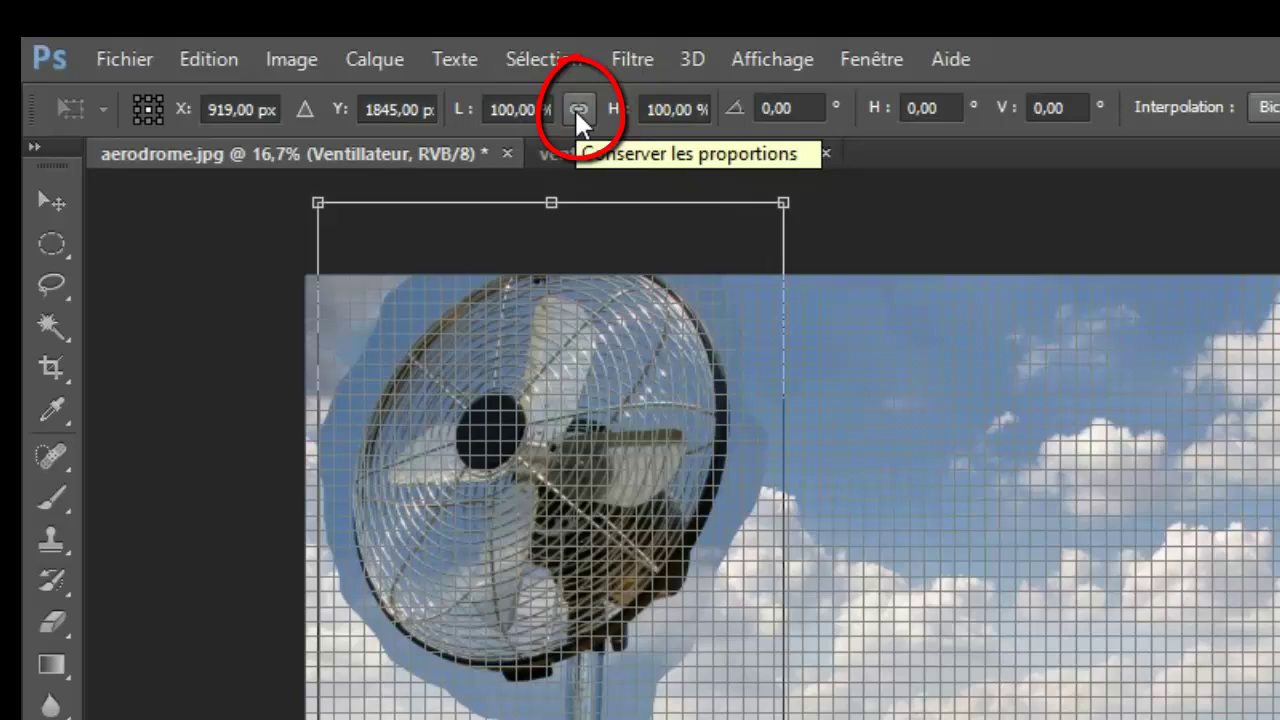
mouse_move(783, 203)
mouse_down()
mouse_move(468, 98)
mouse_move(408, 232)
mouse_move(349, 261)
mouse_up()
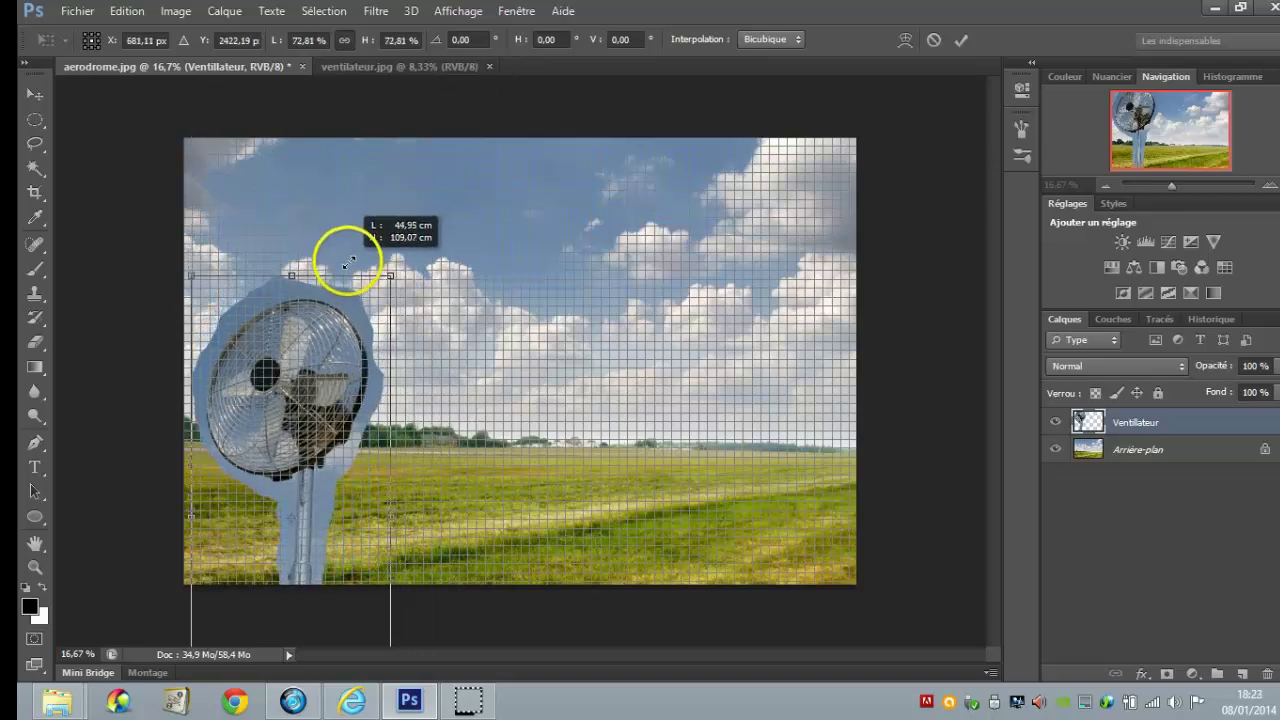
Step: Shrink the fan to about 59 %, place it on the right of the field, tilt it 0,32°, and apply
drag(338, 377, 401, 240)
mouse_move(437, 189)
mouse_down()
mouse_move(452, 137)
mouse_move(414, 177)
mouse_up()
drag(380, 320, 388, 330)
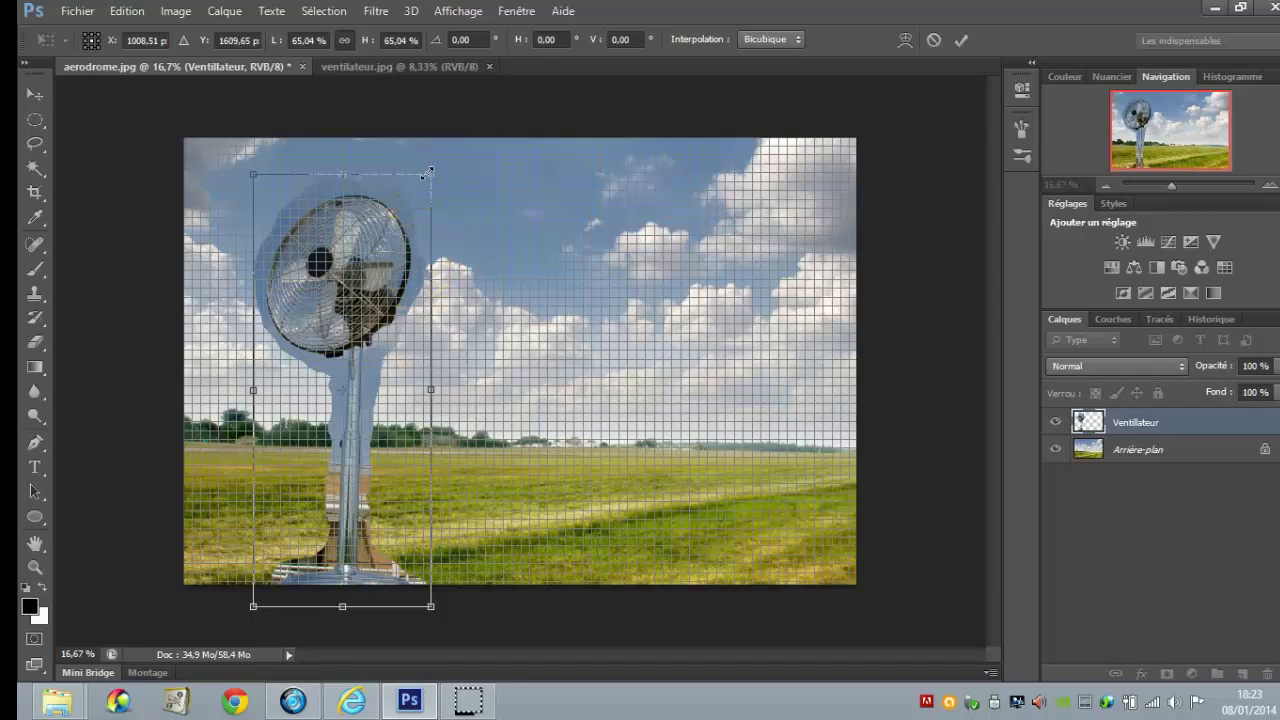
drag(428, 173, 416, 210)
drag(386, 277, 360, 305)
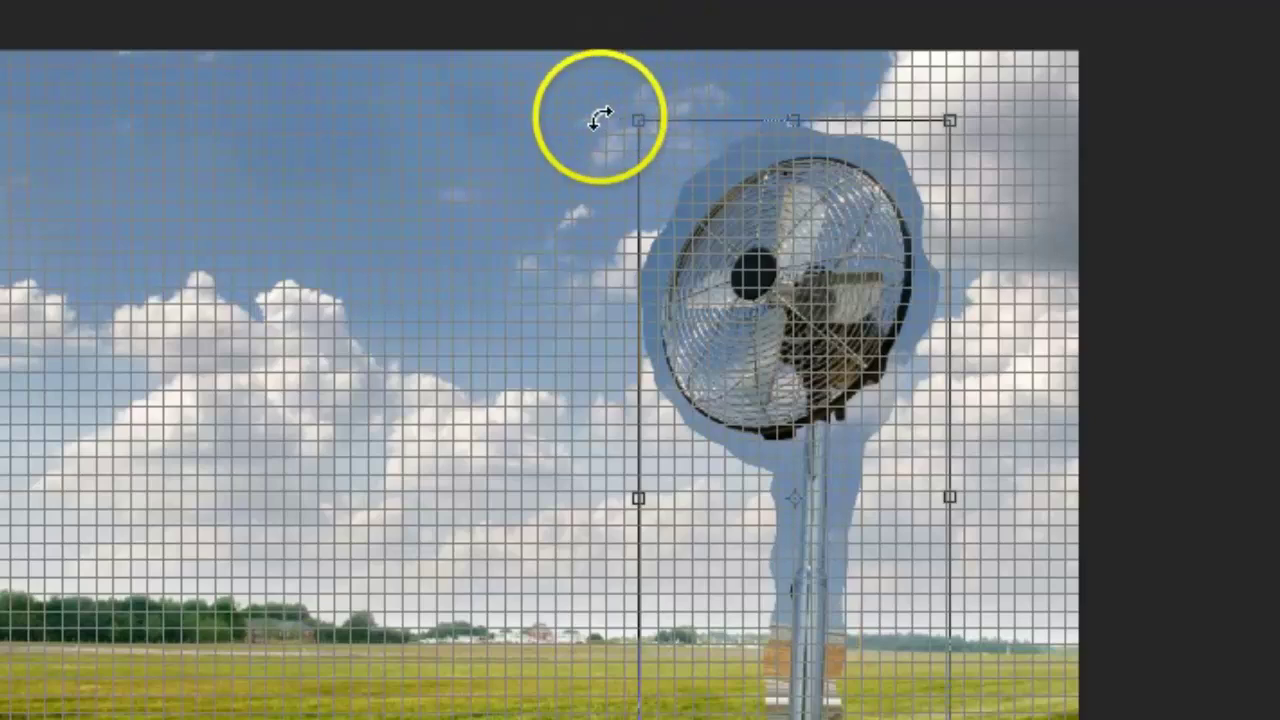
drag(603, 117, 609, 113)
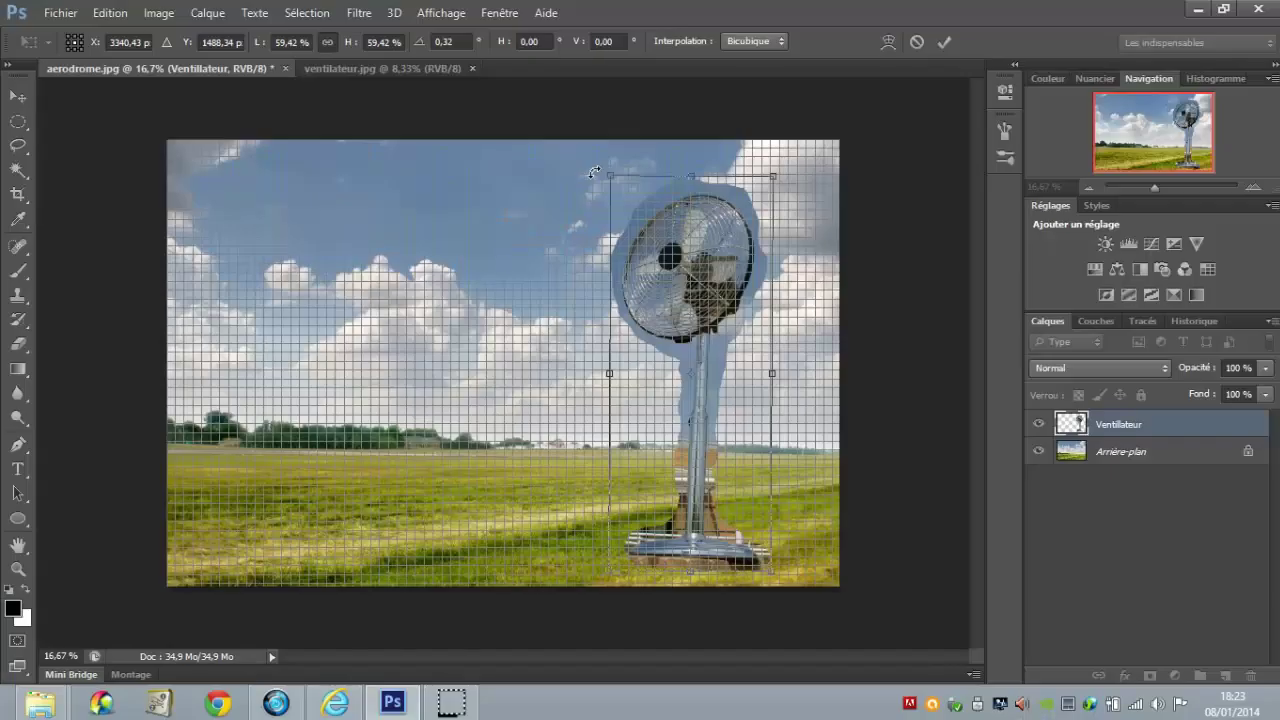
key(Return)
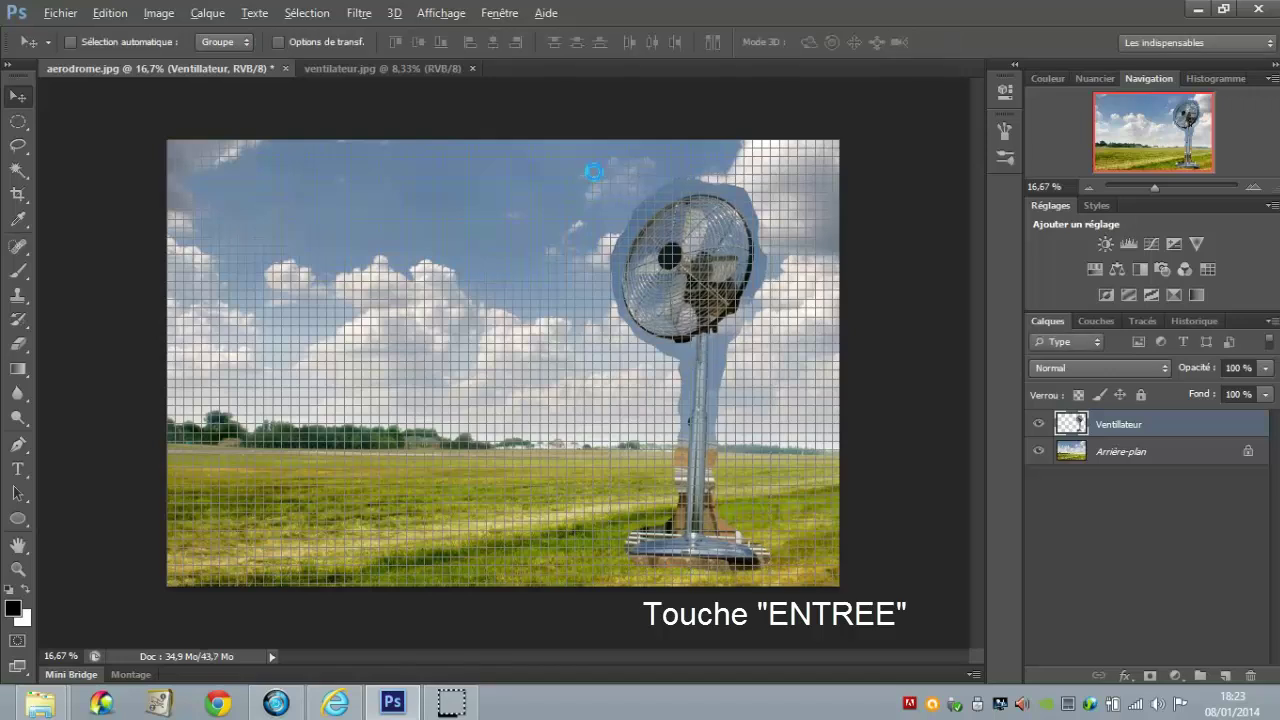
click(1116, 437)
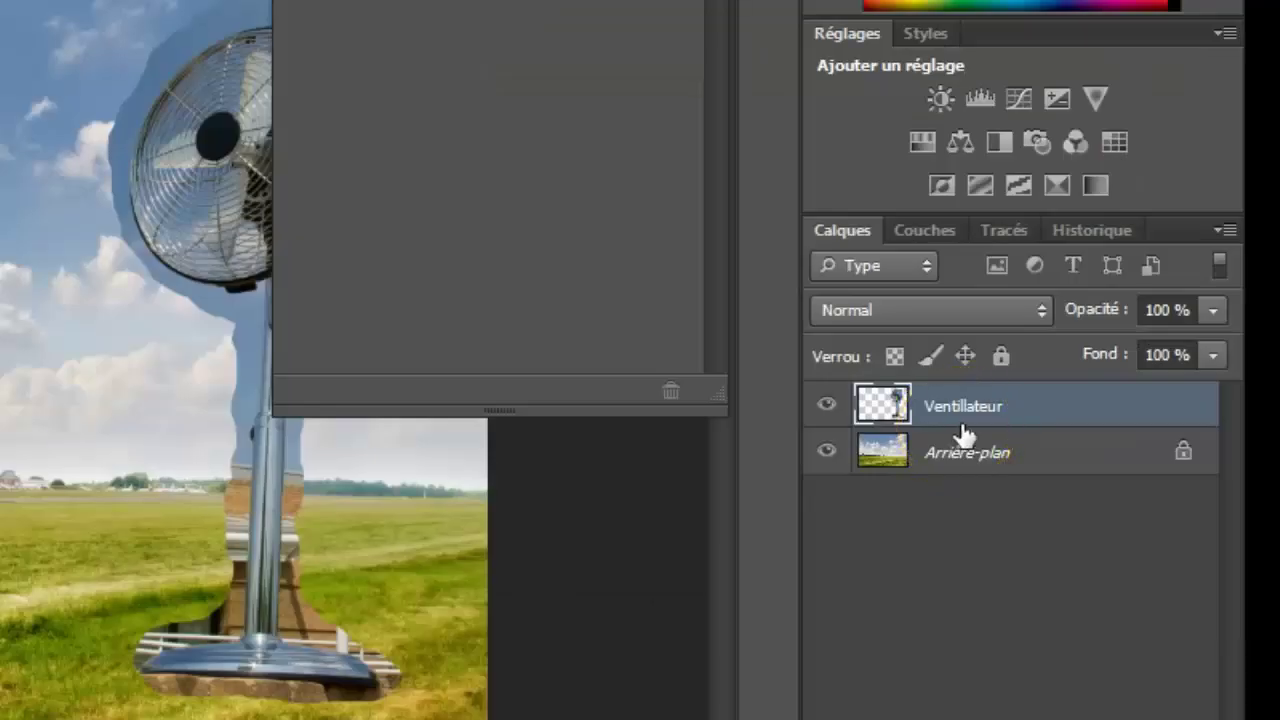
Step: Add a Levels adjustment layer, Niveaux 1, clipped to the fan layer
click(965, 408)
click(943, 408)
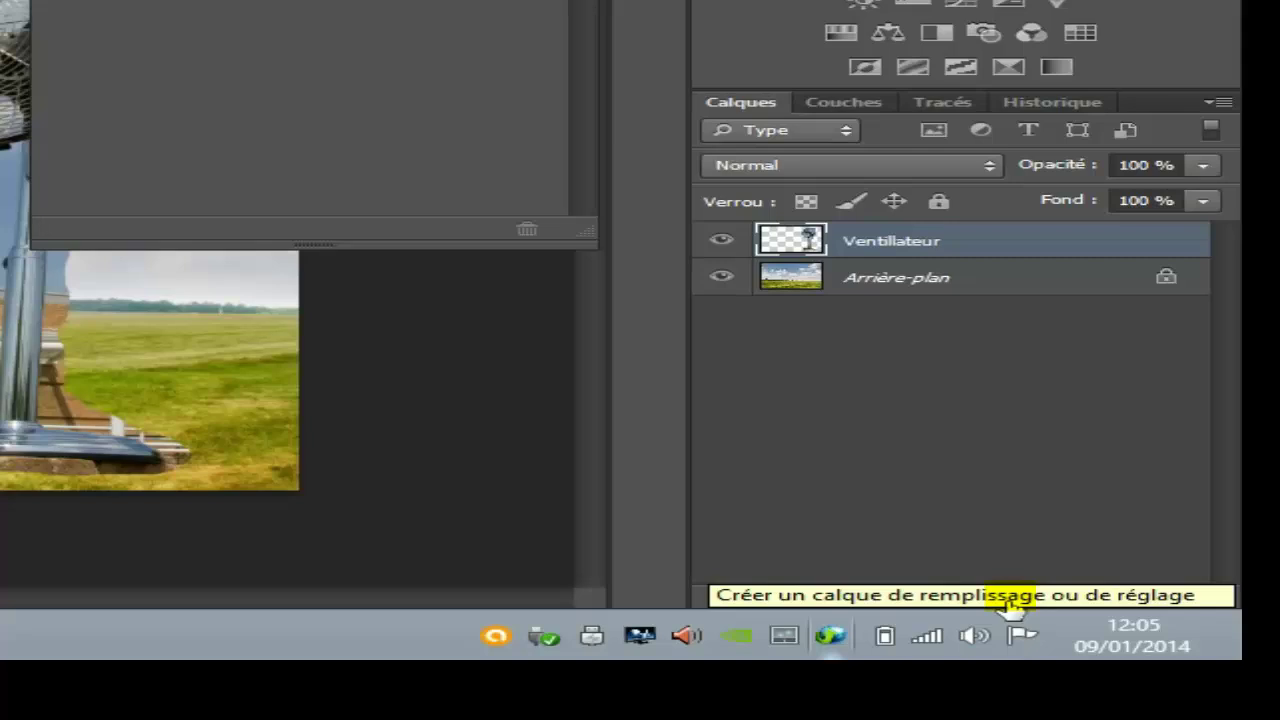
click(1010, 605)
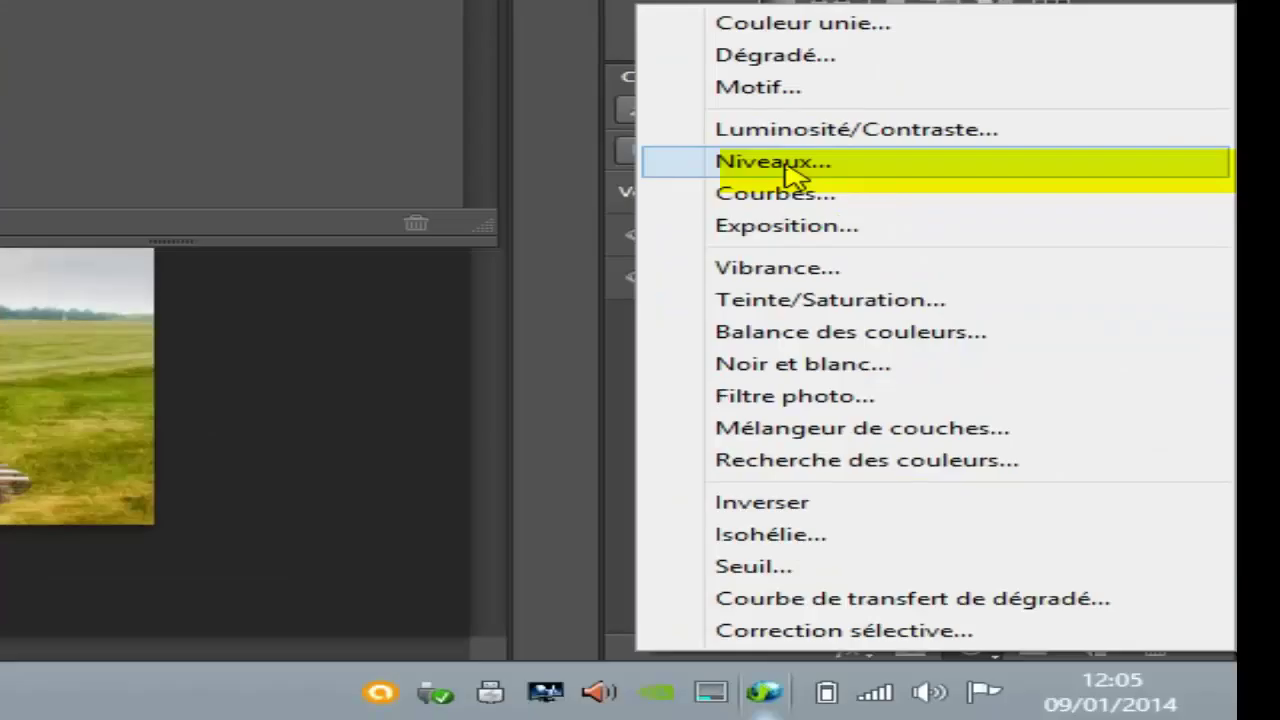
click(787, 165)
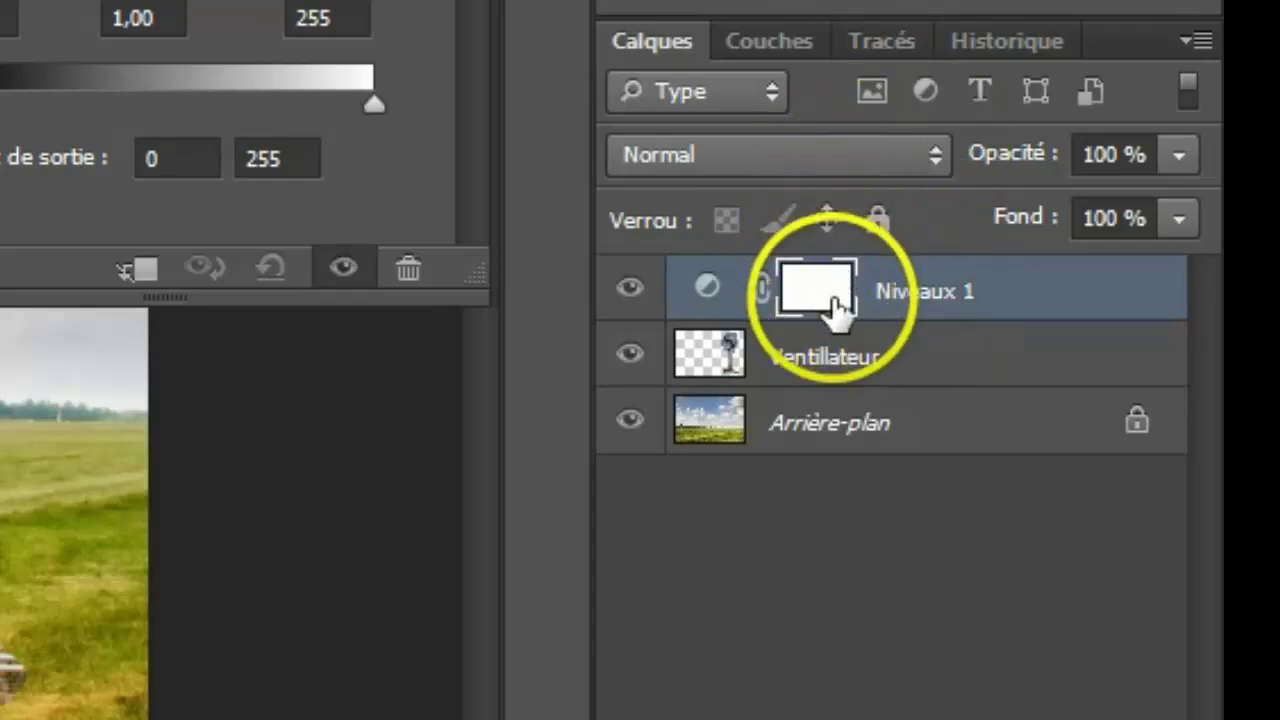
right_click(915, 298)
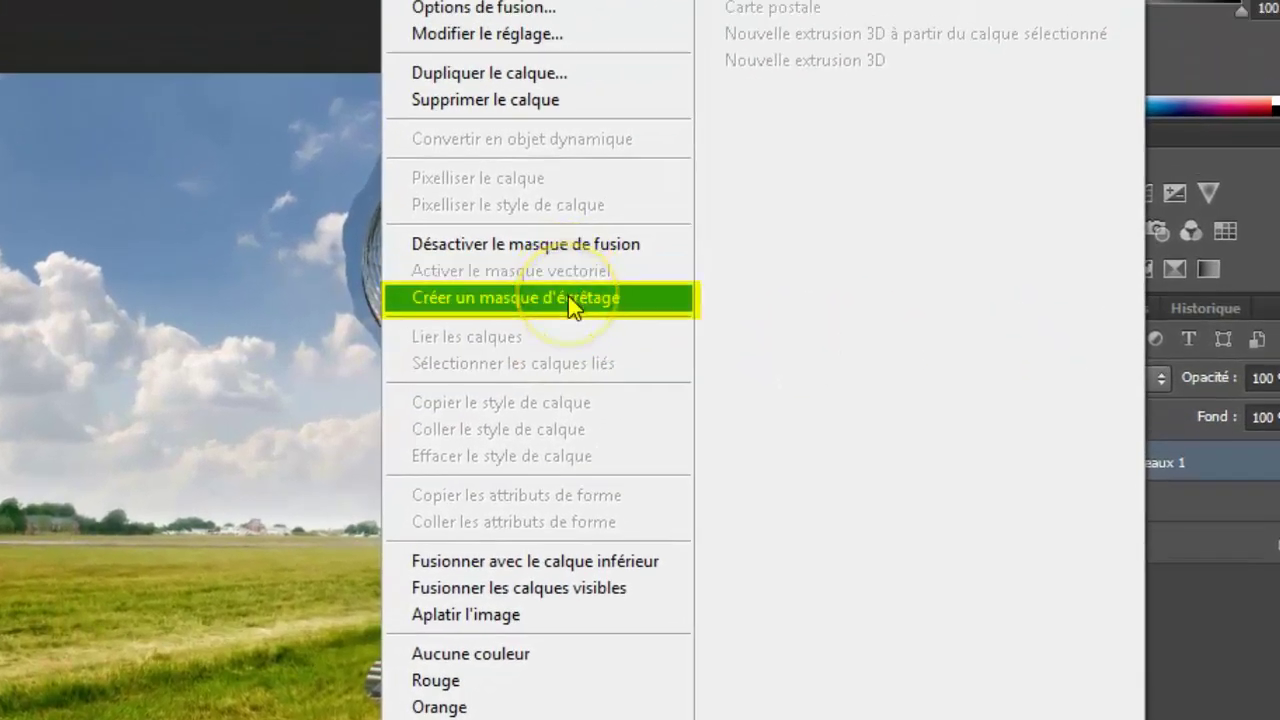
click(568, 295)
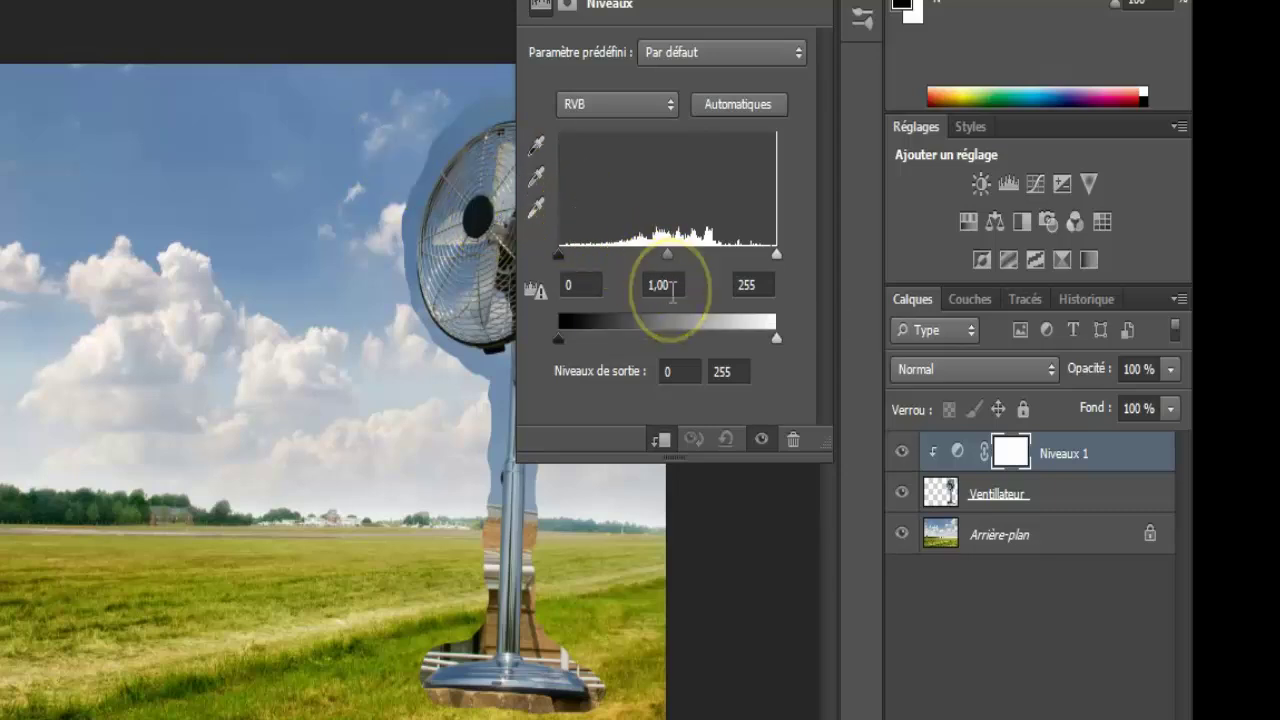
Step: Set the Levels midtone gamma to 1,25
click(672, 289)
click(688, 281)
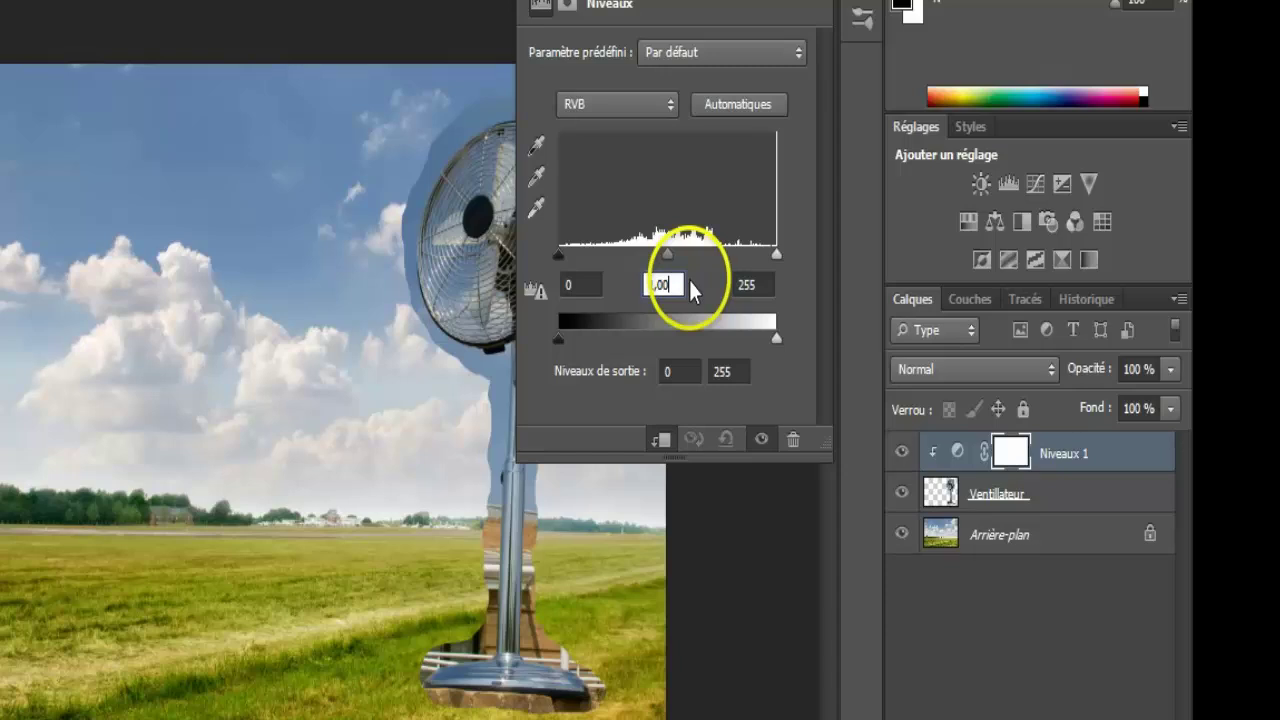
text(1,25)
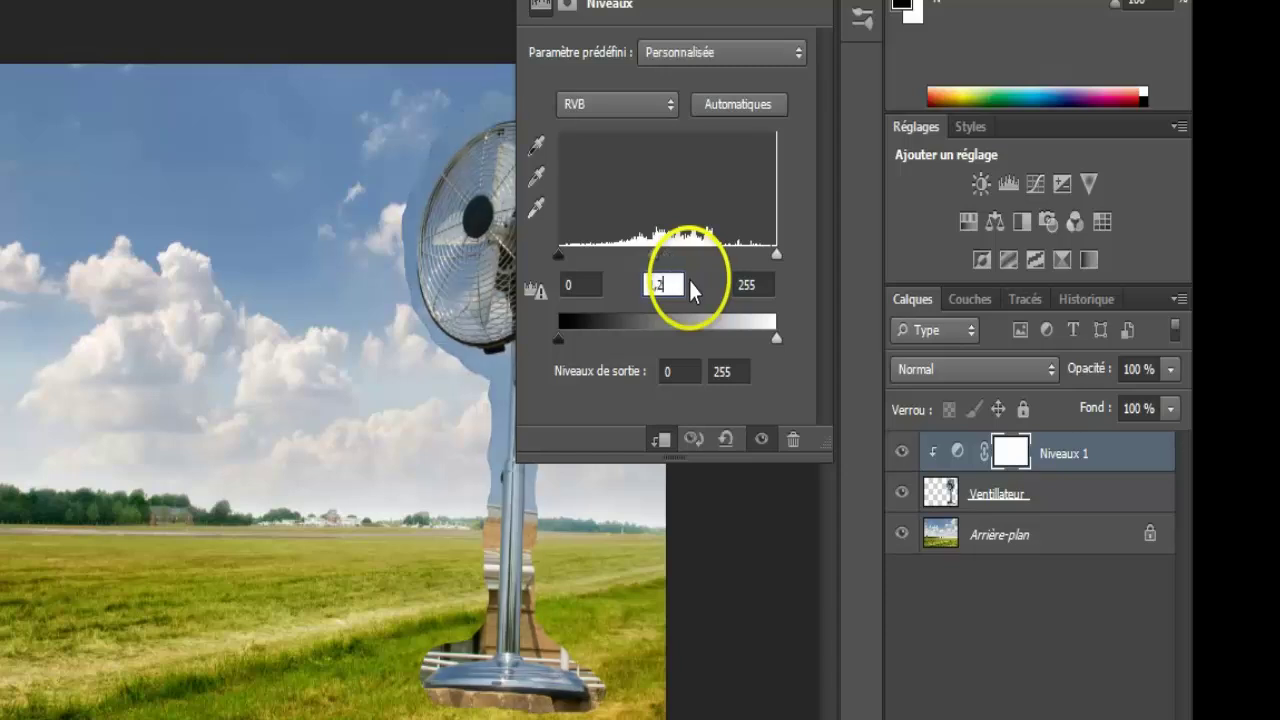
click(688, 280)
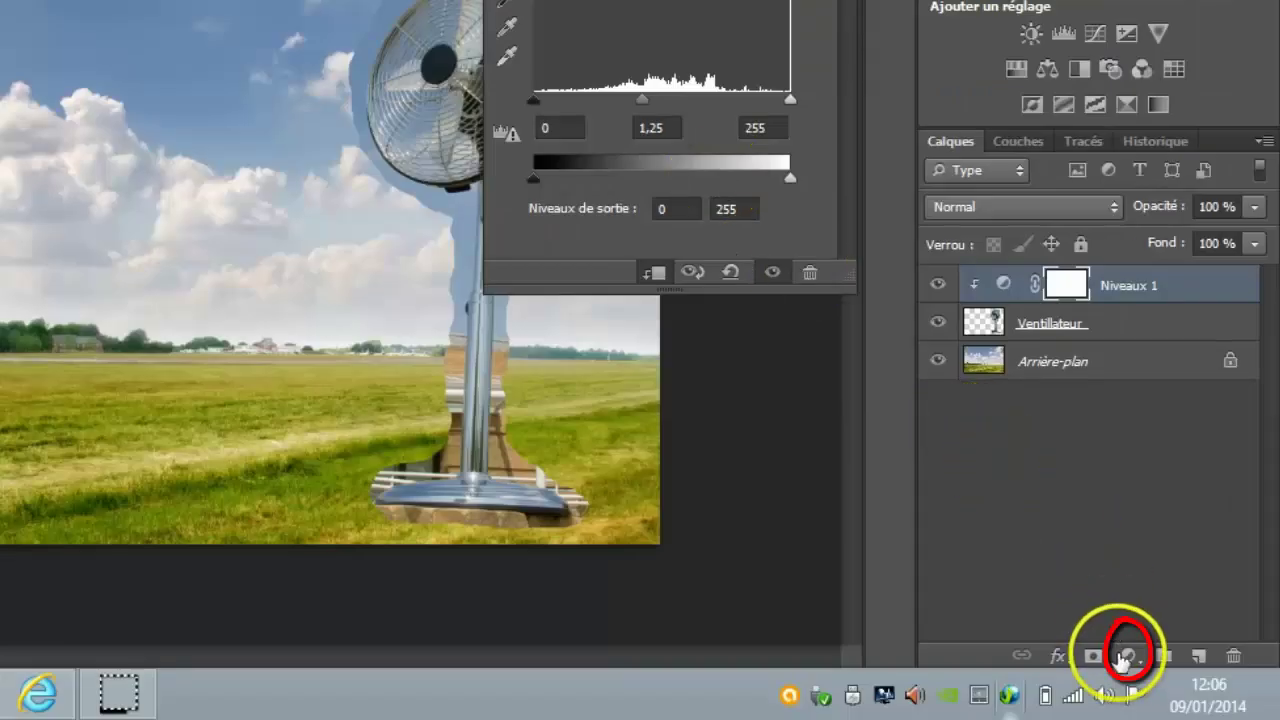
Step: Add Teinte/Saturation 1 clipped to the fan and set its Saturation to 8
click(1131, 657)
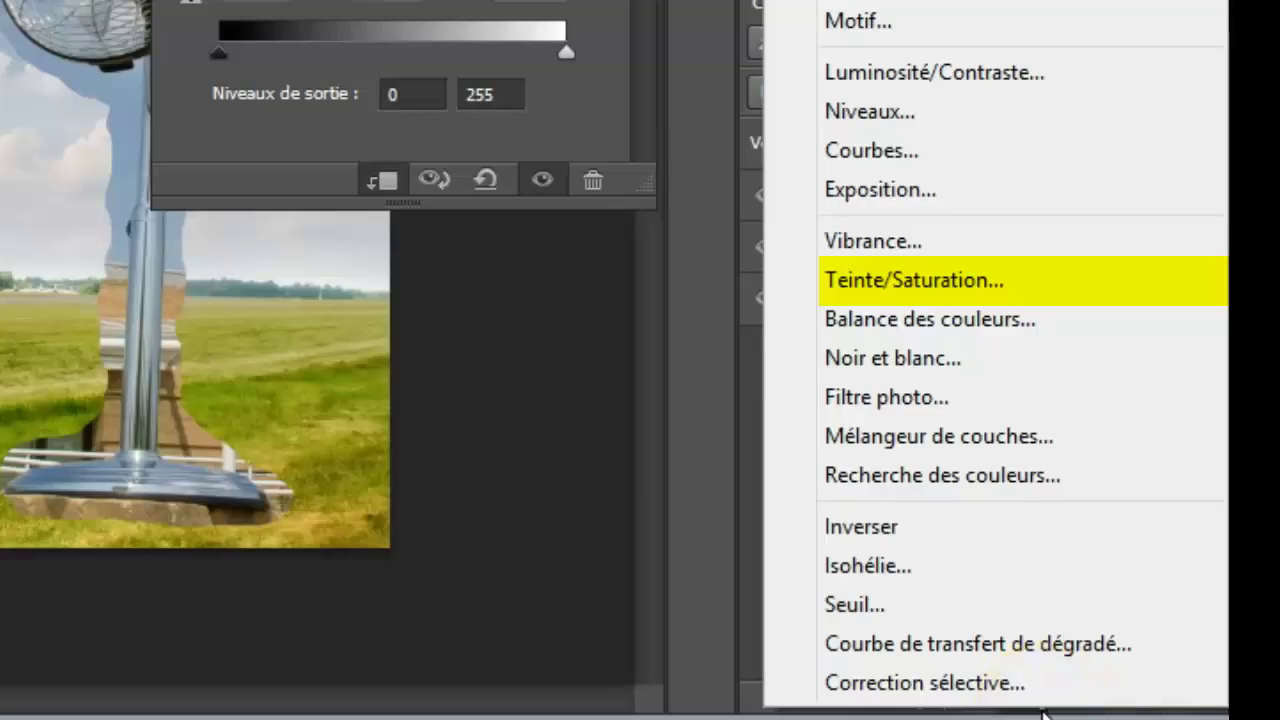
click(952, 279)
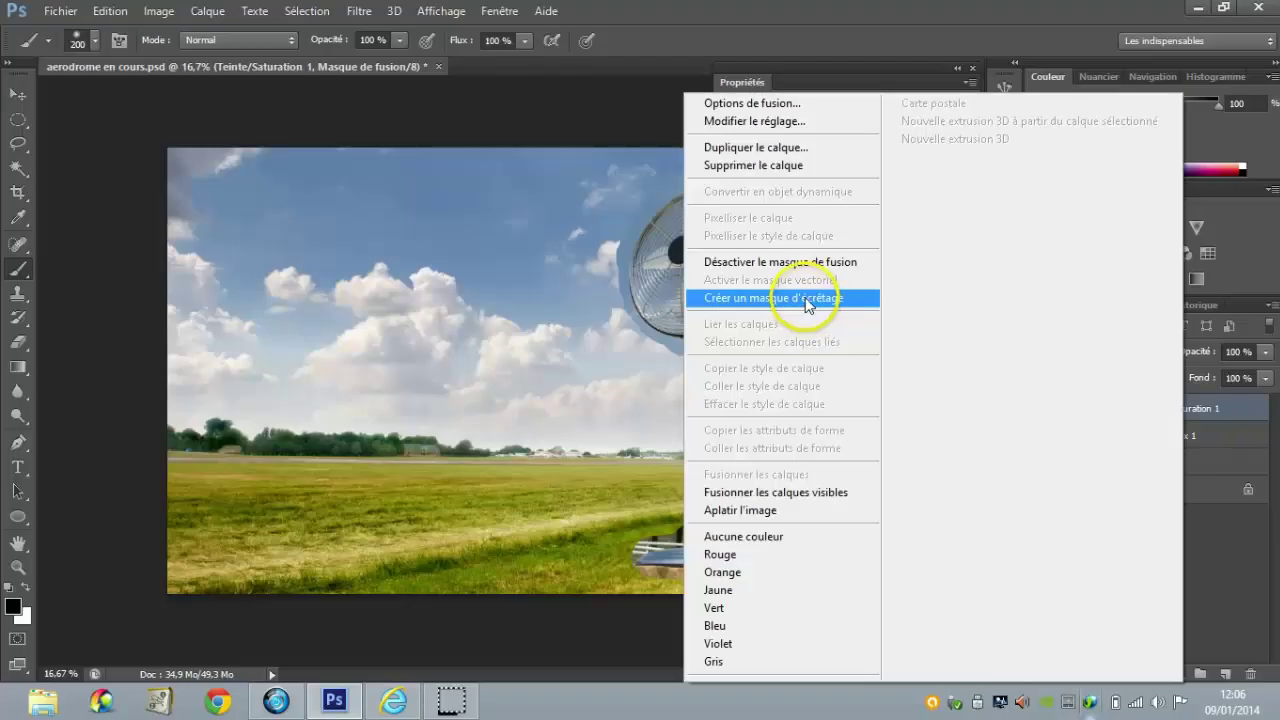
click(806, 296)
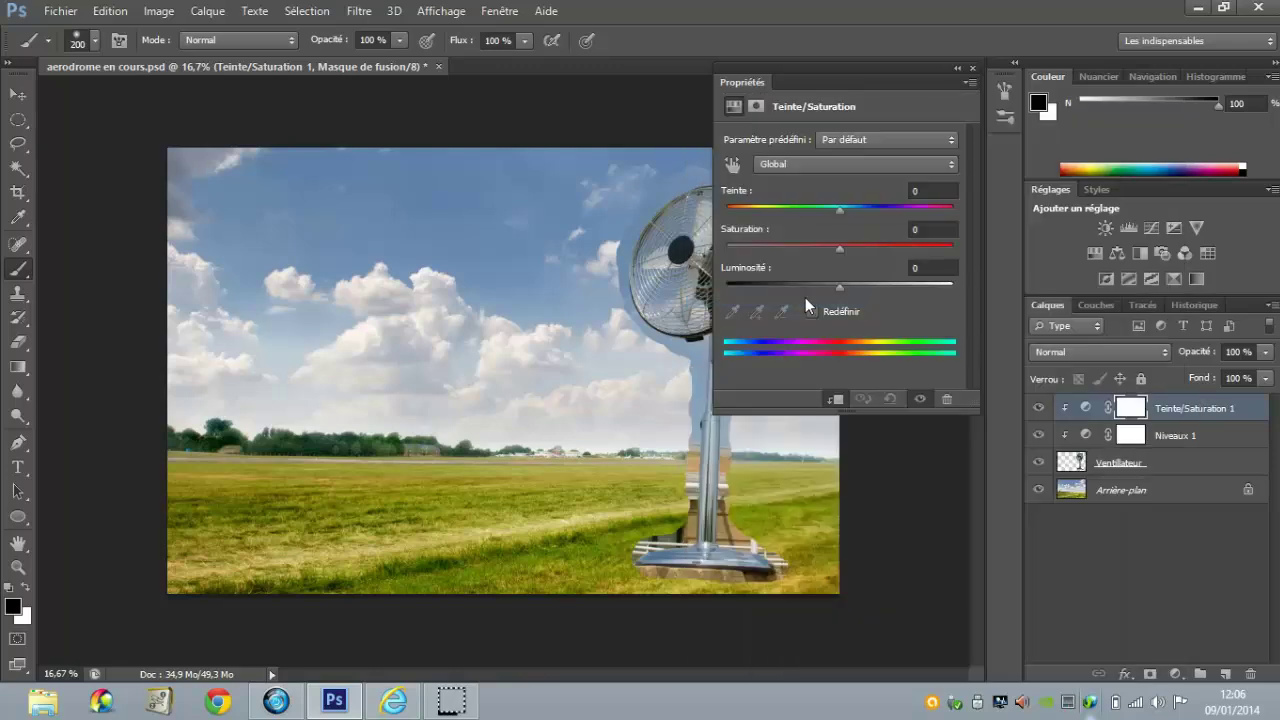
click(929, 225)
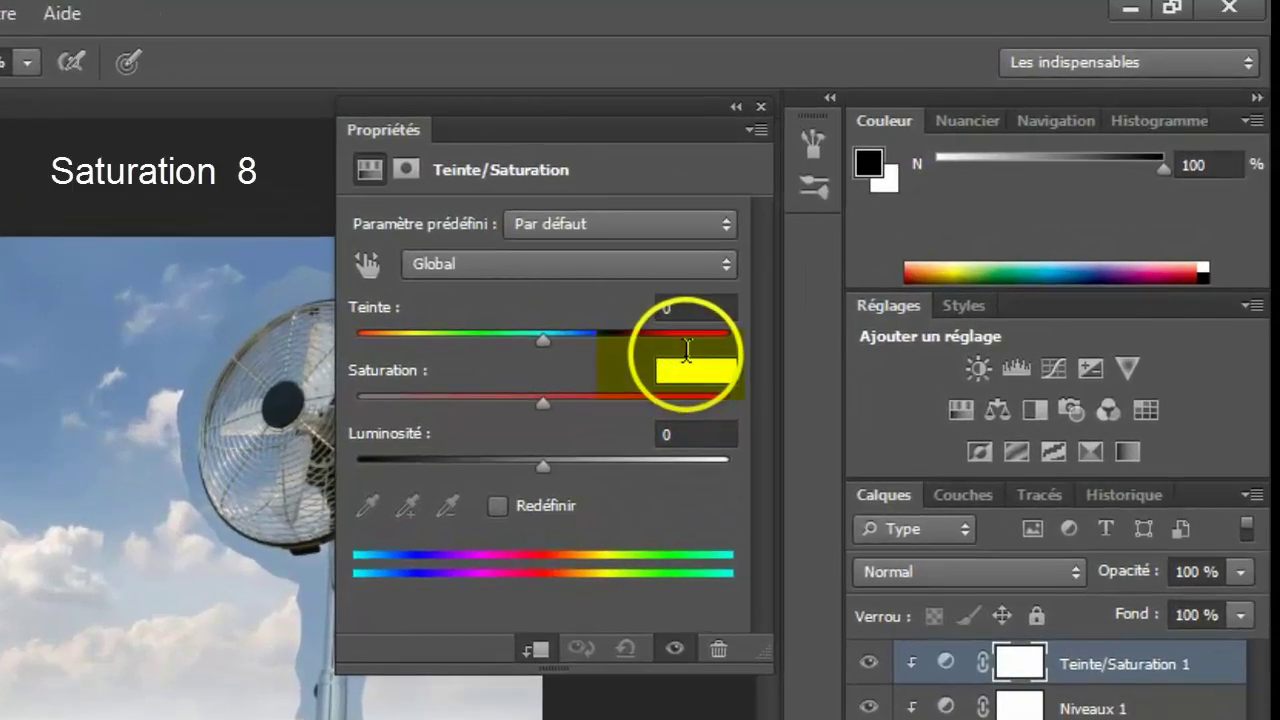
text(8)
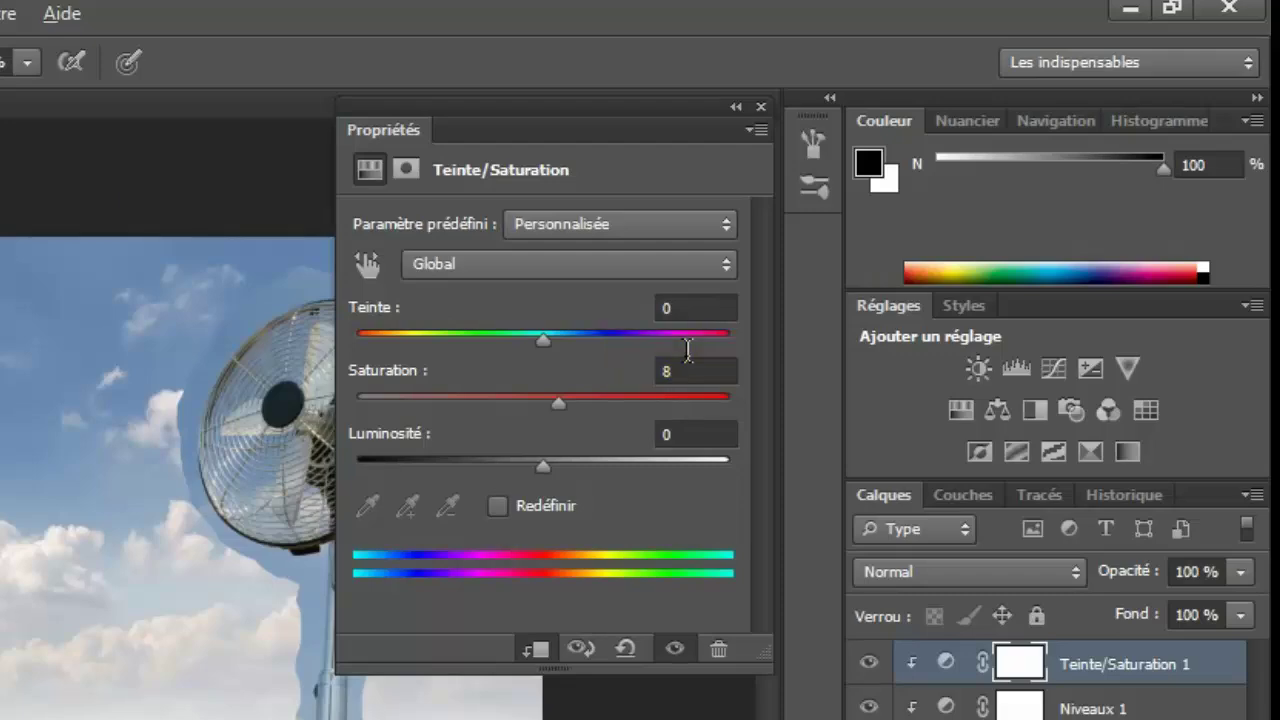
click(1156, 408)
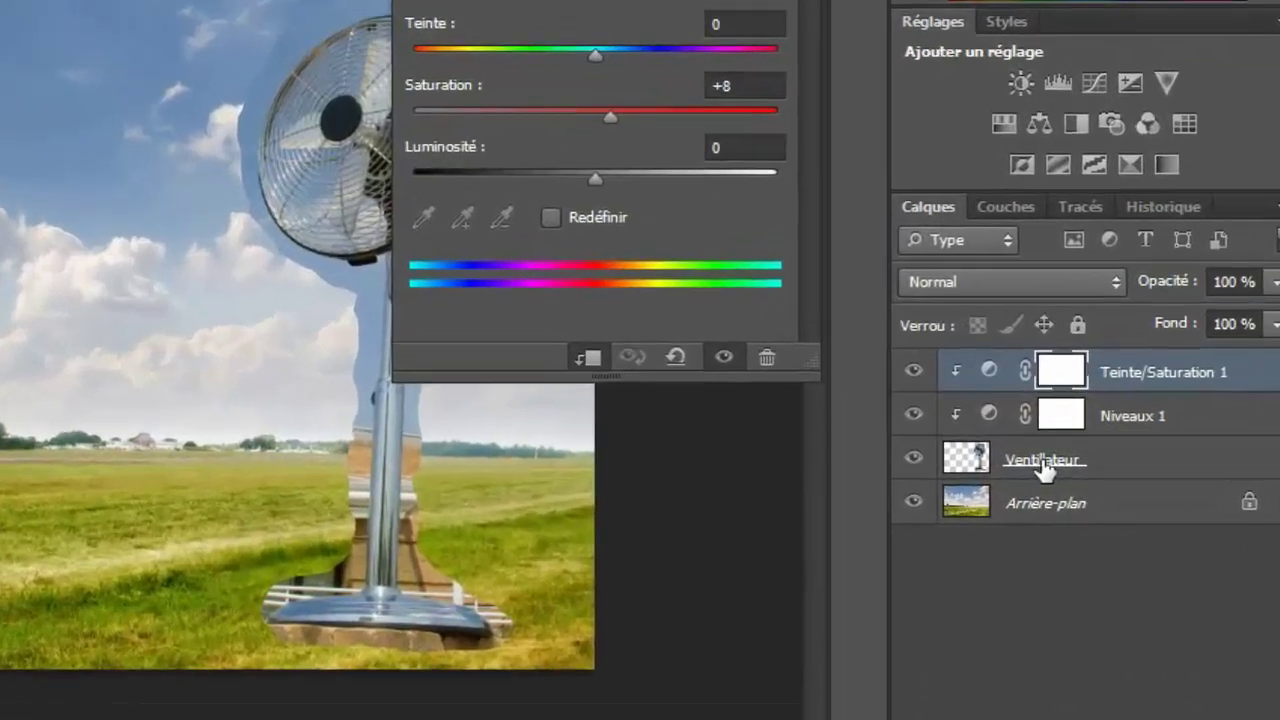
Step: Apply a Flou gaussien with Rayon 0,5 to the Ventilateur layer
click(1085, 463)
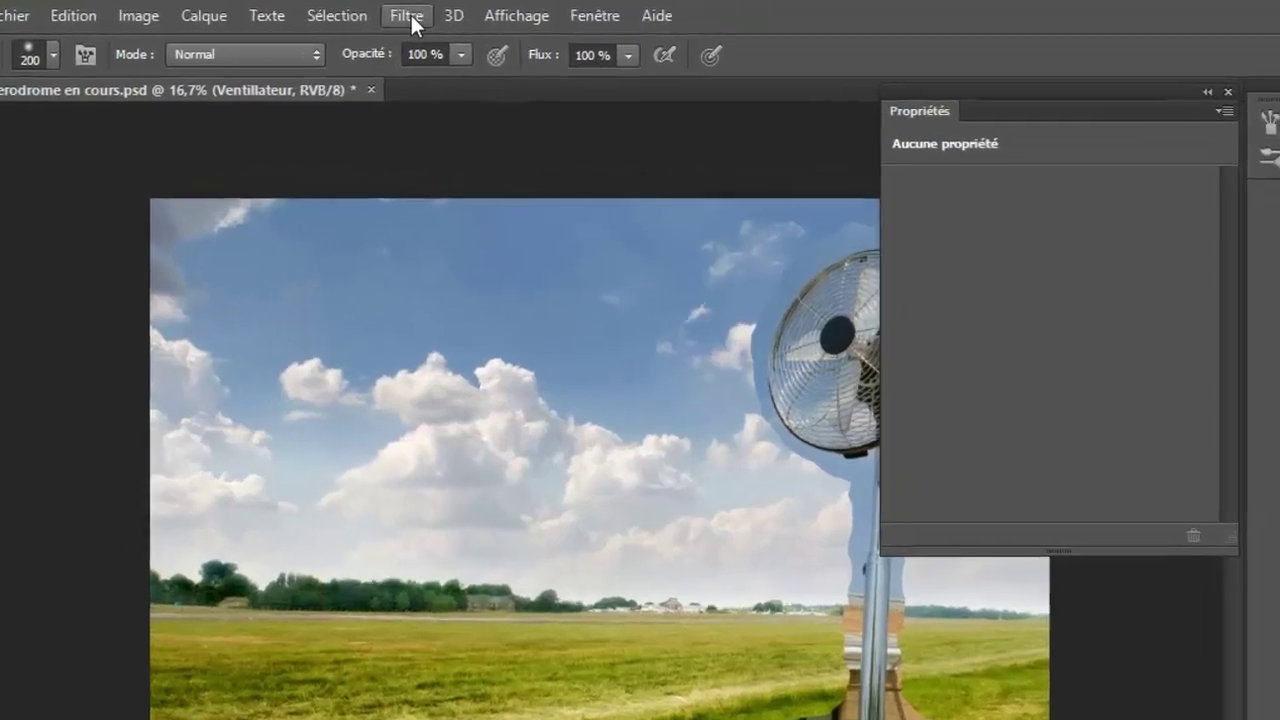
click(657, 14)
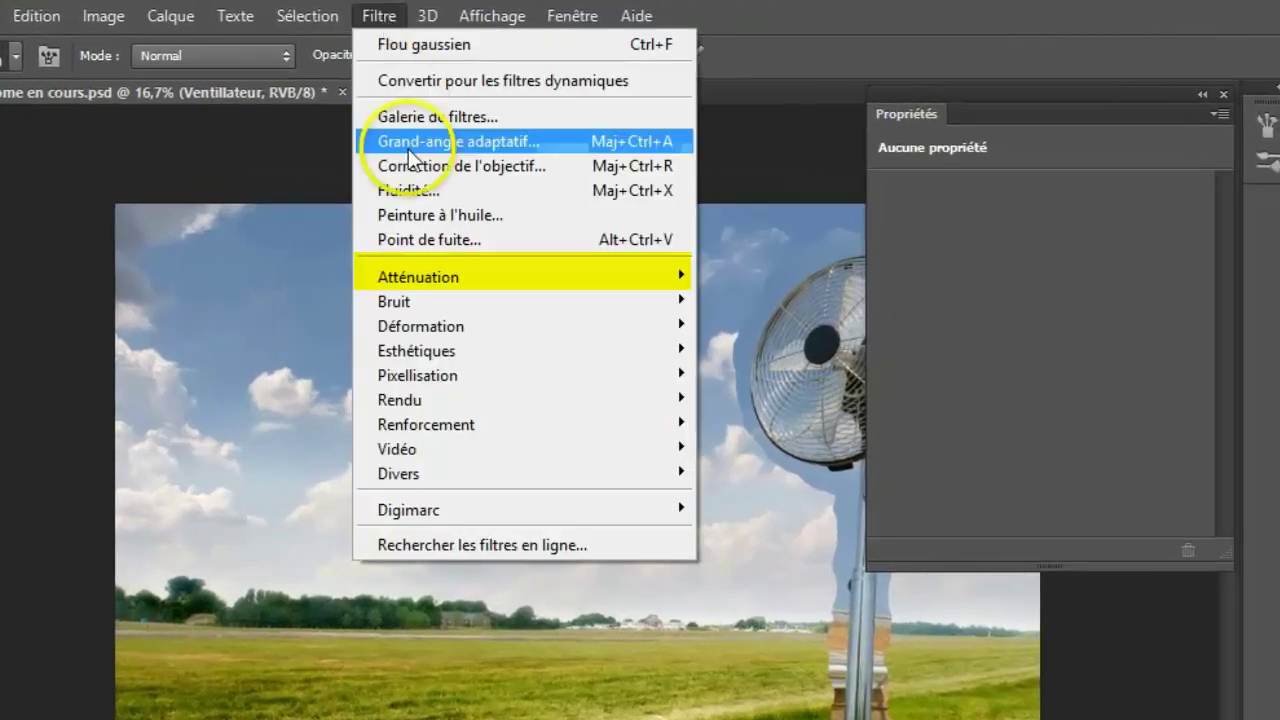
mouse_move(420, 277)
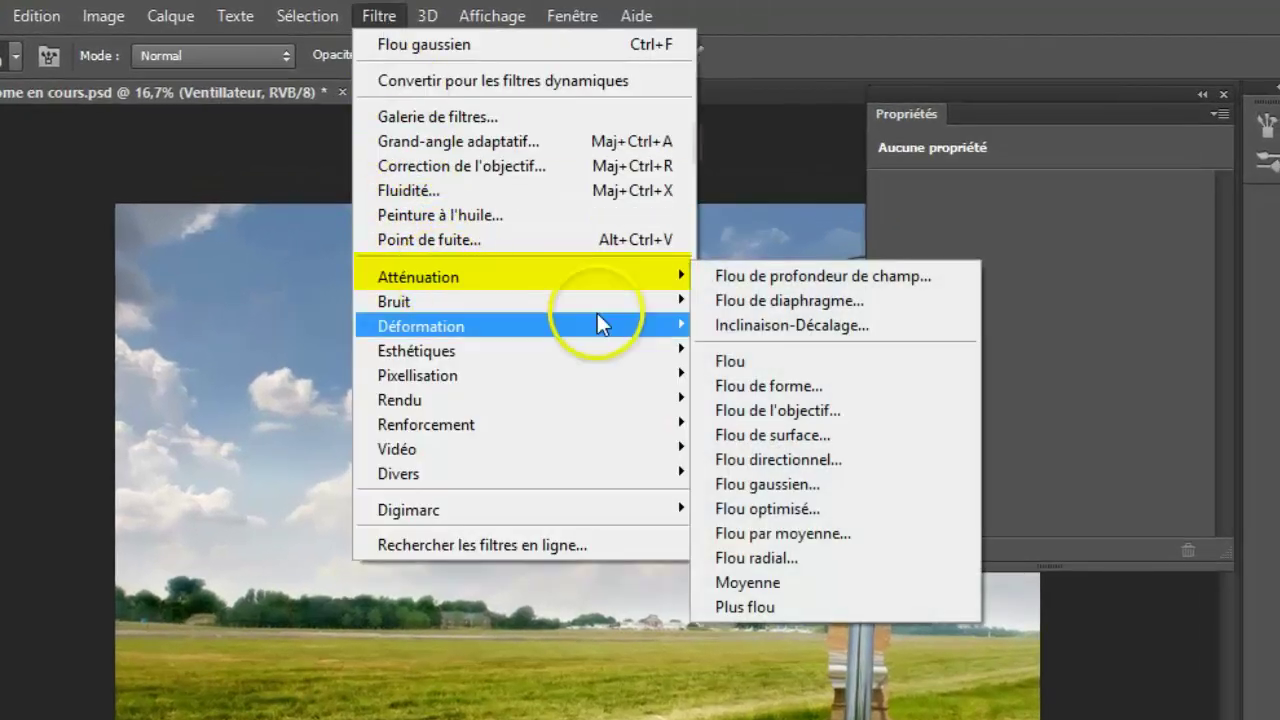
click(795, 488)
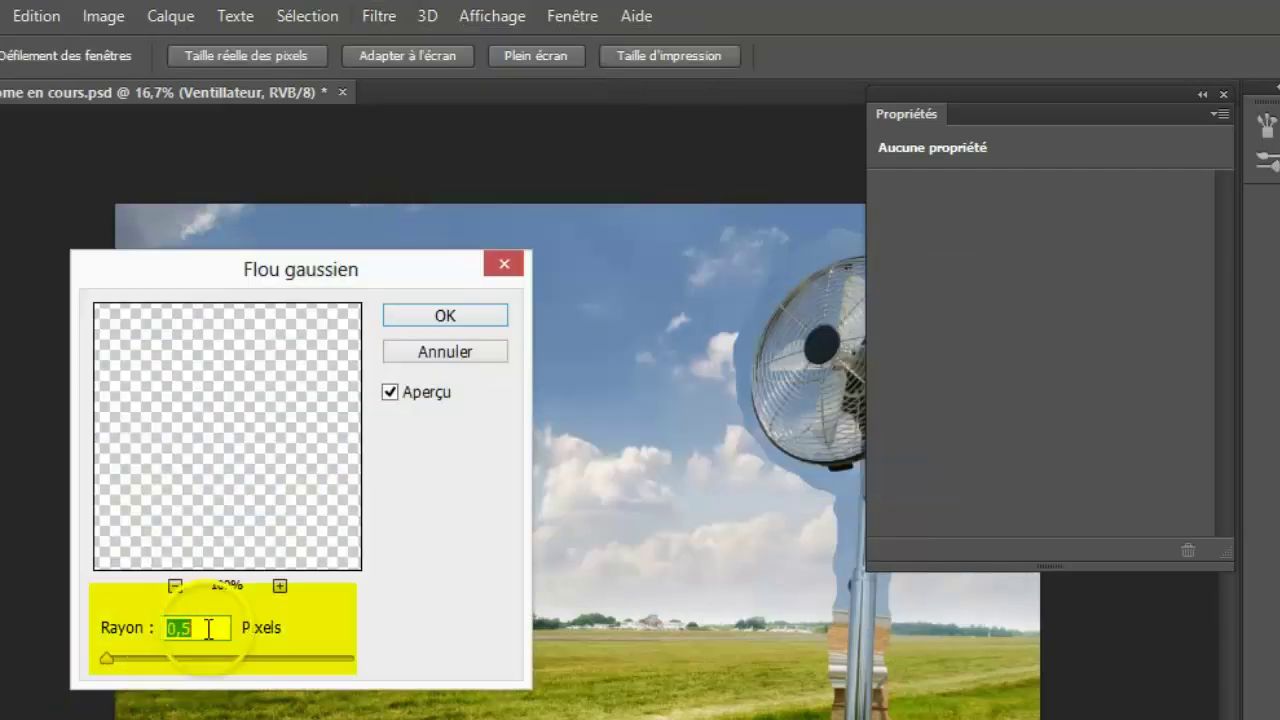
click(450, 316)
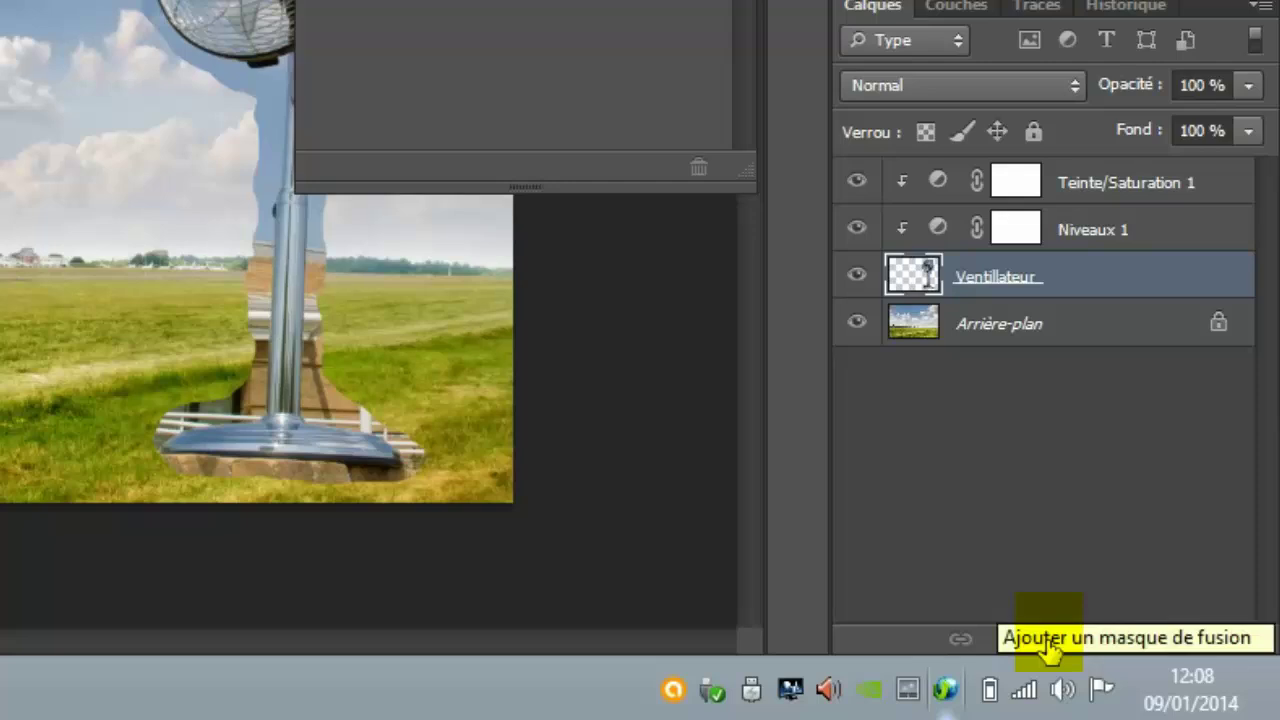
Step: Add a layer mask to Ventilateur and choose a soft round 200 px brush
click(1047, 641)
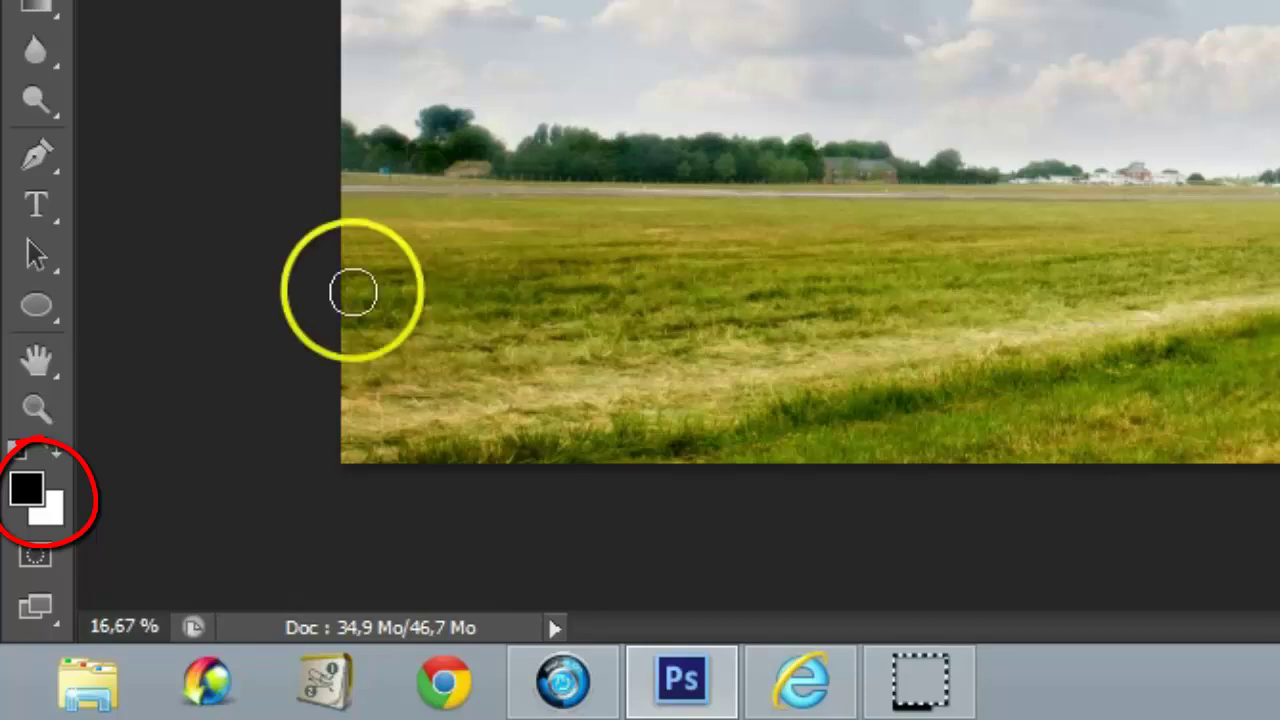
click(35, 364)
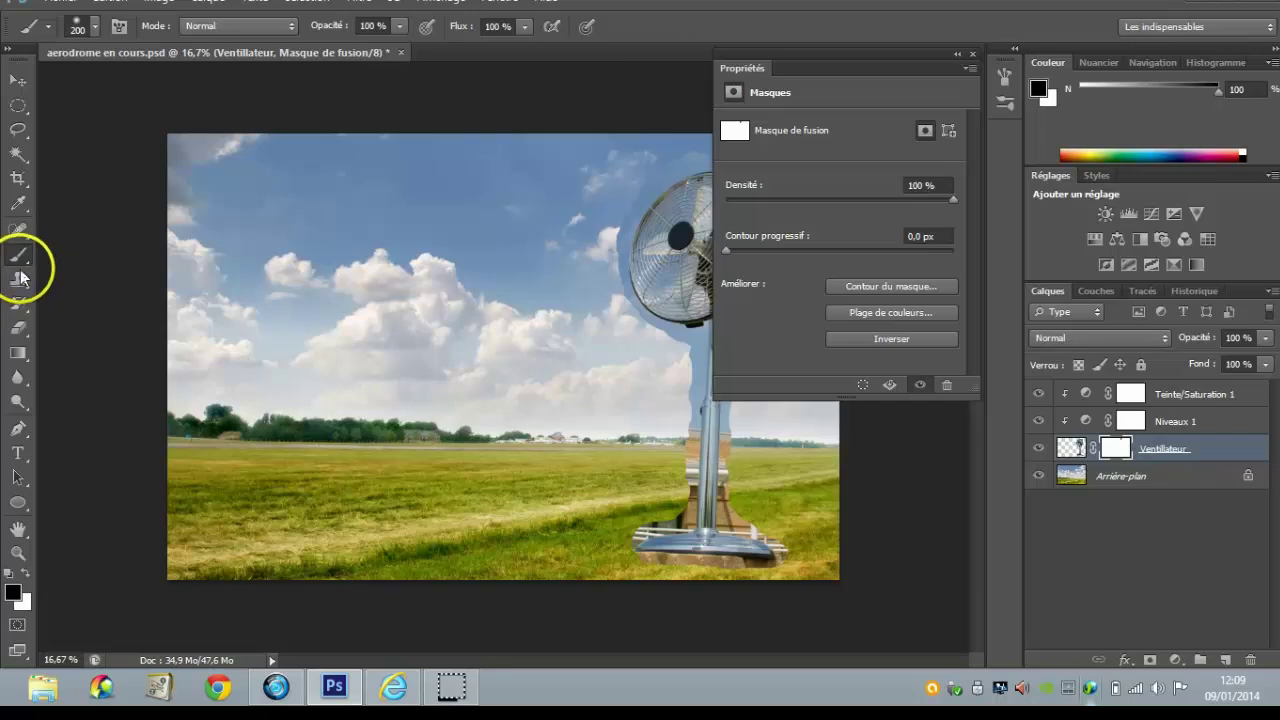
right_click(24, 263)
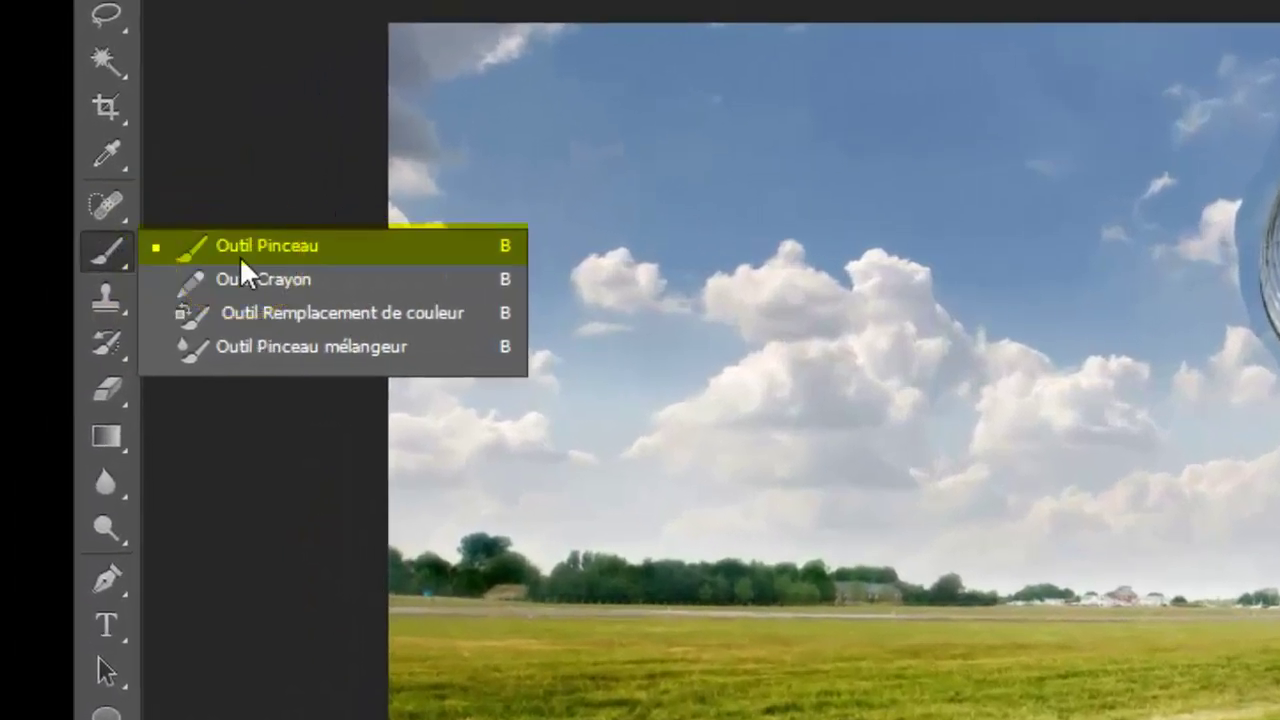
click(239, 255)
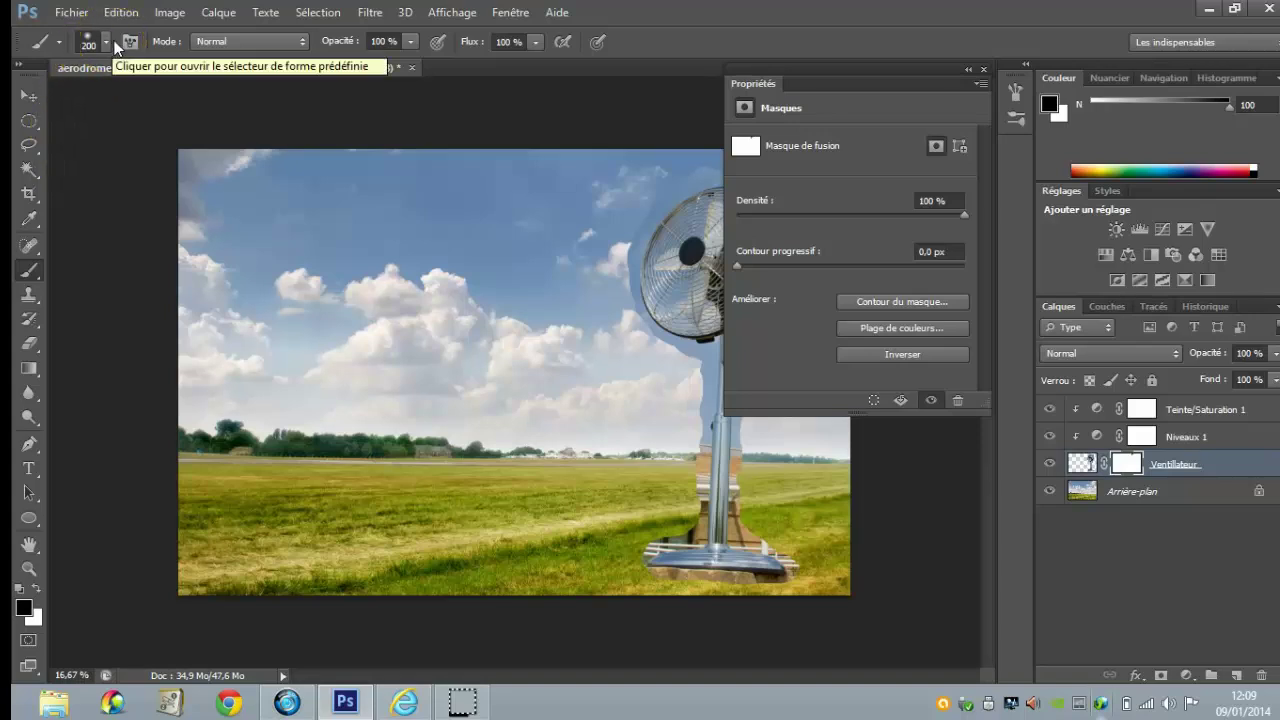
click(117, 46)
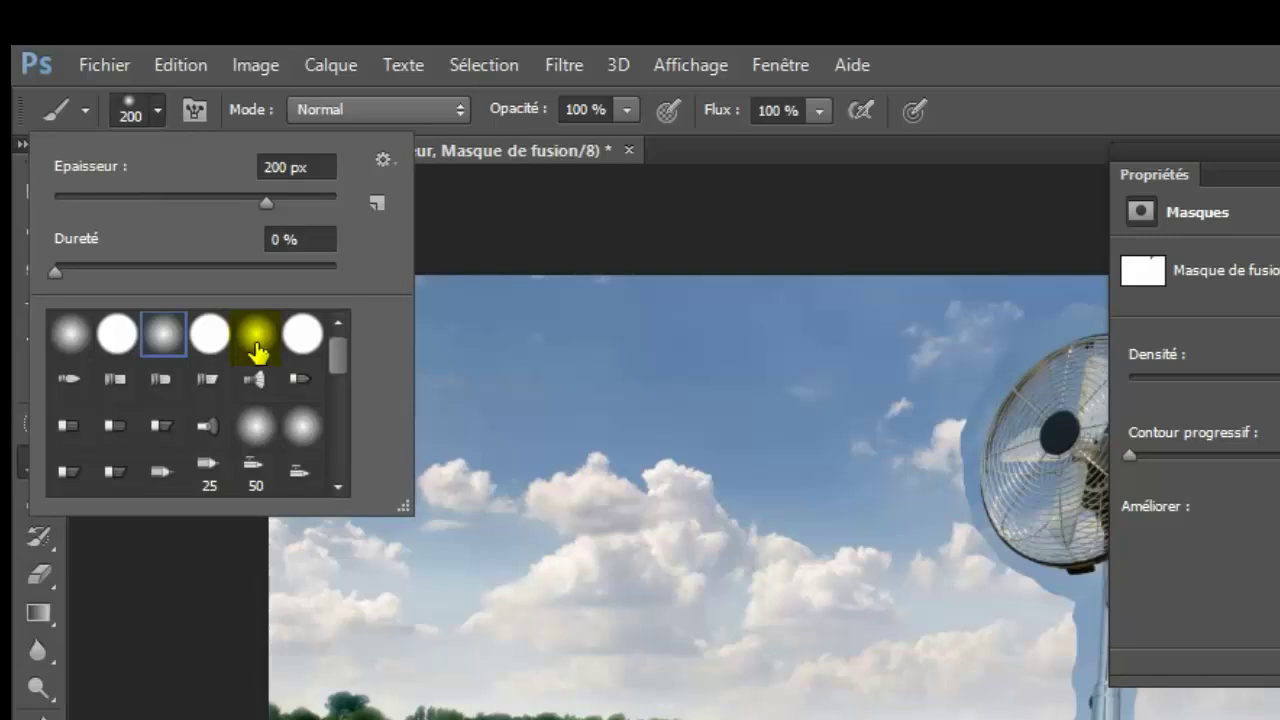
click(257, 345)
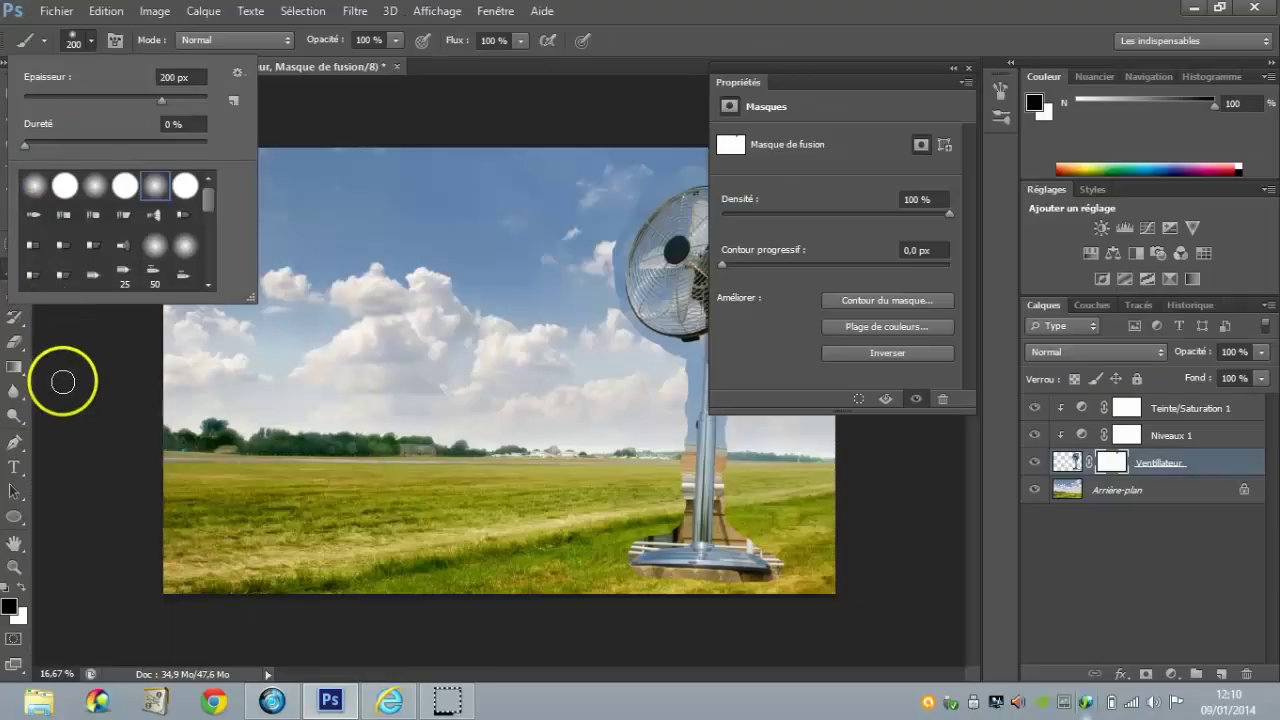
click(63, 377)
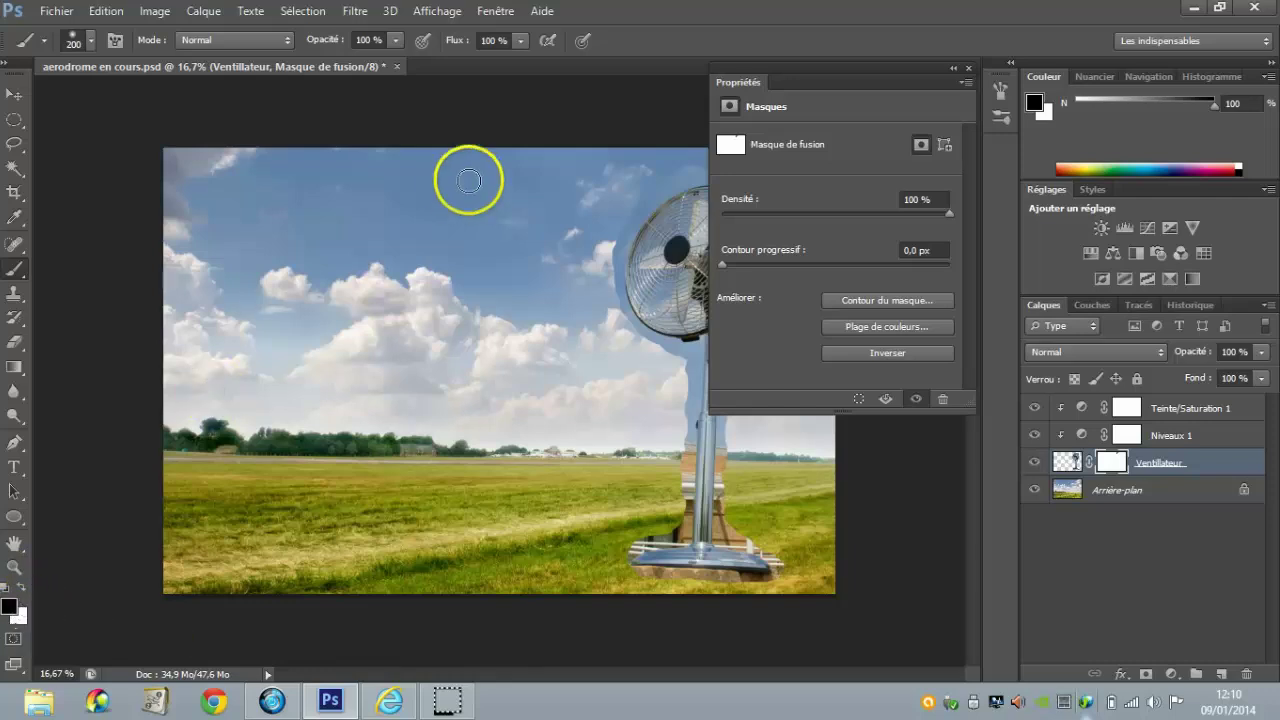
Step: Paint the Ventilateur mask to hide sky around the fan head, restoring its left edge with white
mouse_move(593, 185)
mouse_down()
mouse_move(643, 186)
mouse_move(600, 234)
mouse_move(653, 189)
mouse_up()
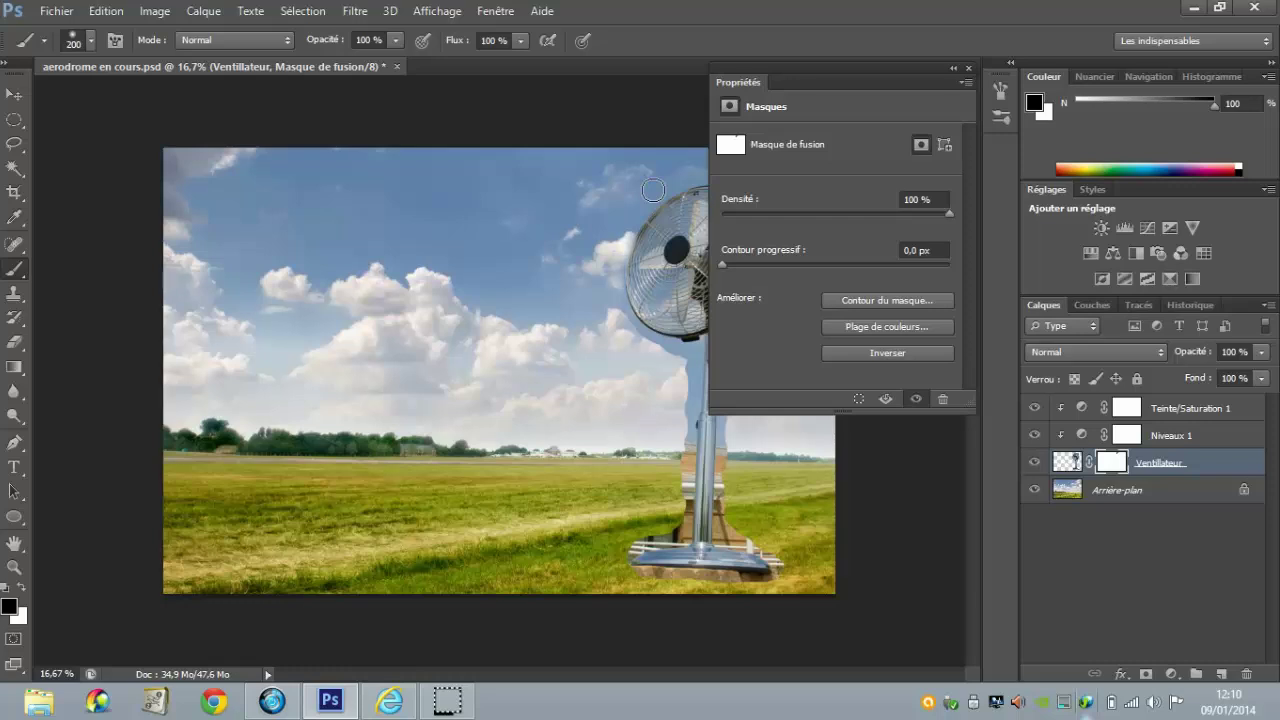
drag(623, 309, 622, 314)
drag(623, 314, 640, 316)
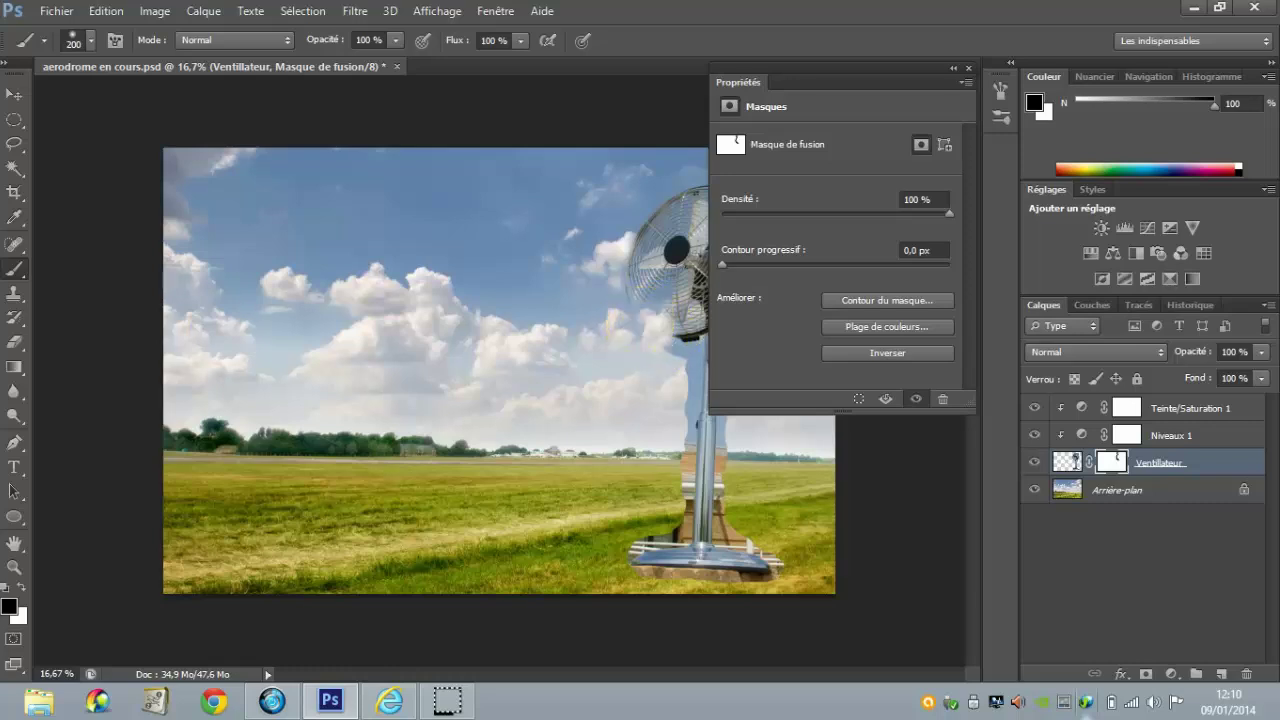
click(24, 591)
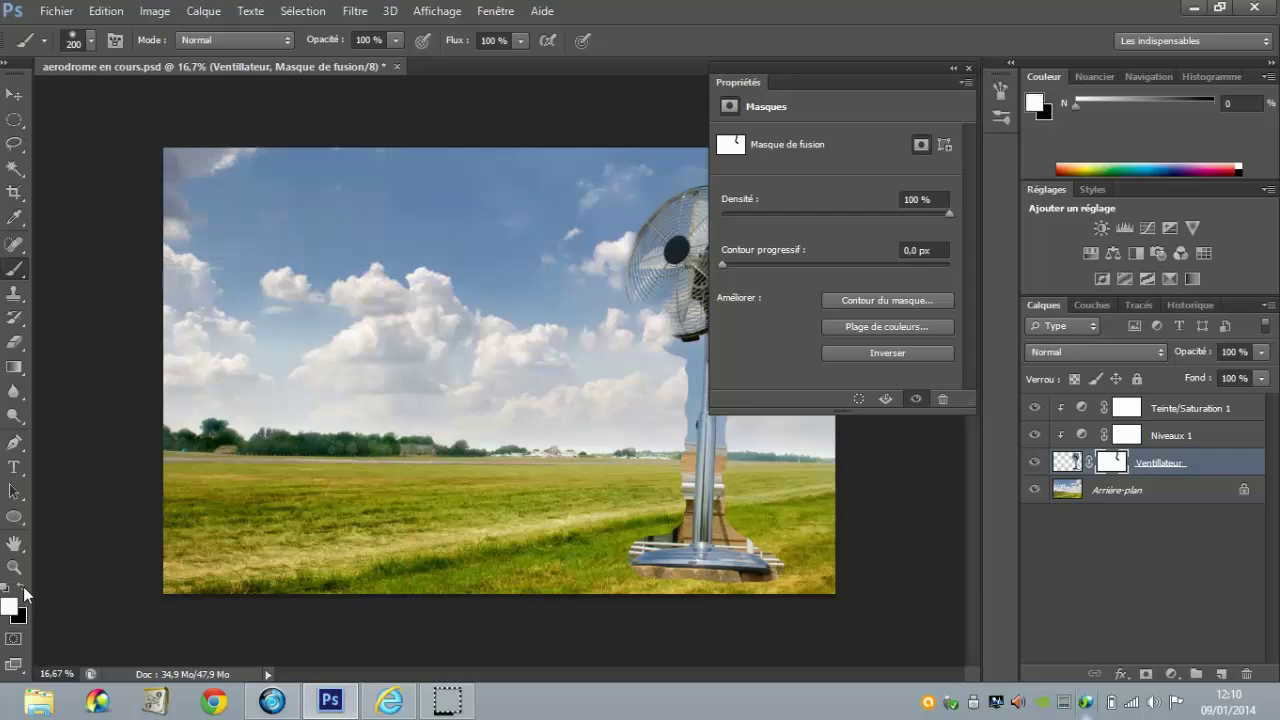
drag(594, 251, 651, 338)
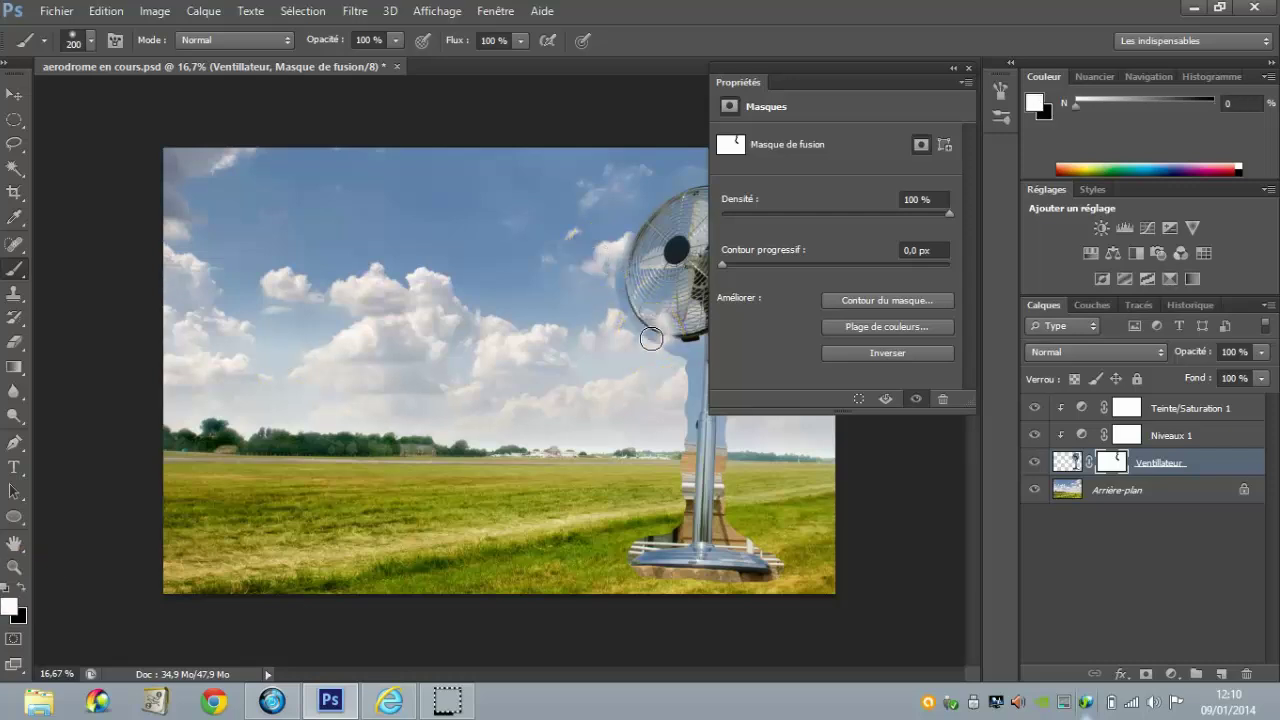
drag(646, 300, 302, 401)
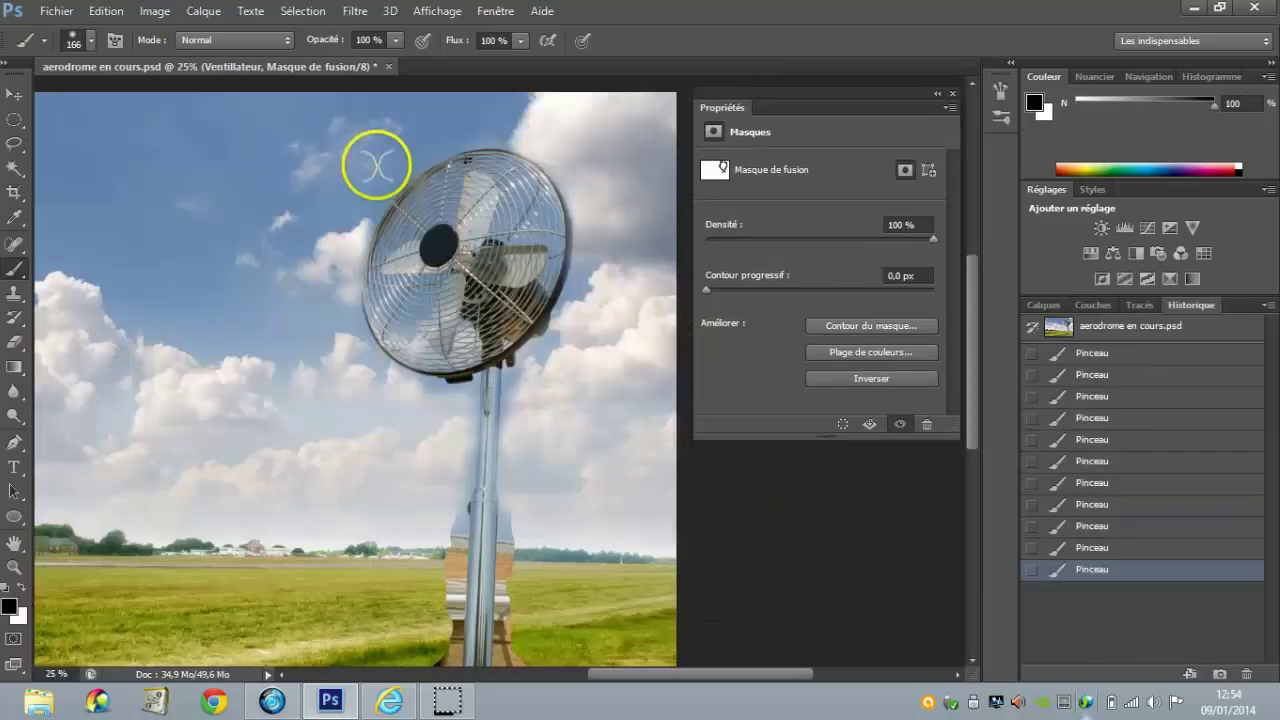
mouse_move(374, 163)
mouse_down()
mouse_move(477, 123)
mouse_move(329, 251)
mouse_move(369, 366)
mouse_move(465, 478)
mouse_move(466, 366)
mouse_move(580, 331)
mouse_move(603, 217)
mouse_move(590, 243)
mouse_up()
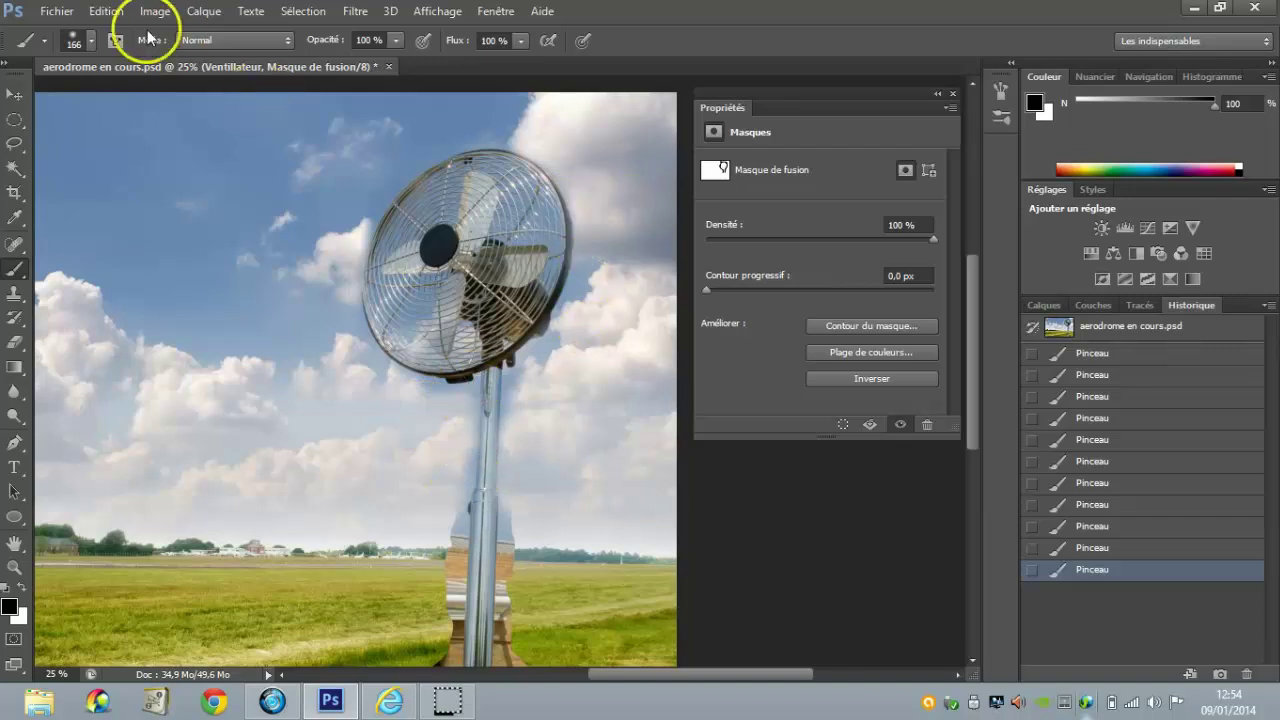
Step: Reduce the brush to 110 px and keep blending the sky around the fan head
click(93, 44)
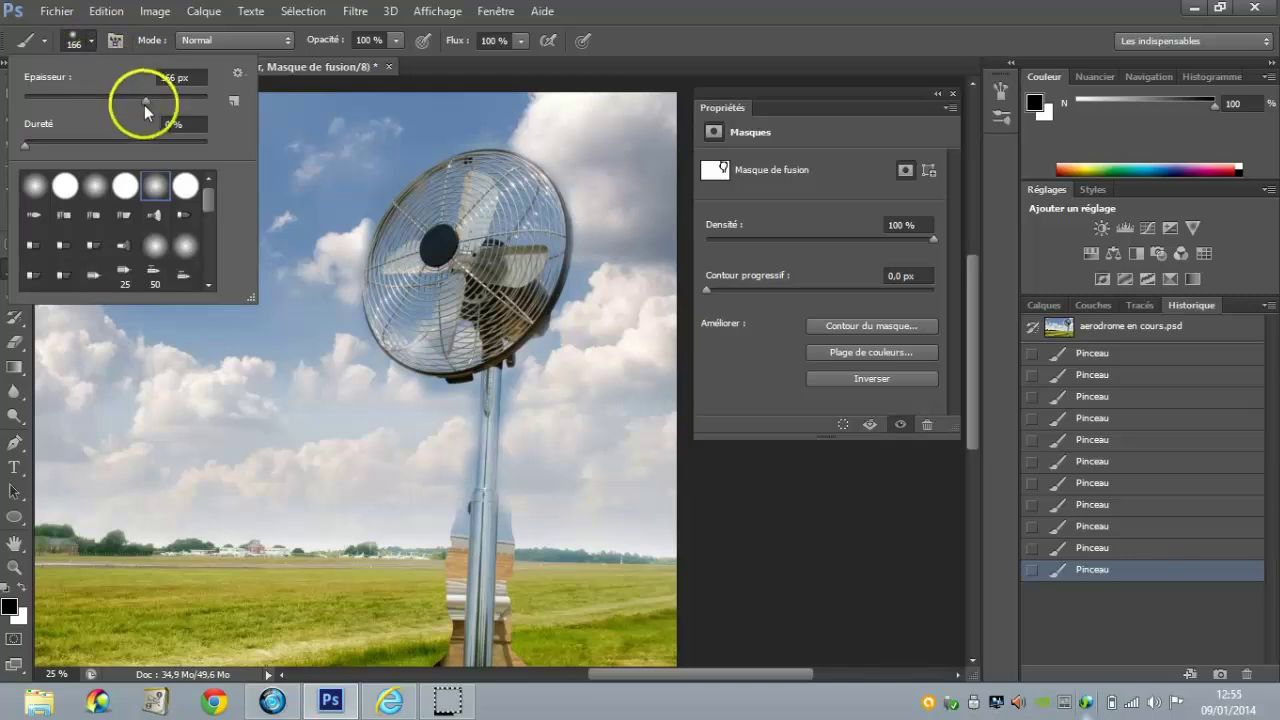
drag(146, 98, 145, 98)
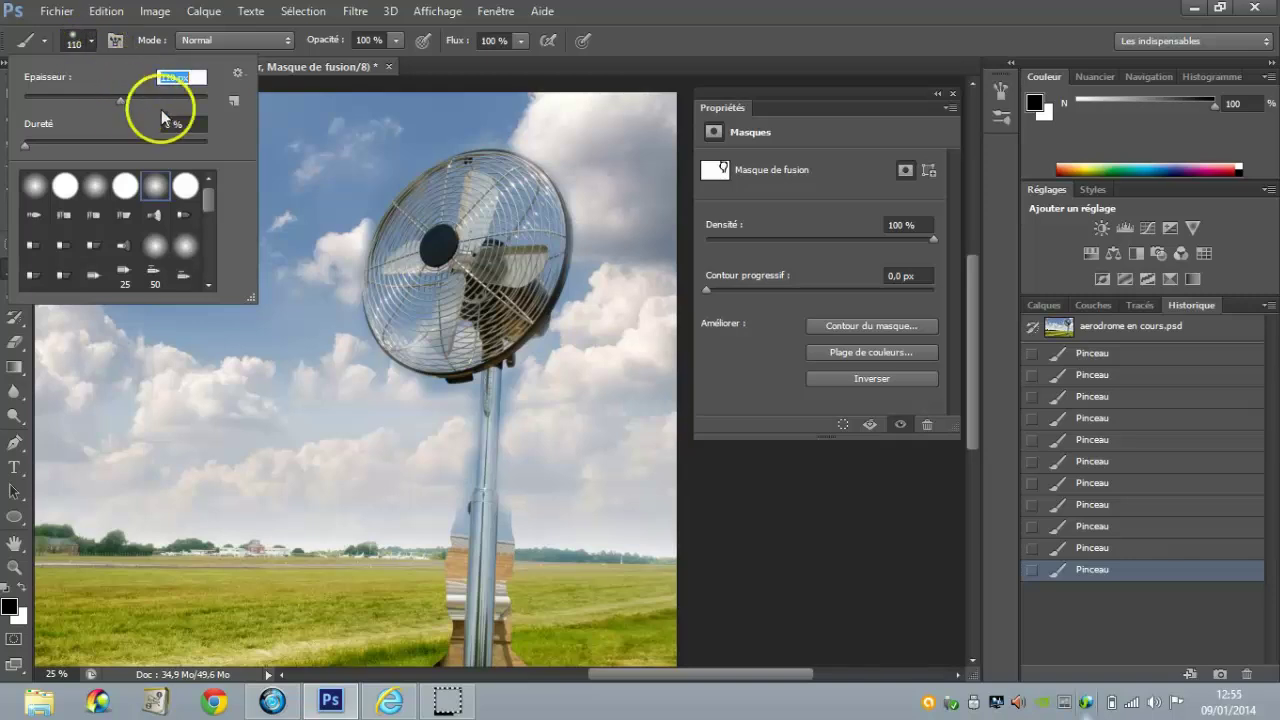
click(578, 200)
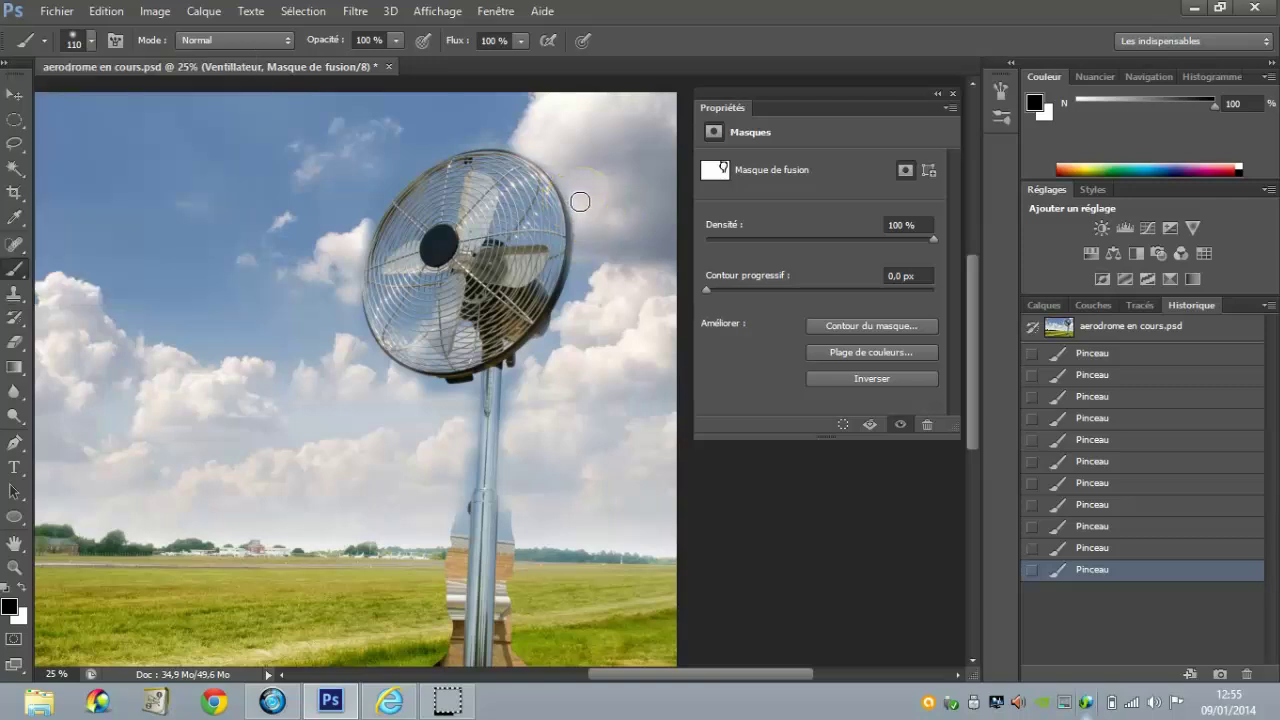
drag(580, 201, 586, 257)
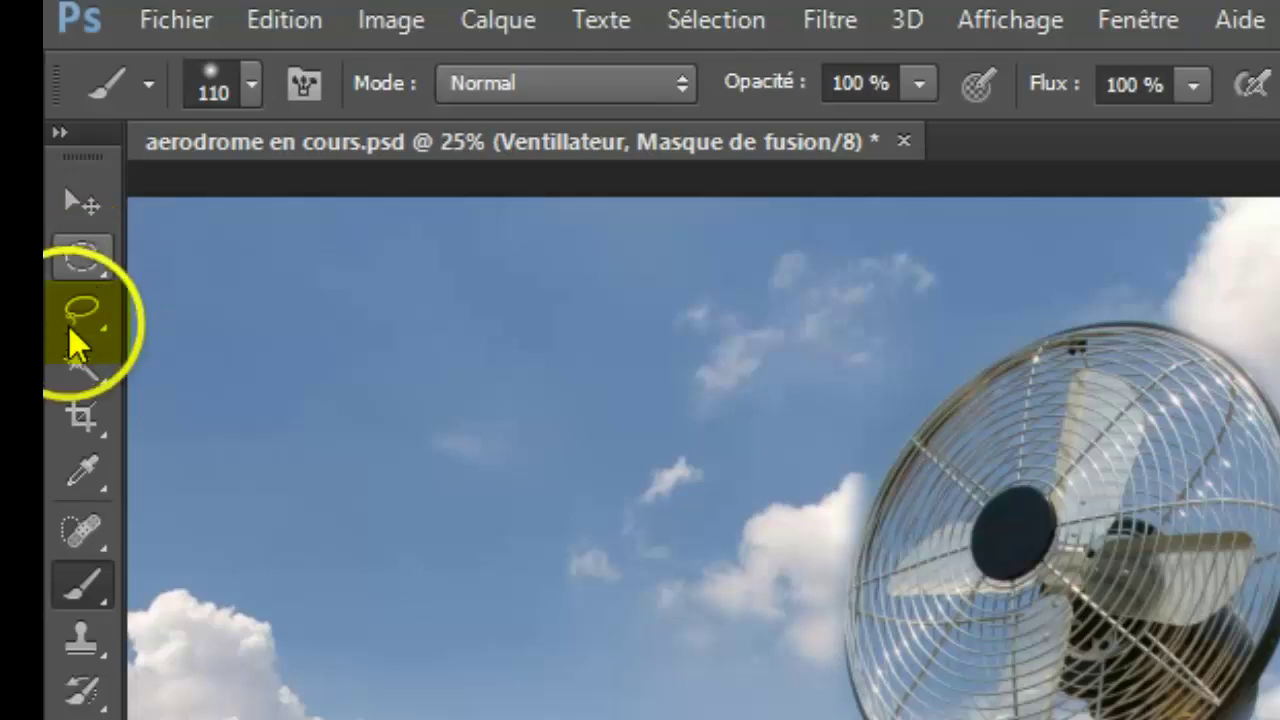
Step: Trace the lower part of the fan pole with the Polygonal Lasso
click(68, 325)
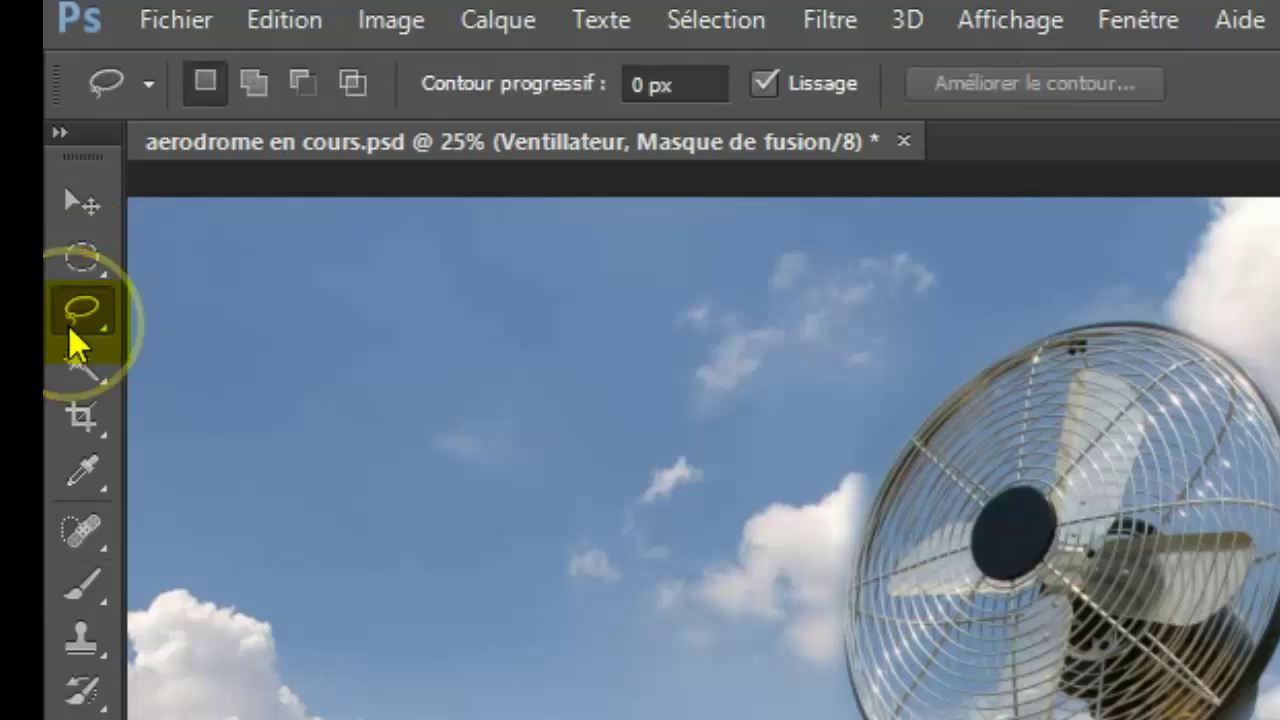
right_click(97, 323)
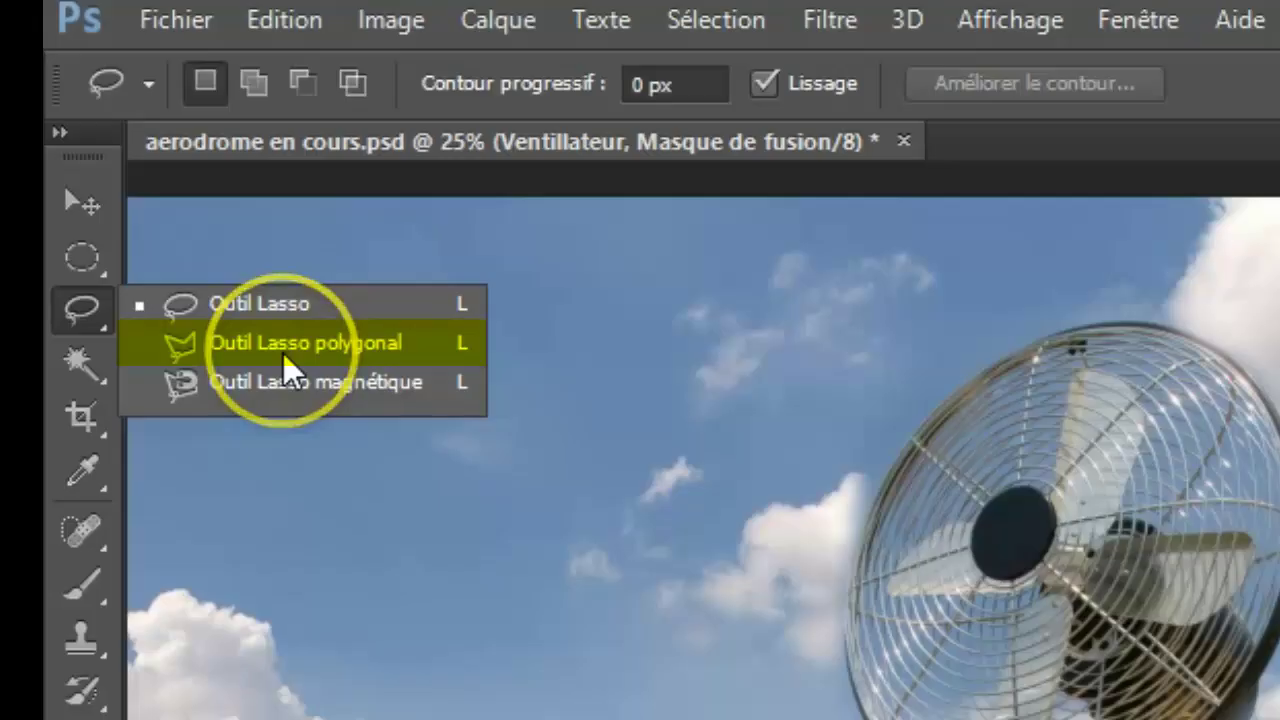
click(283, 351)
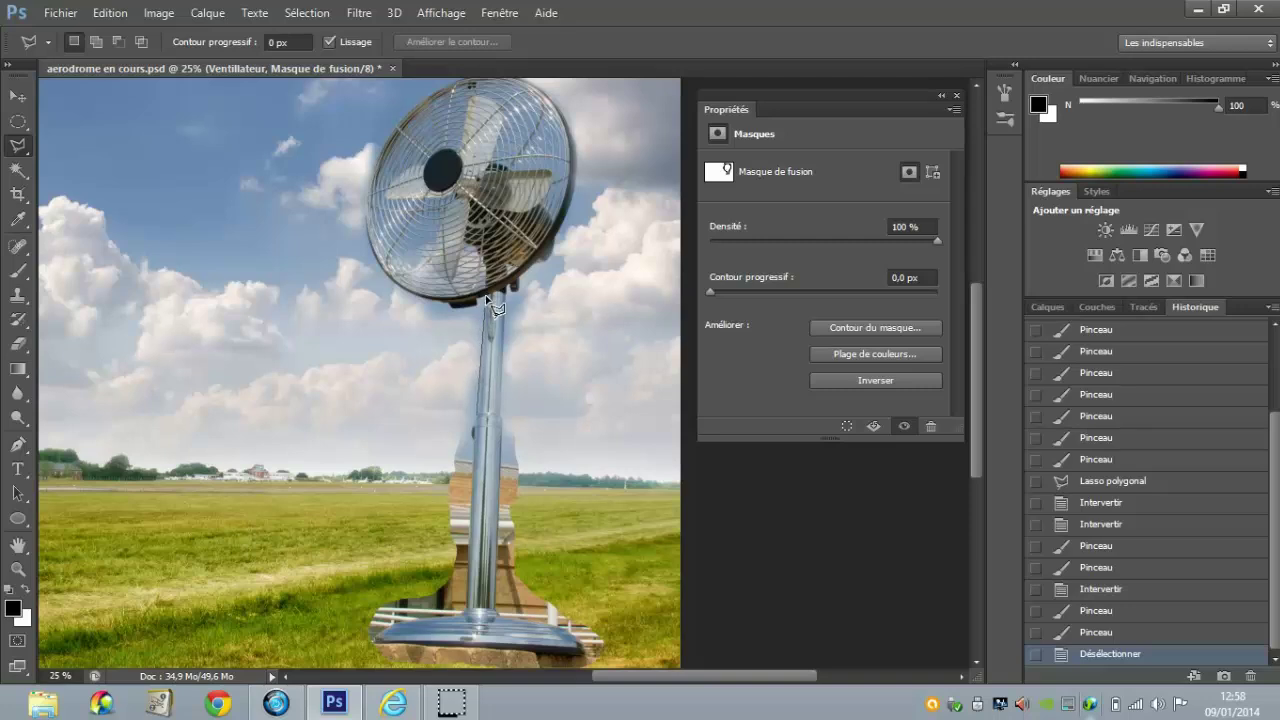
click(471, 433)
click(474, 442)
click(467, 560)
click(502, 562)
Step: Close the pole outline at its top and invert the selection via Sélection > Intervertir
click(503, 428)
click(504, 292)
click(500, 292)
click(488, 293)
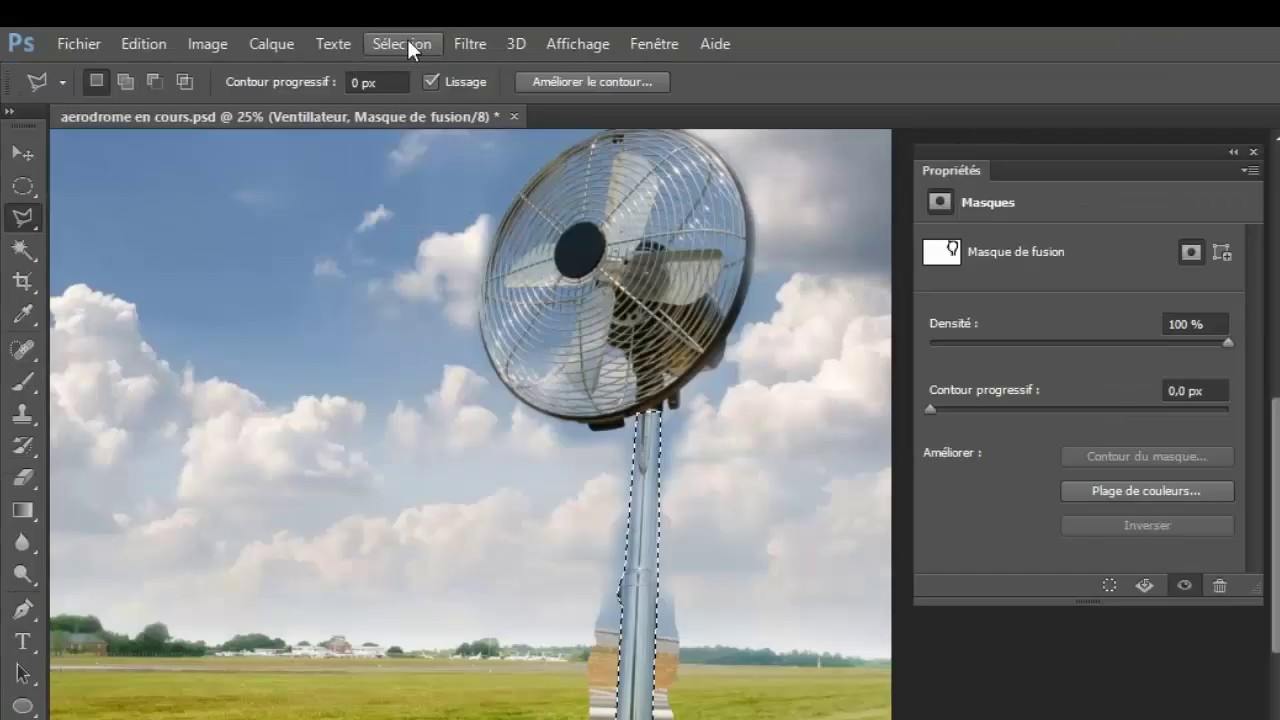
click(313, 16)
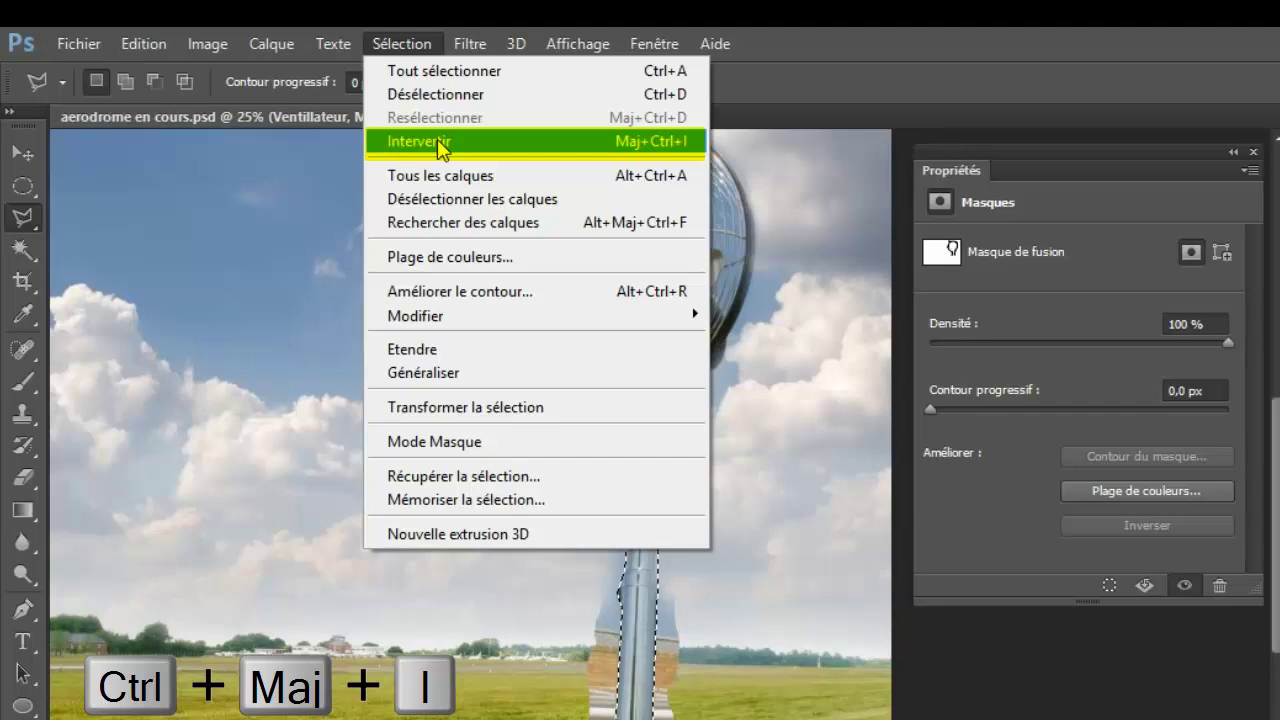
click(440, 145)
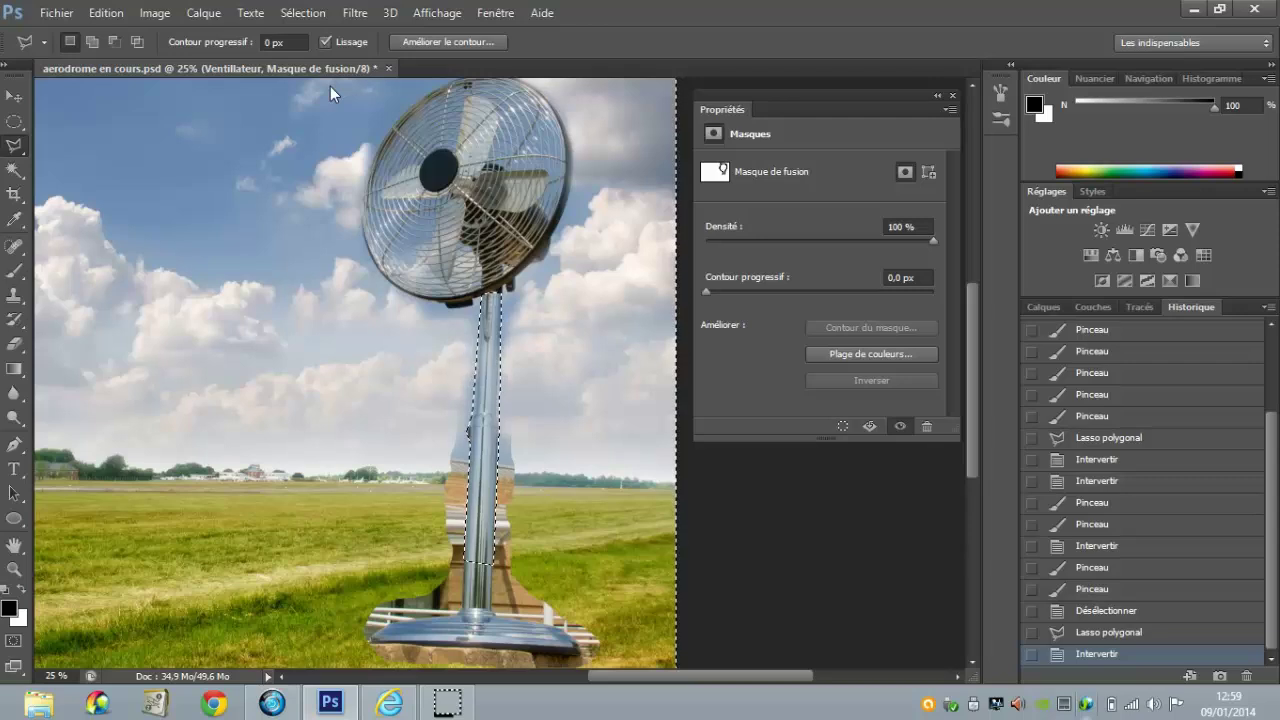
Step: Brush black on the Ventilateur mask over the silver base and wooden blocks, leaving the pole intact
click(20, 278)
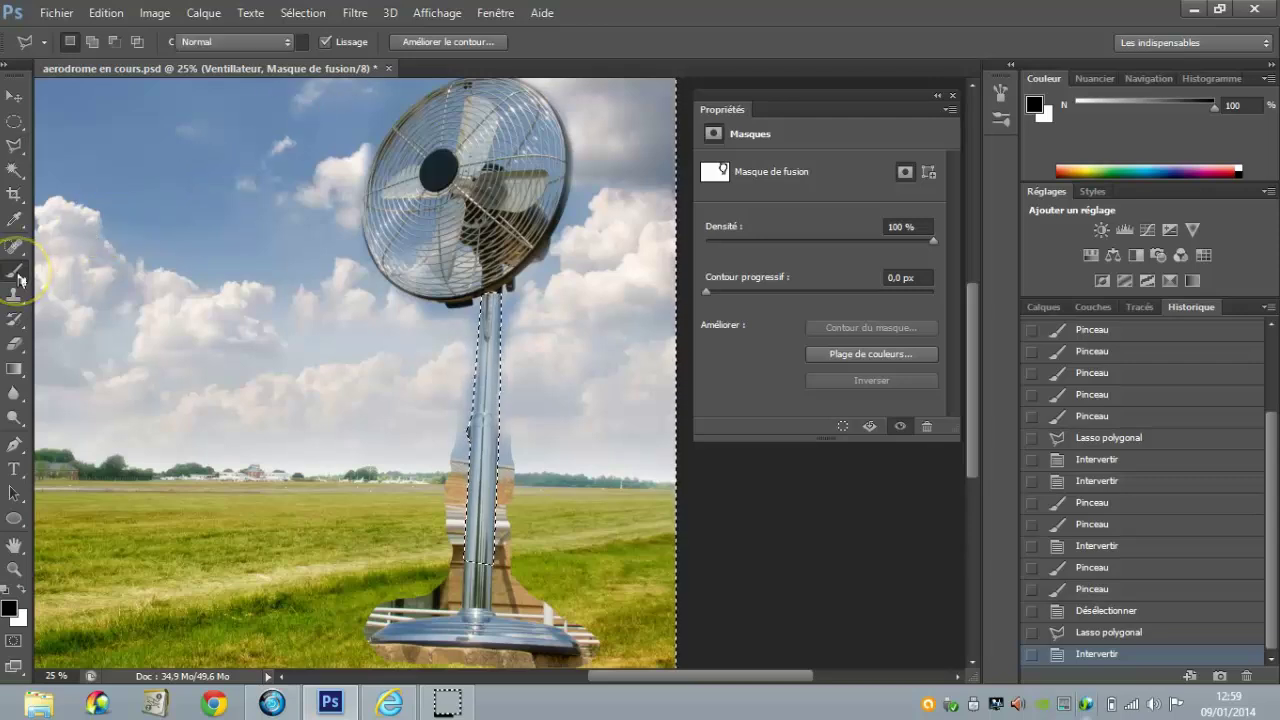
right_click(20, 278)
click(97, 268)
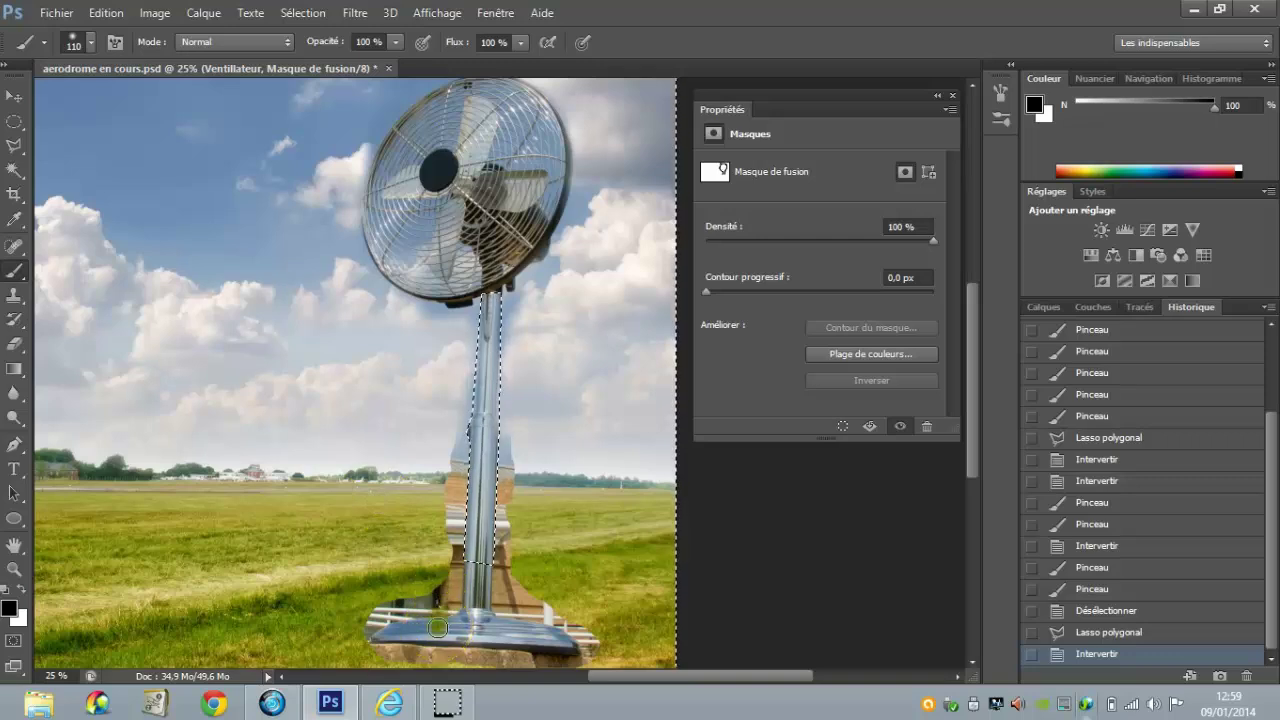
mouse_move(400, 612)
mouse_down()
mouse_move(438, 627)
mouse_move(380, 618)
mouse_move(388, 650)
mouse_move(437, 627)
mouse_up()
mouse_move(508, 645)
mouse_down()
mouse_move(514, 297)
mouse_move(513, 311)
mouse_up()
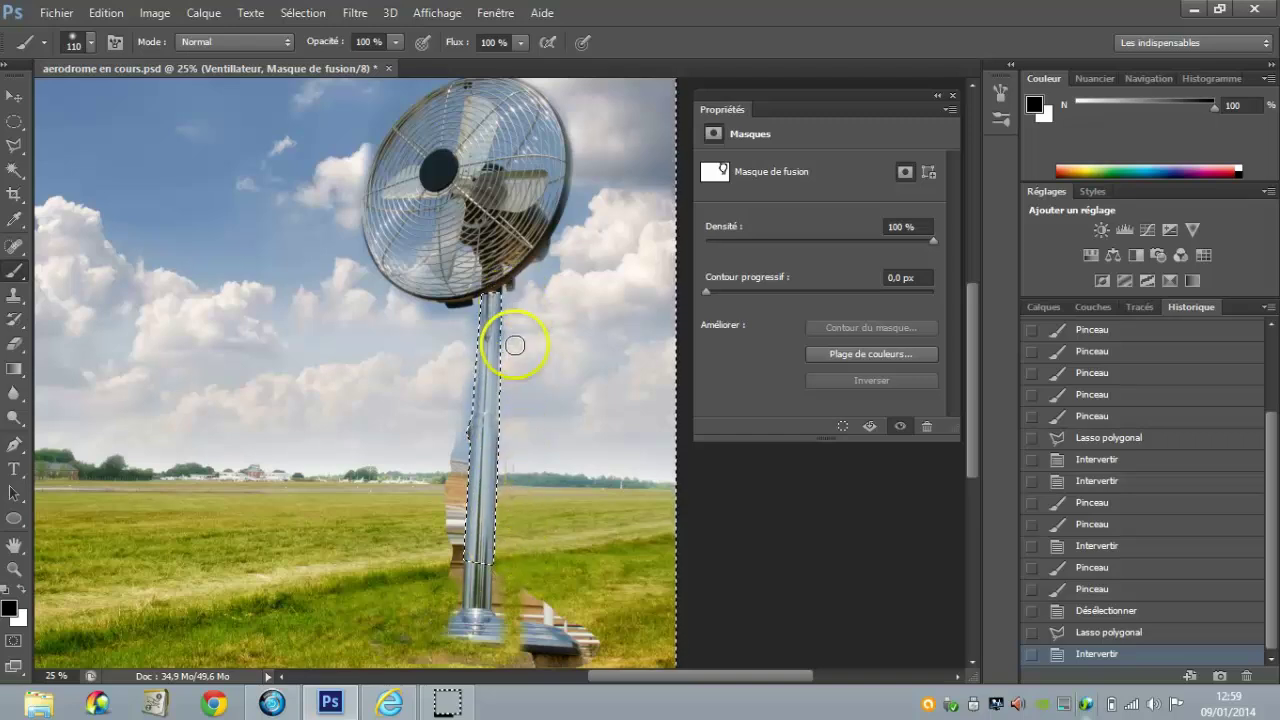
mouse_move(457, 580)
mouse_down()
mouse_move(449, 509)
mouse_move(466, 434)
mouse_up()
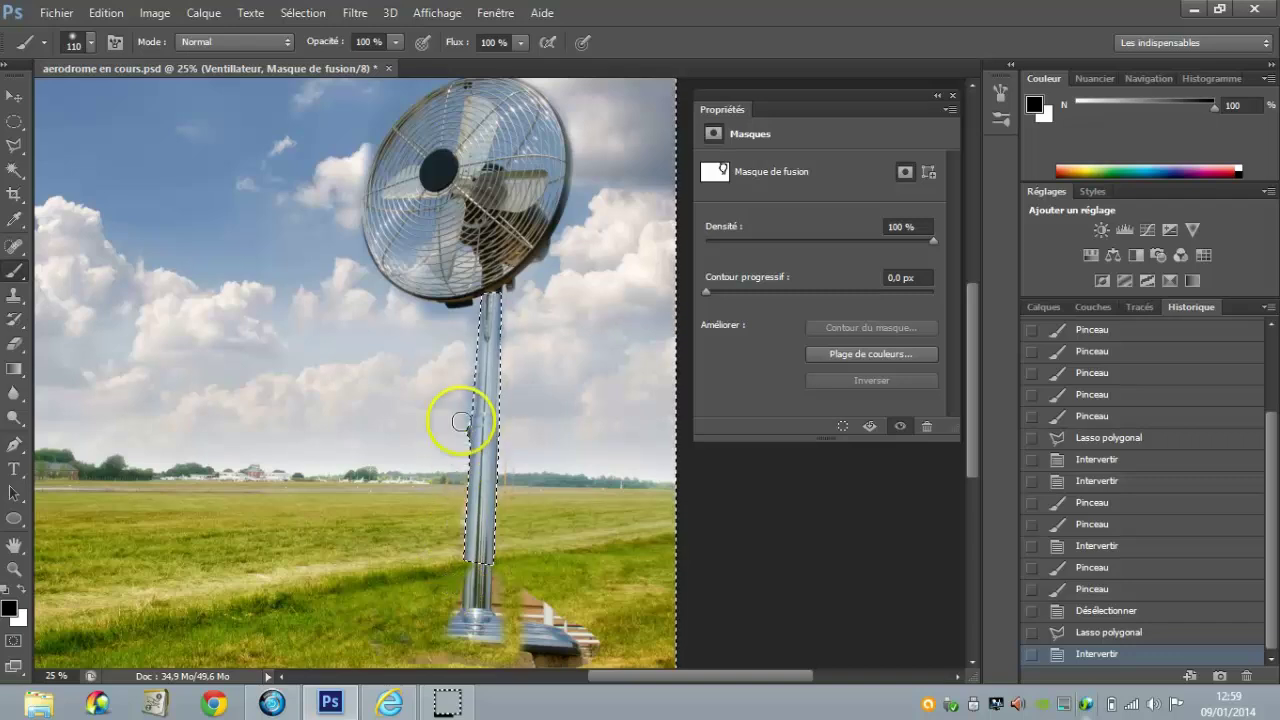
mouse_move(460, 591)
mouse_down()
mouse_move(434, 634)
mouse_move(494, 634)
mouse_move(466, 620)
mouse_move(609, 643)
mouse_move(509, 651)
mouse_move(603, 608)
mouse_move(569, 617)
mouse_move(526, 586)
mouse_up()
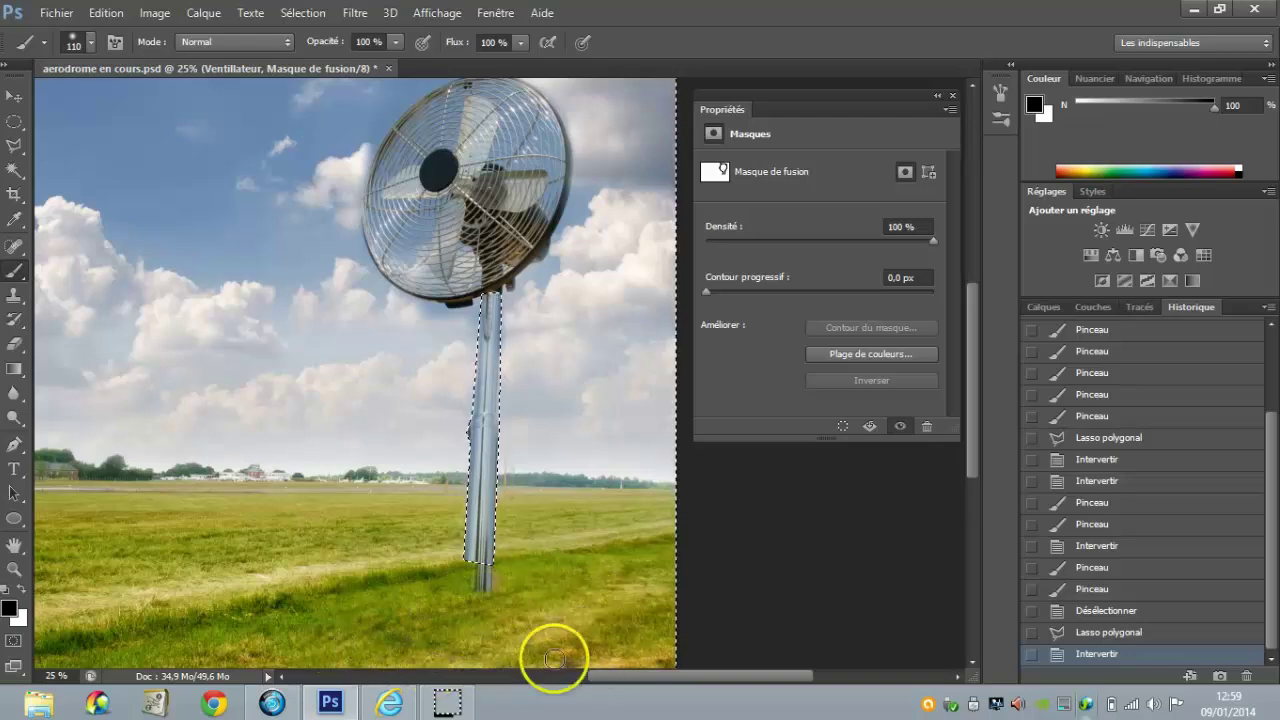
drag(481, 594, 555, 541)
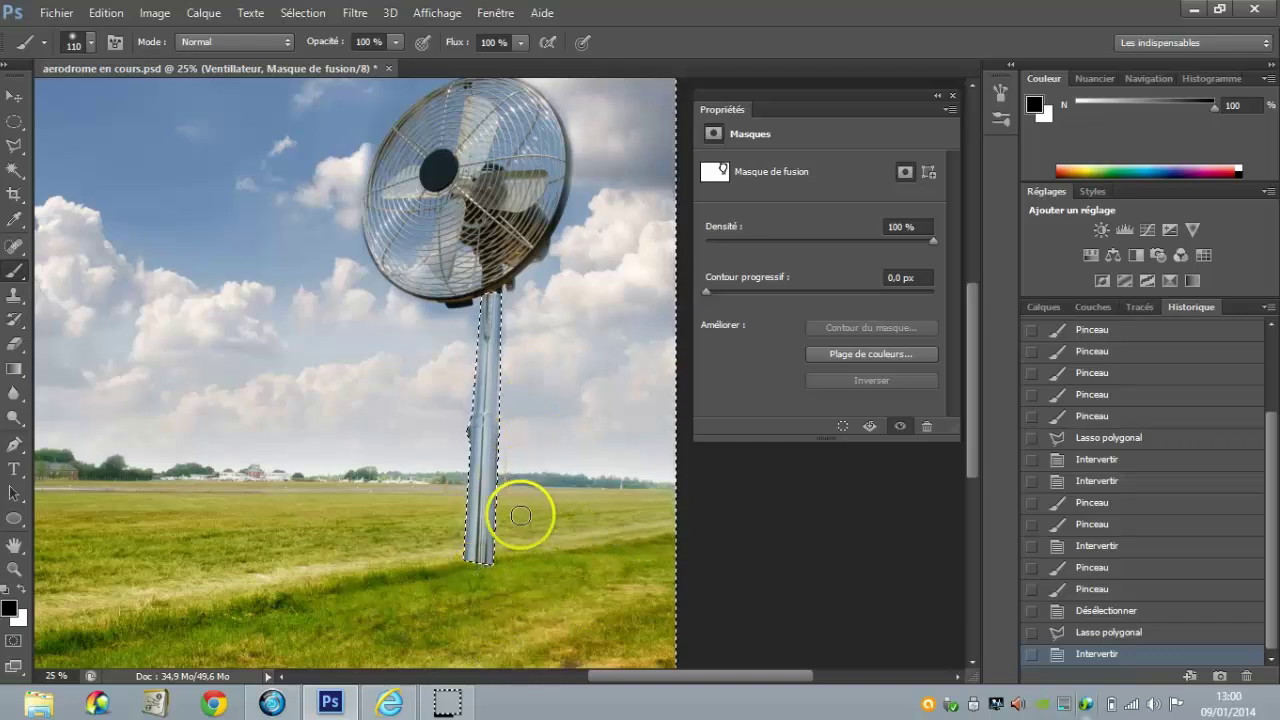
click(610, 603)
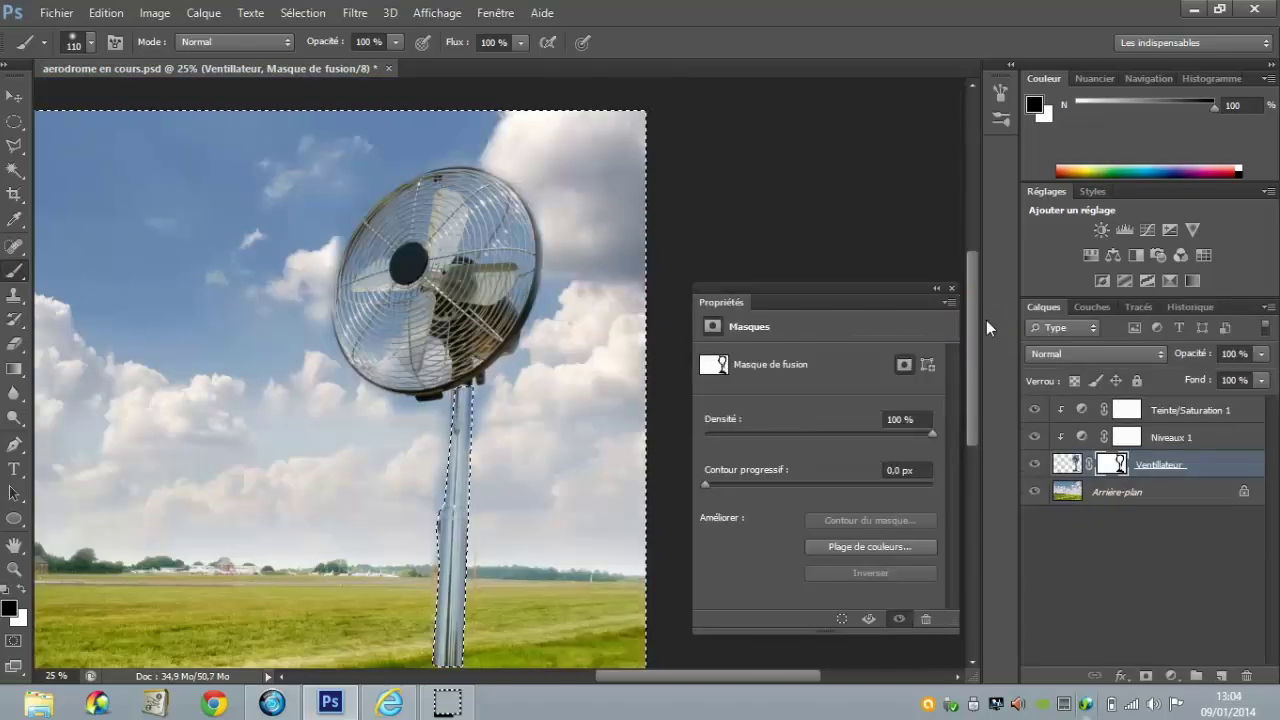
drag(820, 243, 588, 222)
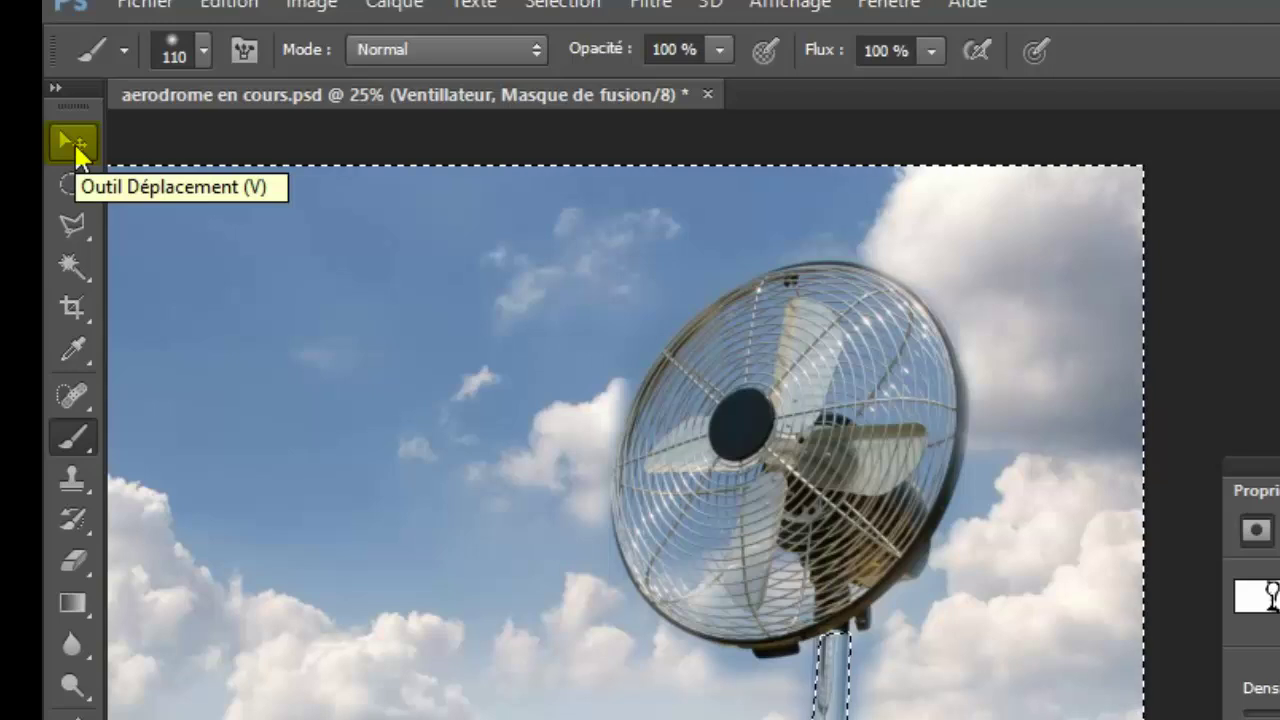
Step: Move the fan layer higher and turn on proportional scaling in Free Transform
click(74, 143)
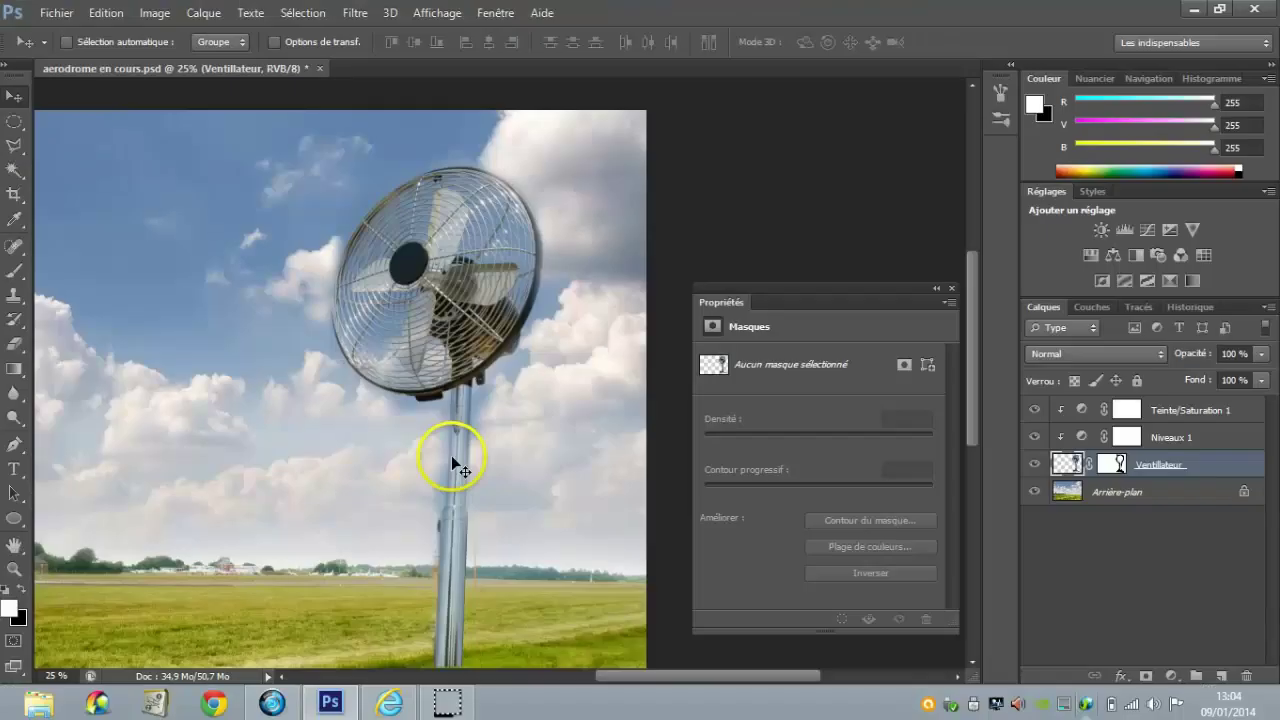
drag(451, 455, 451, 404)
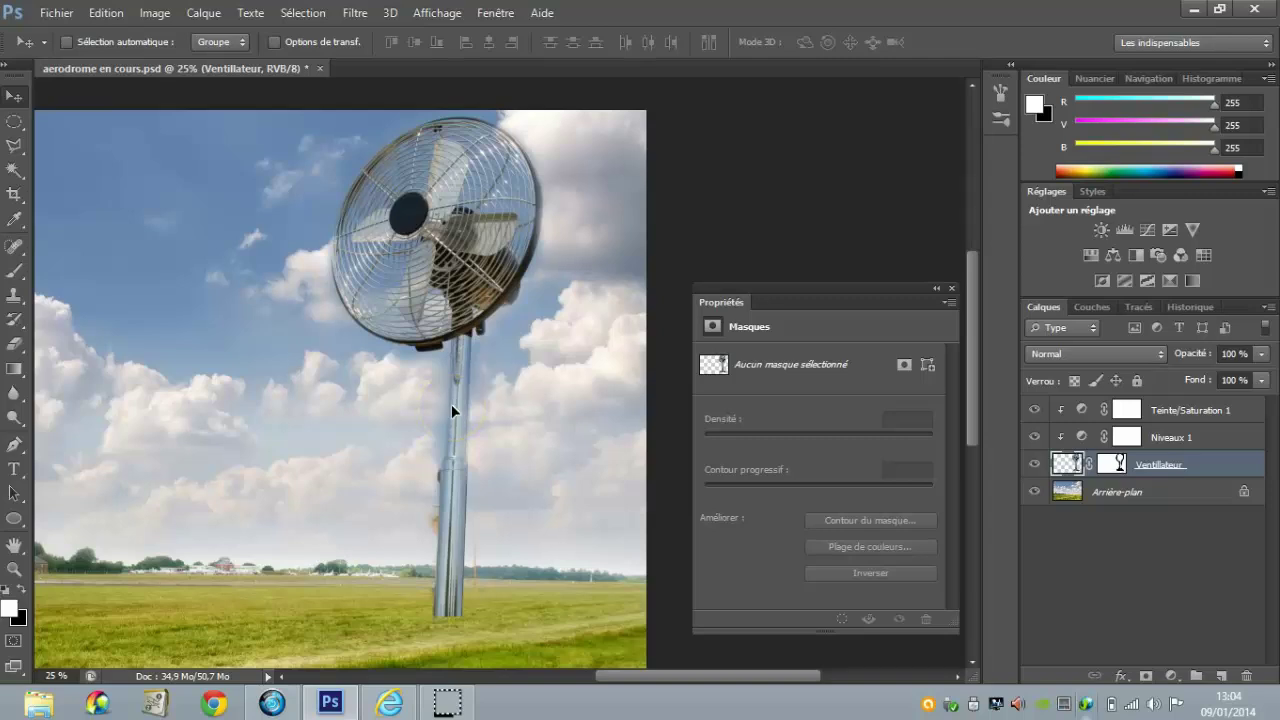
key(ctrl+t)
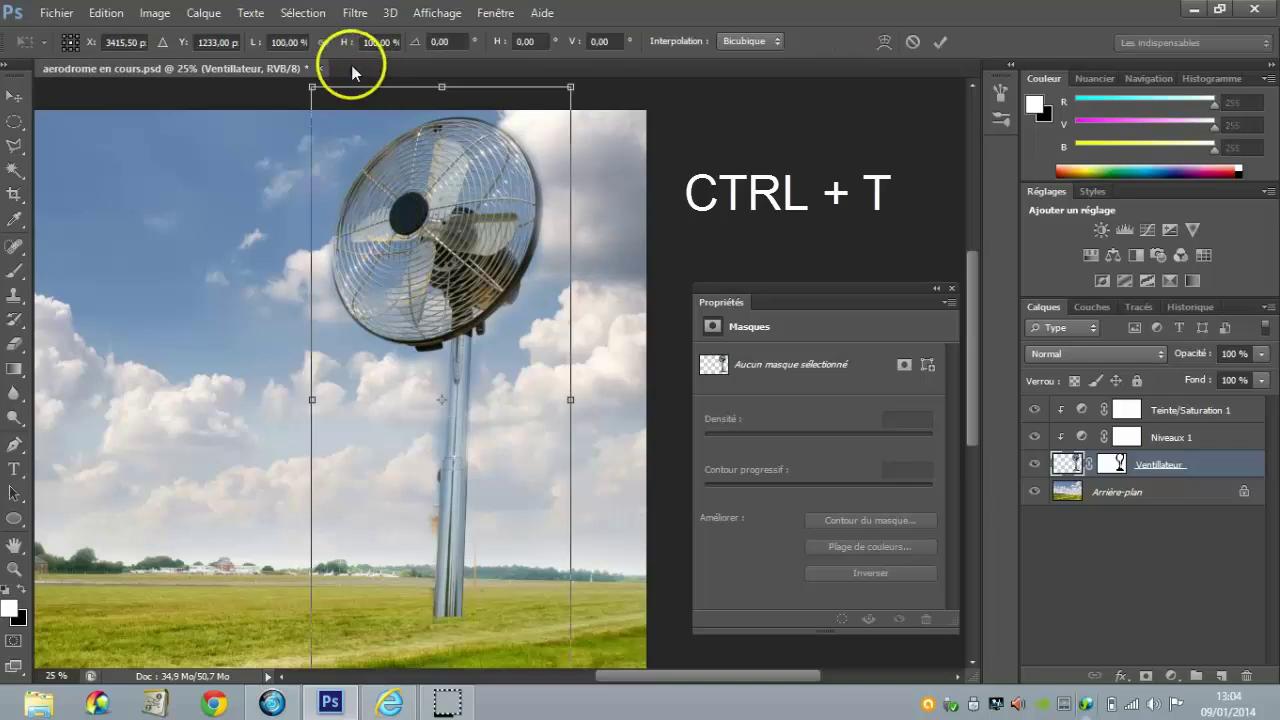
click(323, 43)
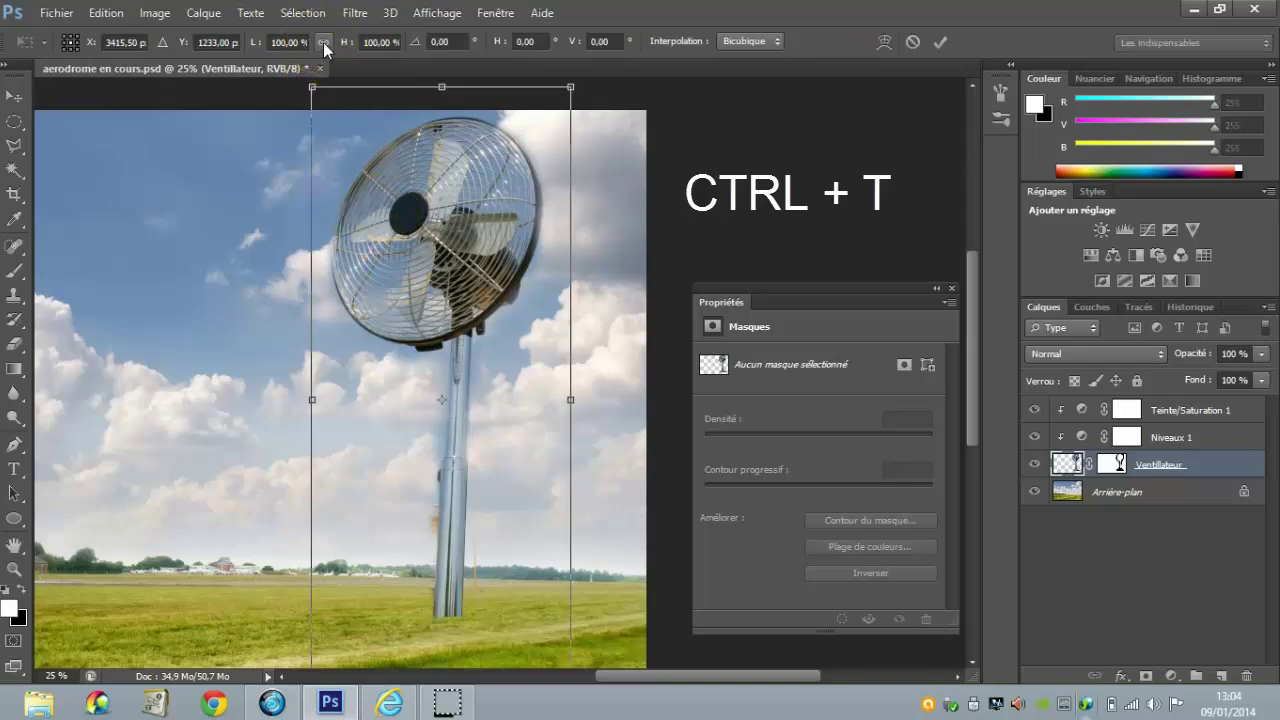
key(Return)
Step: Scale and reposition the fan with Free Transform, then commit it
key(ctrl+t)
drag(312, 87, 313, 90)
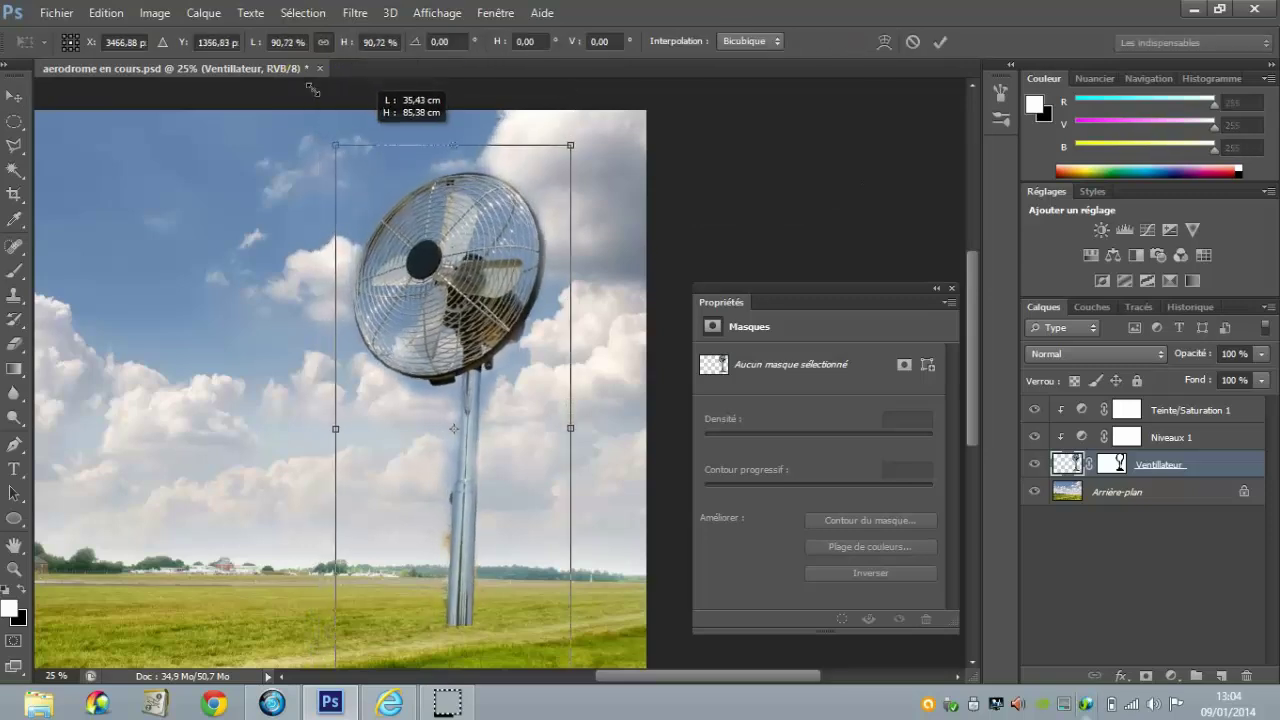
mouse_move(434, 364)
mouse_down()
mouse_move(435, 308)
mouse_move(446, 330)
mouse_up()
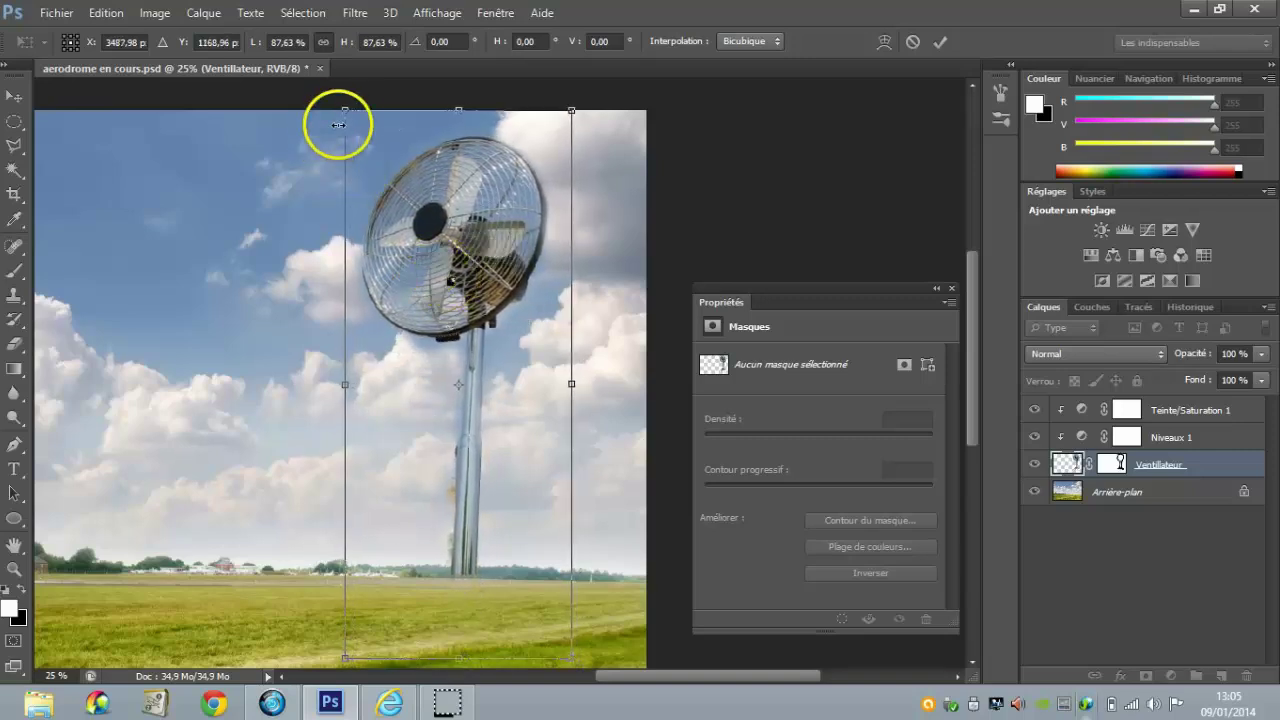
drag(345, 109, 357, 137)
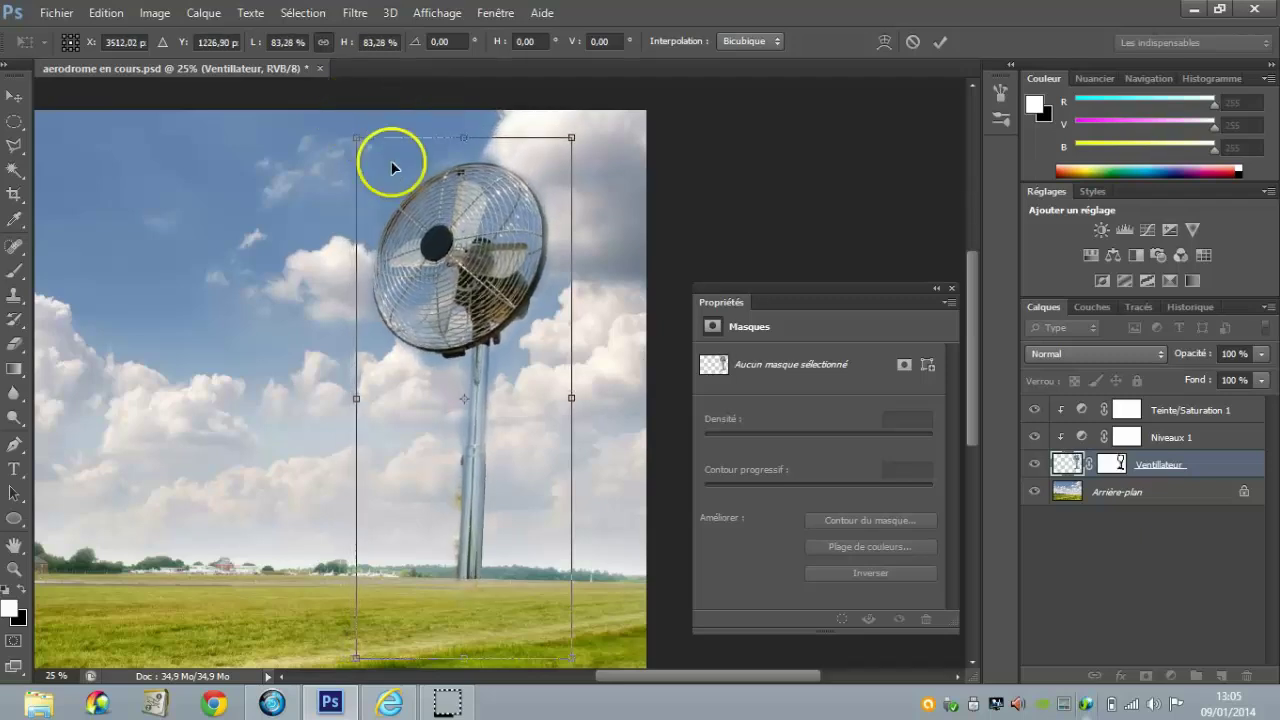
mouse_move(409, 243)
mouse_down()
mouse_move(393, 221)
mouse_move(380, 240)
mouse_move(381, 229)
mouse_up()
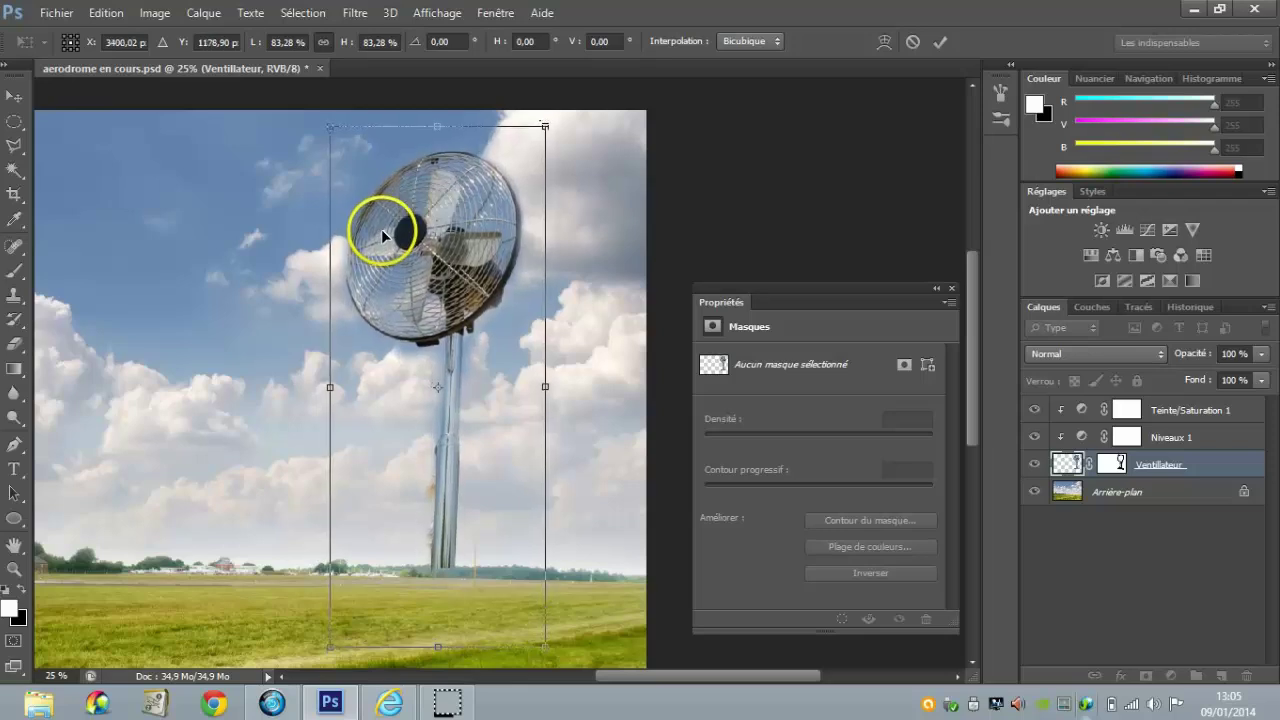
drag(330, 126, 310, 100)
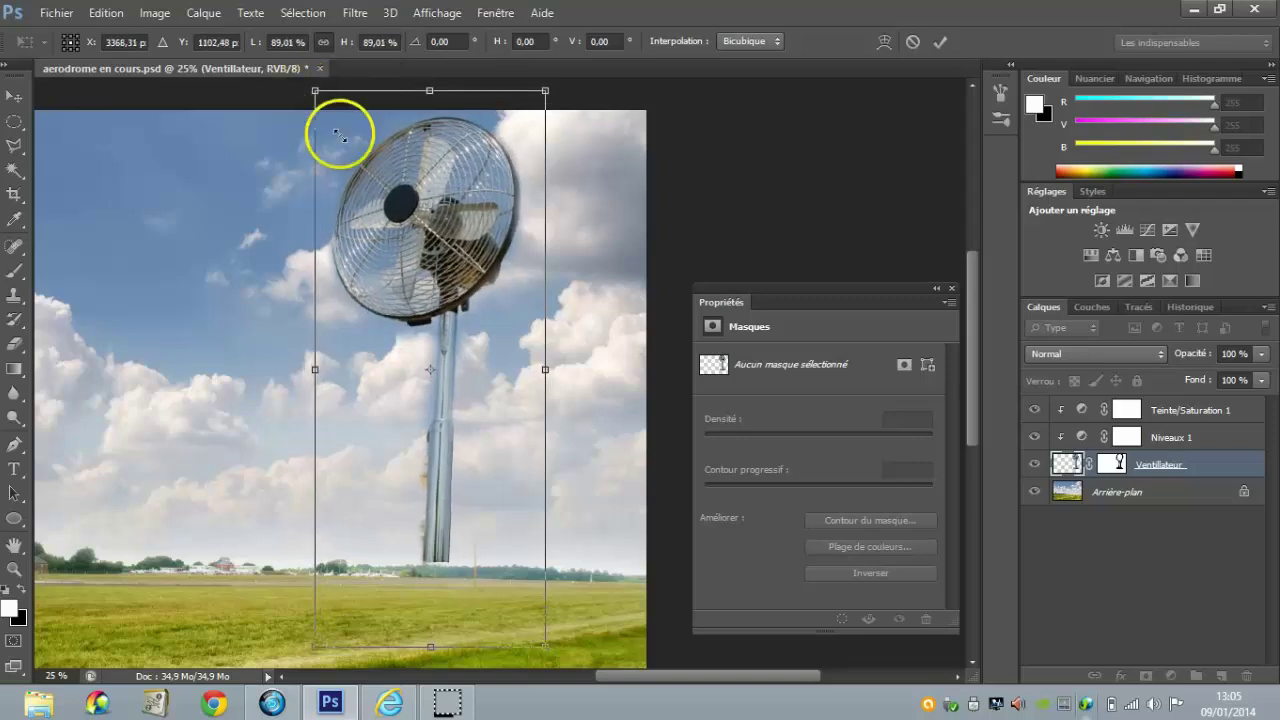
drag(407, 274, 410, 282)
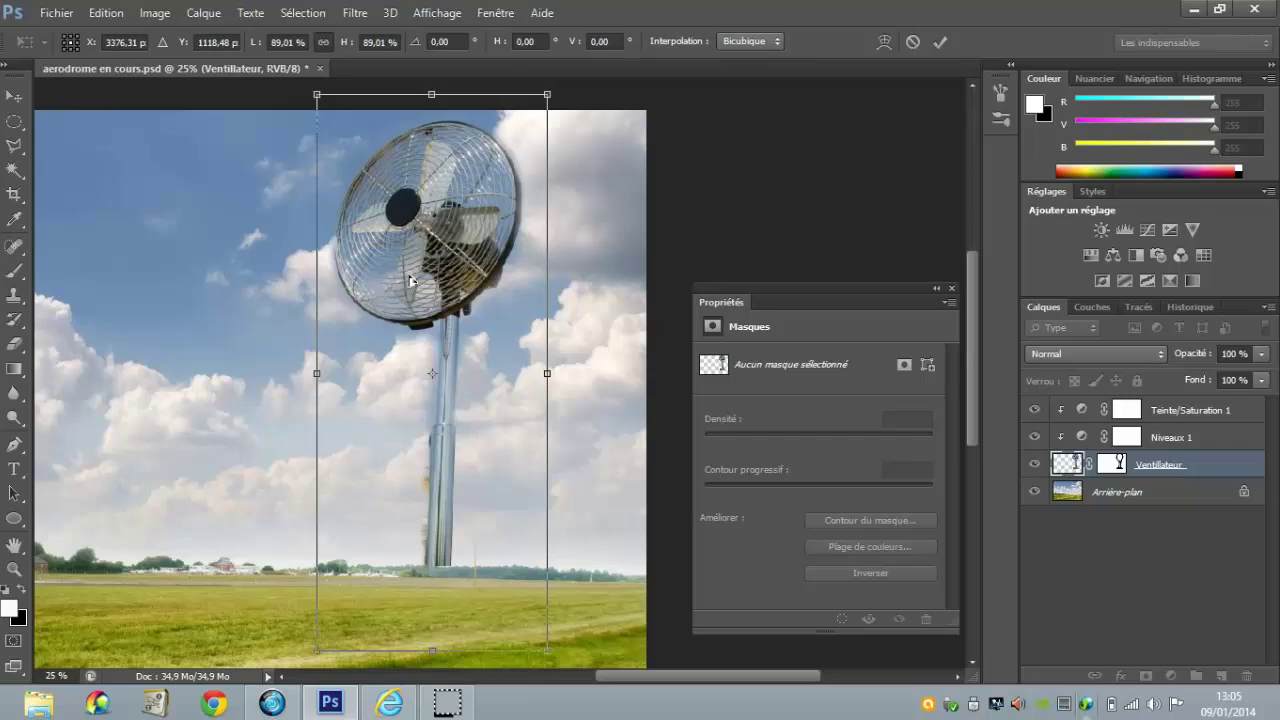
key(Return)
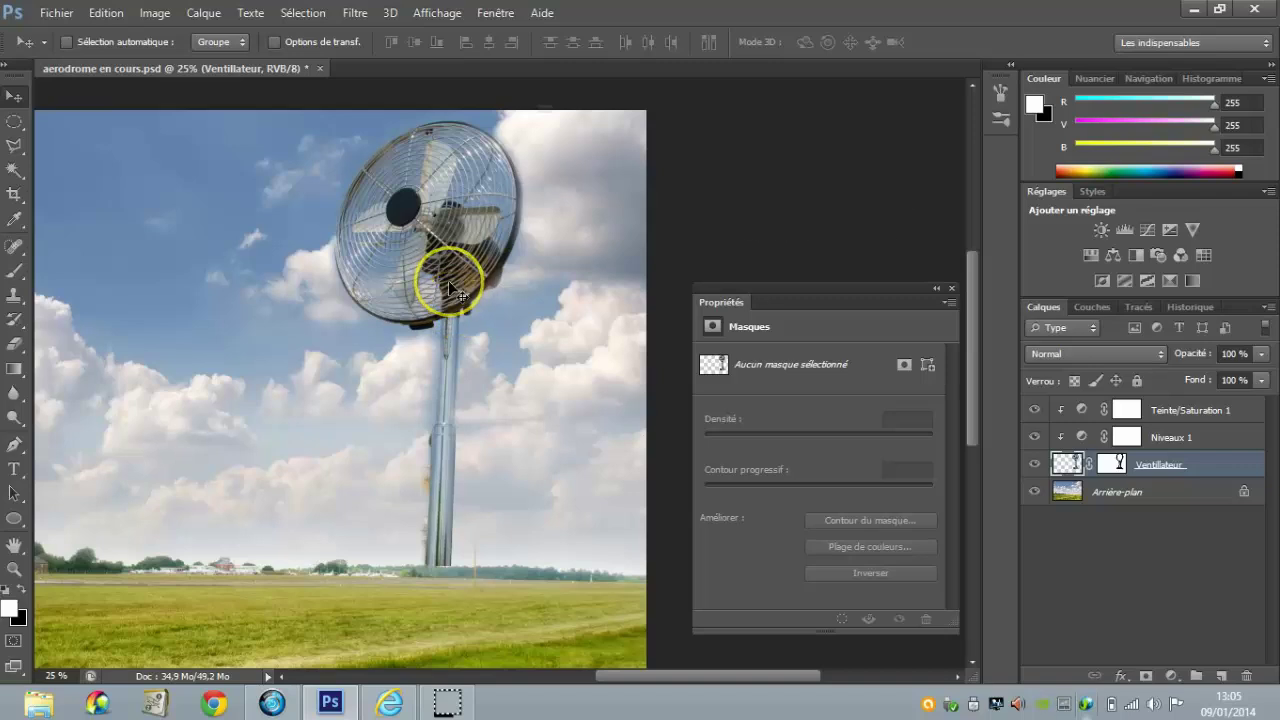
Step: Nudge the fan slightly lower and scale it up a little more
drag(449, 284, 447, 288)
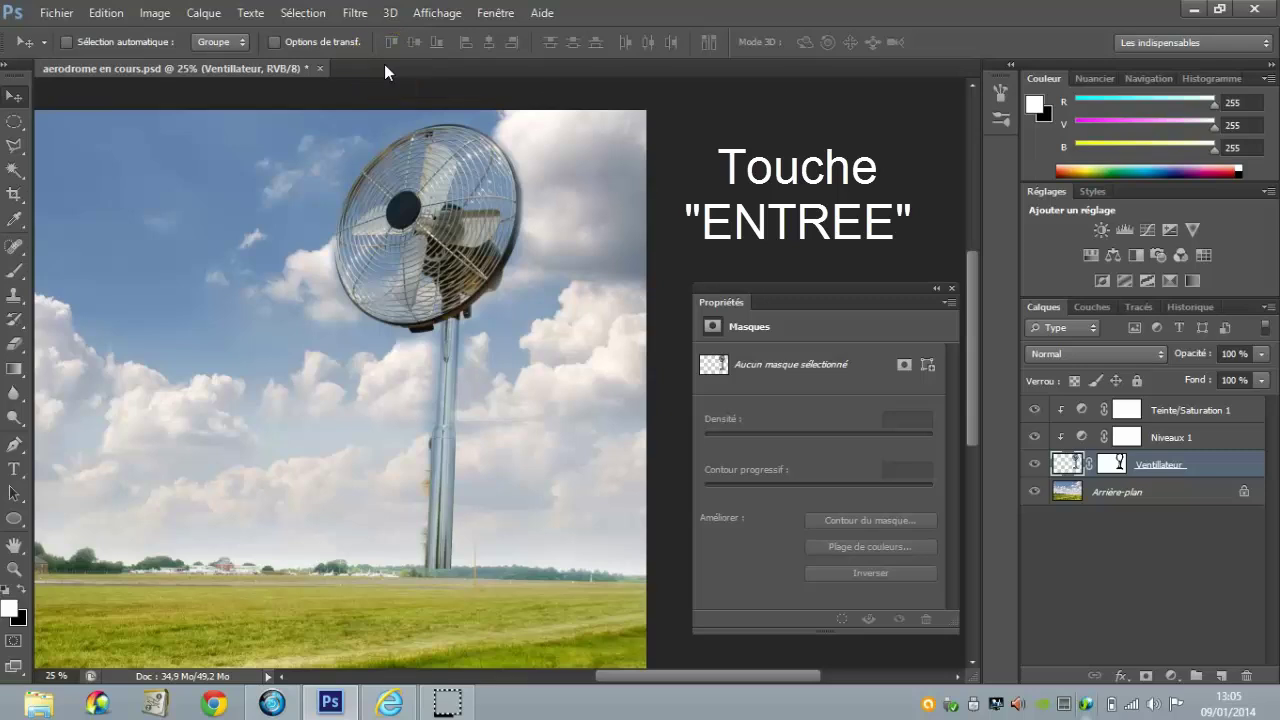
key(ctrl+t)
drag(313, 95, 315, 86)
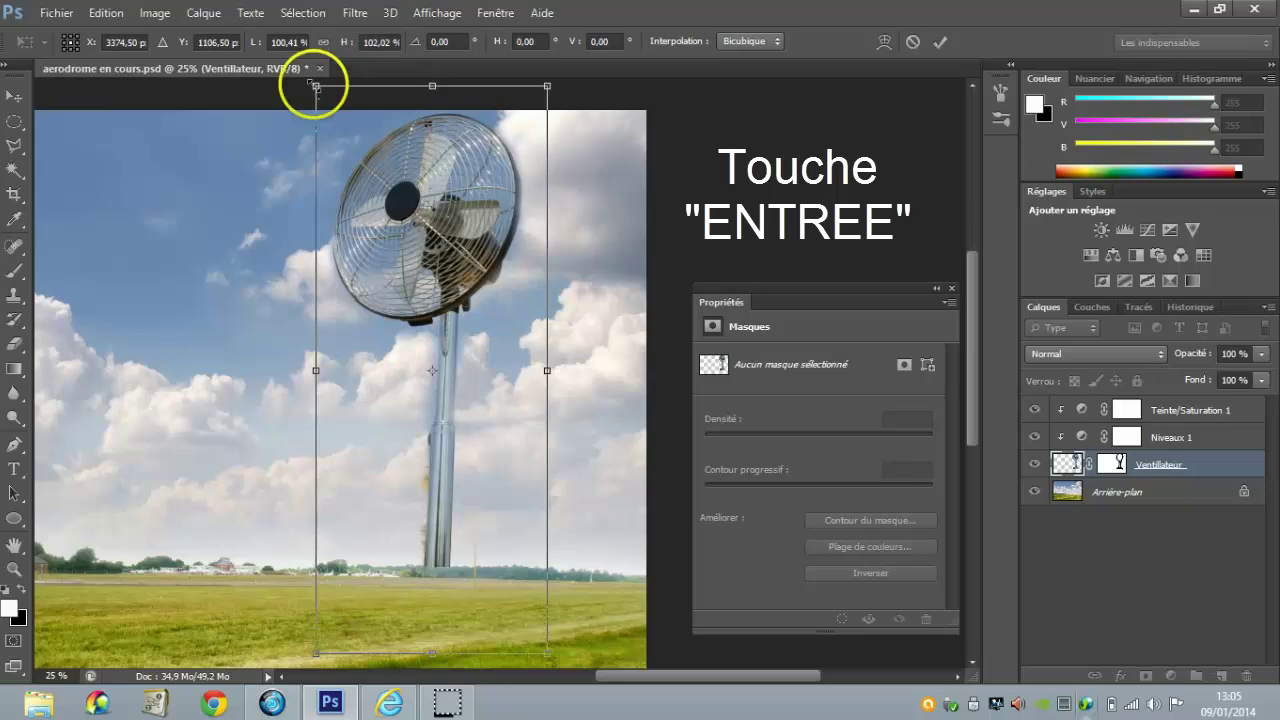
key(Return)
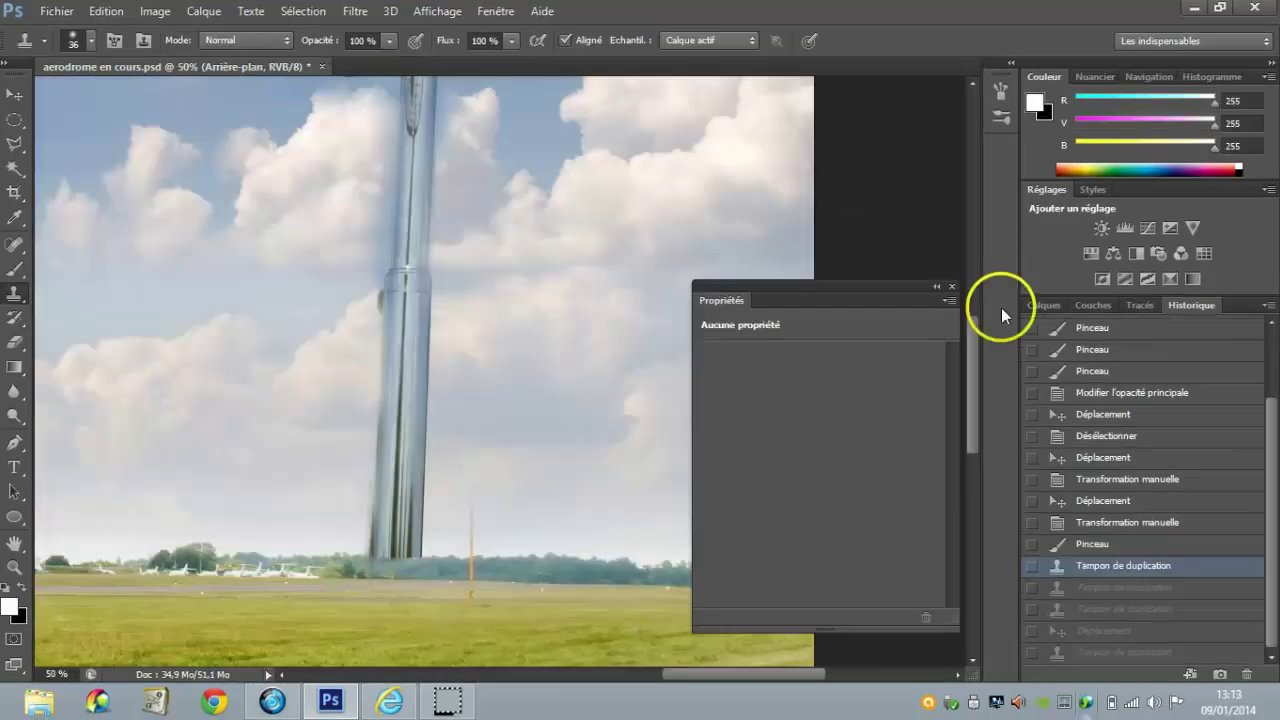
Step: Select the Clone Stamp tool with a 40 px brush, with the Layers panel showing
click(1040, 305)
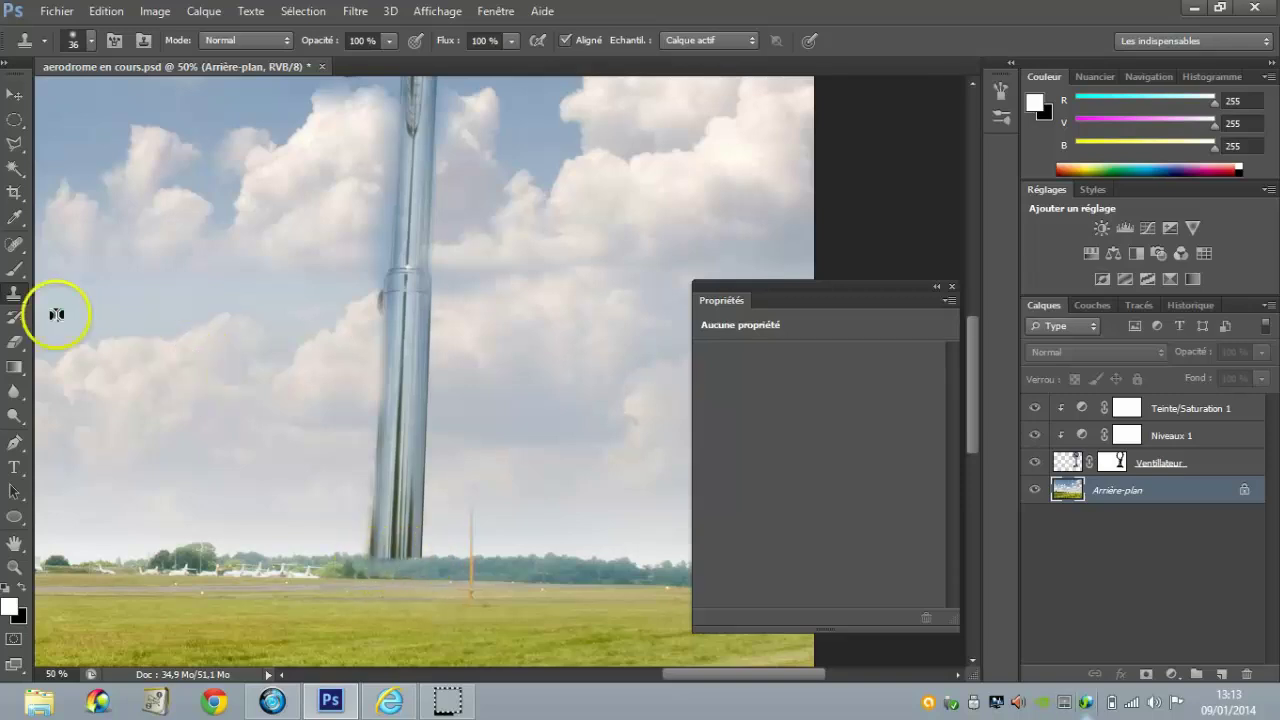
right_click(20, 298)
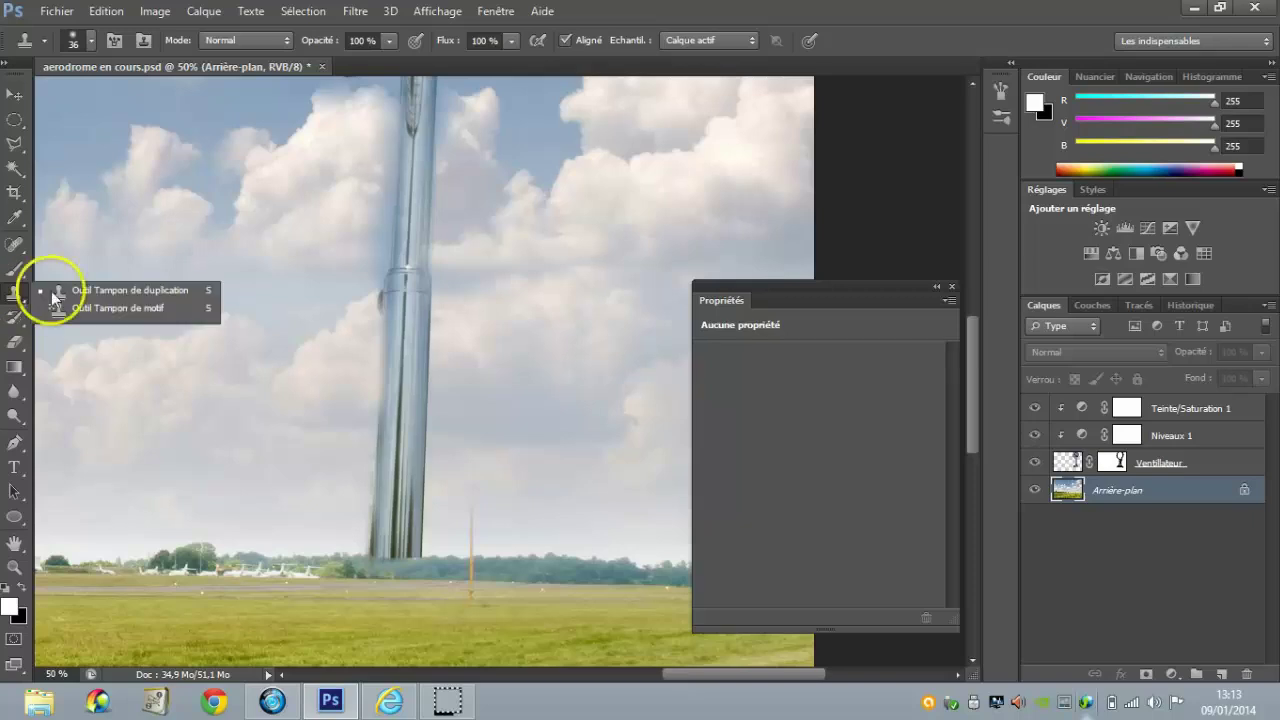
click(97, 291)
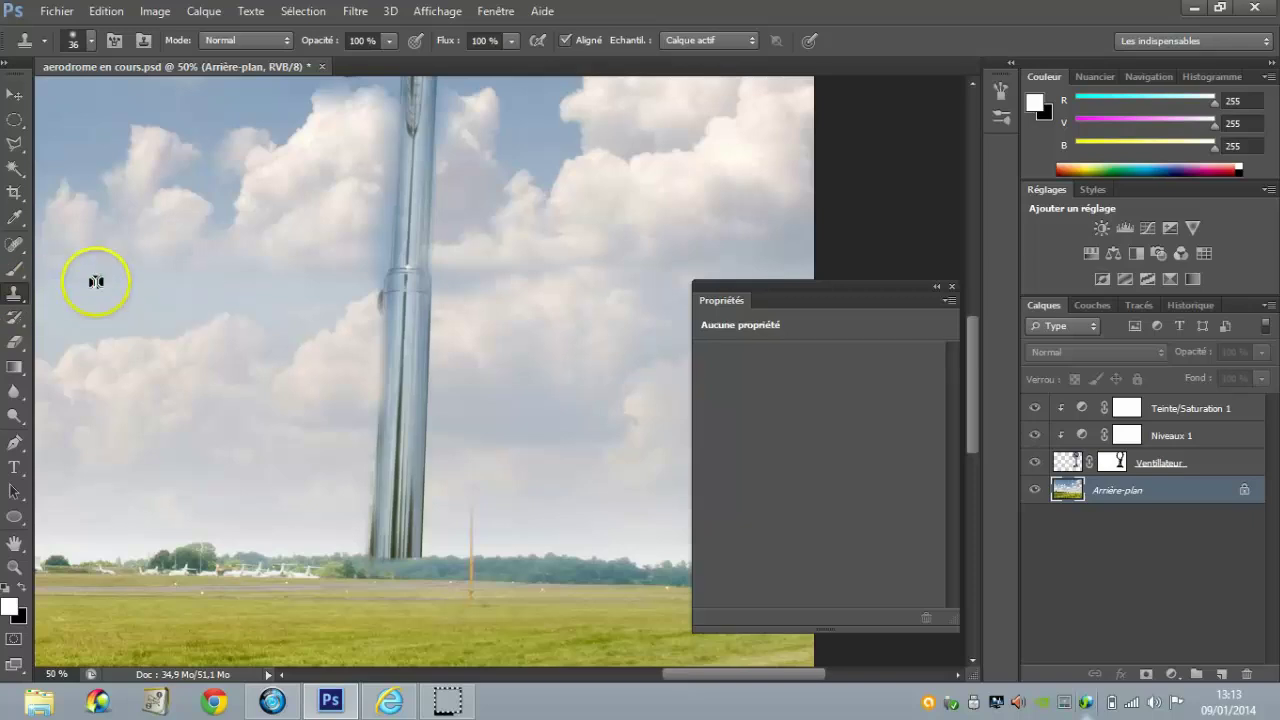
click(95, 42)
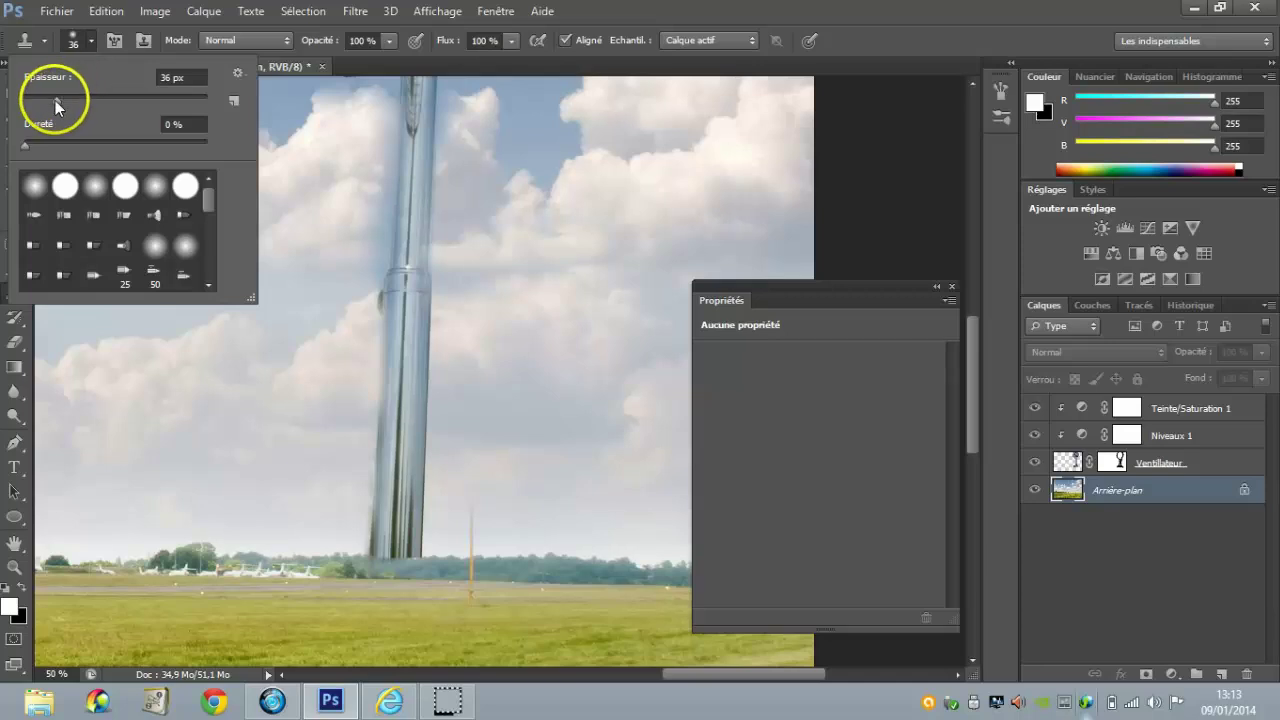
double_click(168, 77)
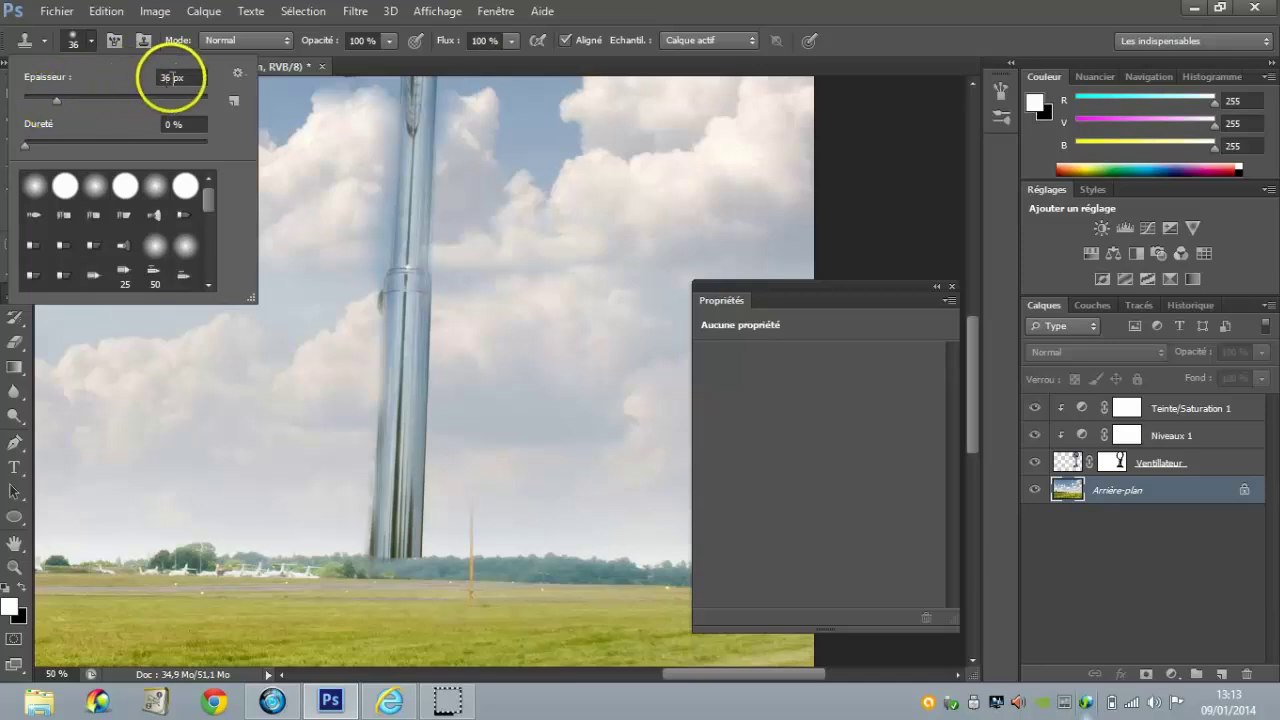
text(40)
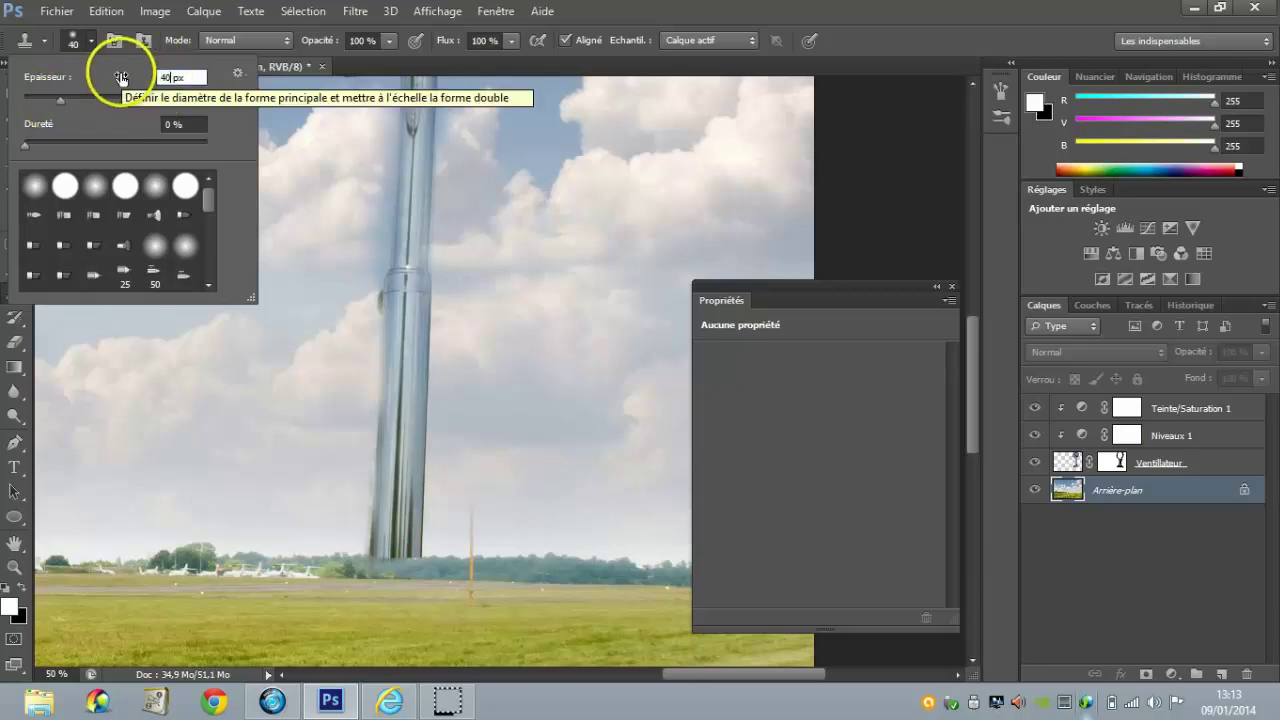
key(Return)
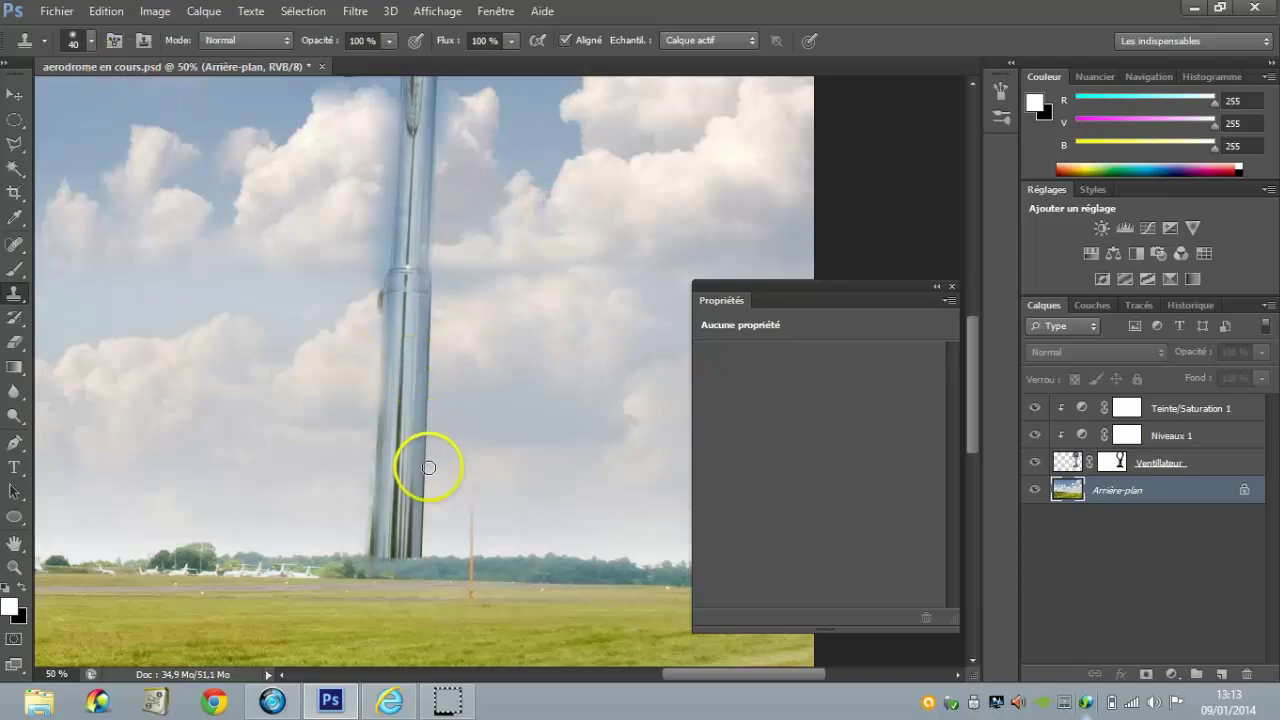
Step: Sample the pole base and clone it down over the tree line on the Ventilateur layer
alt+click(421, 566)
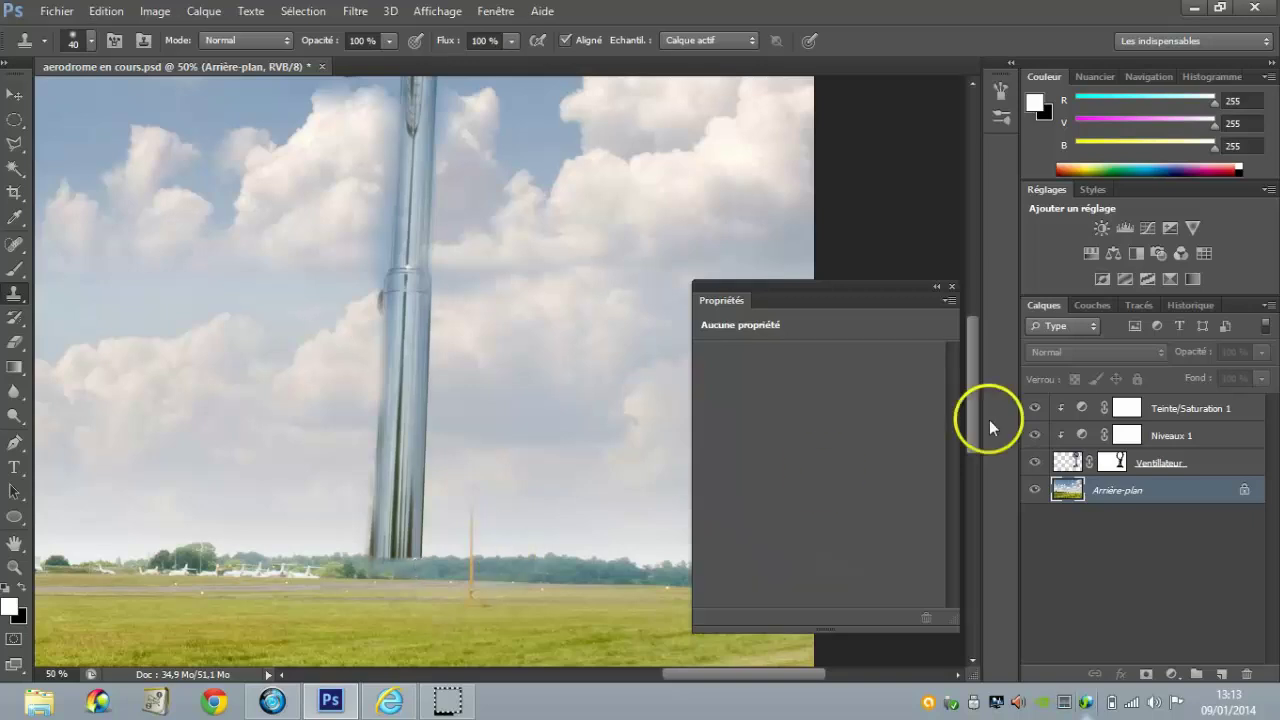
click(1066, 461)
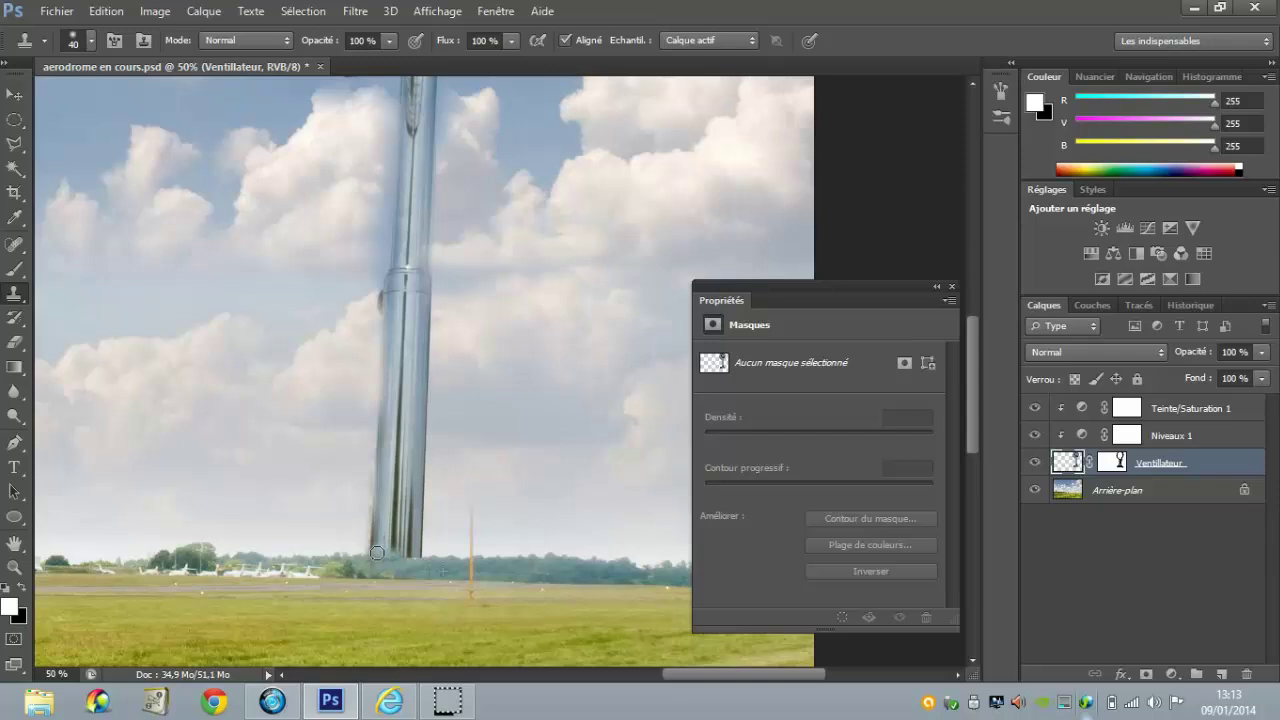
mouse_move(377, 552)
mouse_down()
mouse_move(423, 560)
mouse_move(365, 559)
mouse_move(424, 560)
mouse_move(420, 503)
mouse_move(458, 485)
mouse_up()
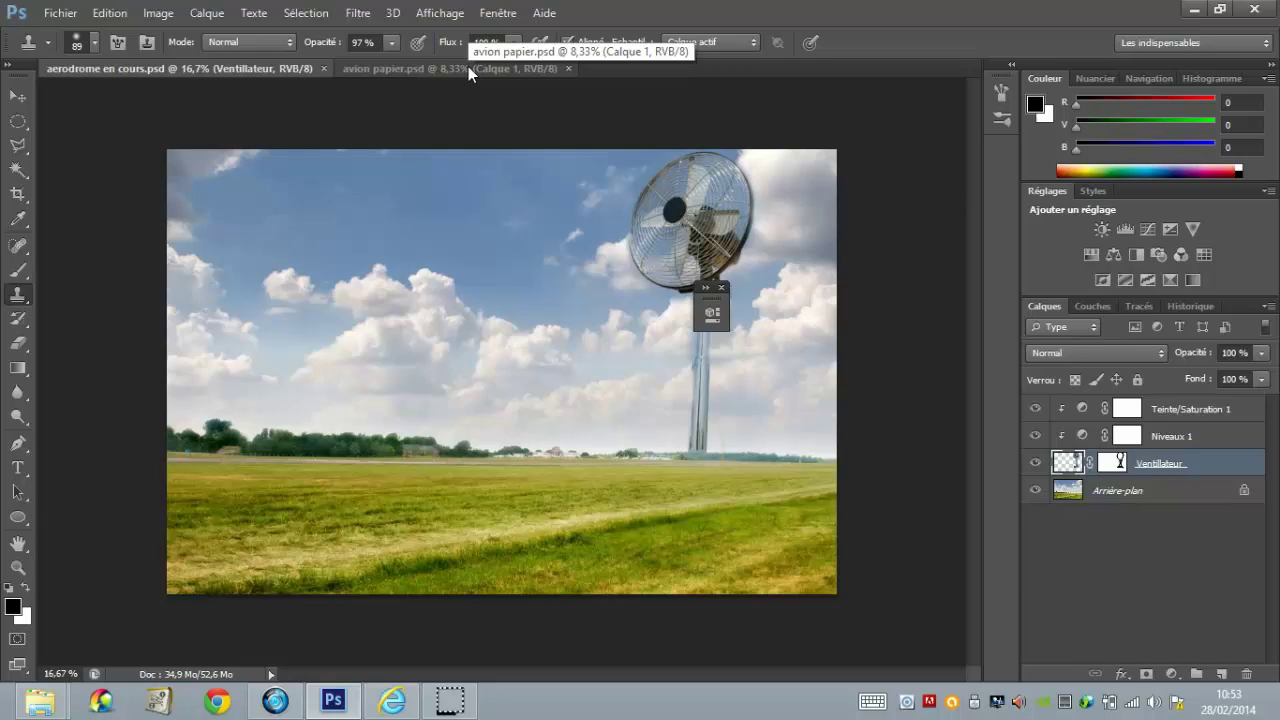
Step: Bring up the avion papier.psd document and zoom in on the paper plane
drag(449, 94, 400, 91)
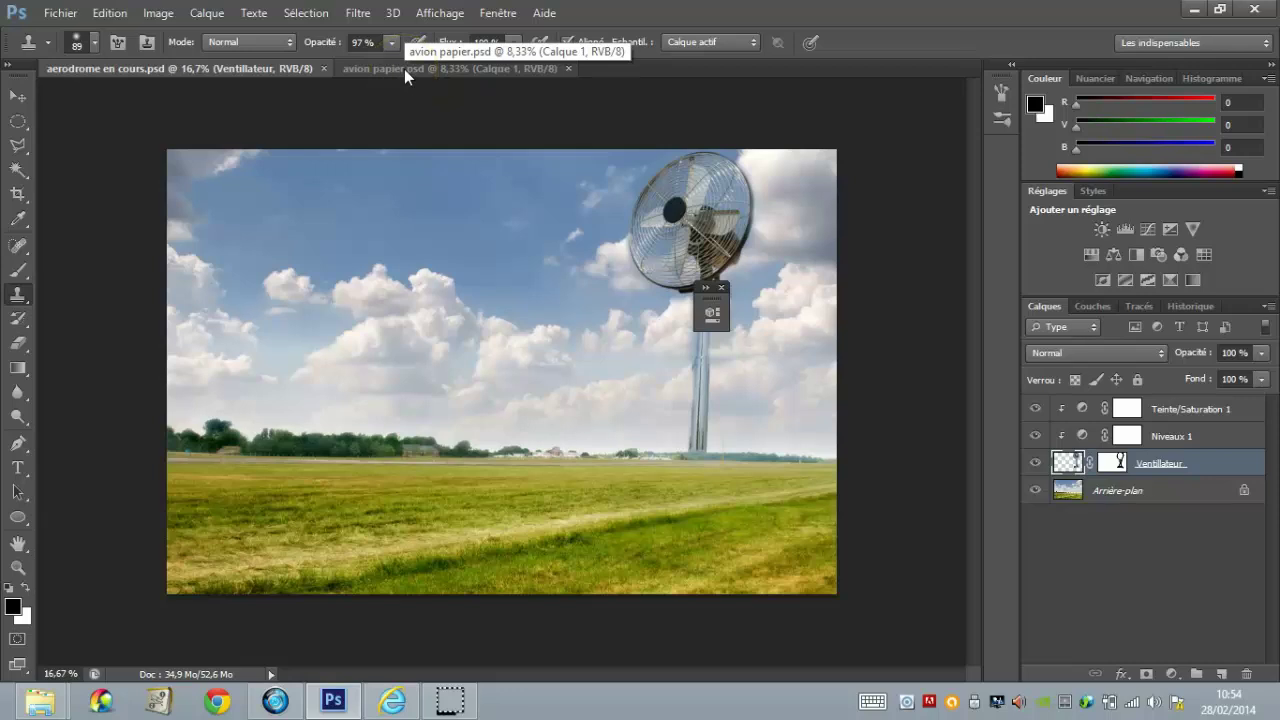
click(404, 69)
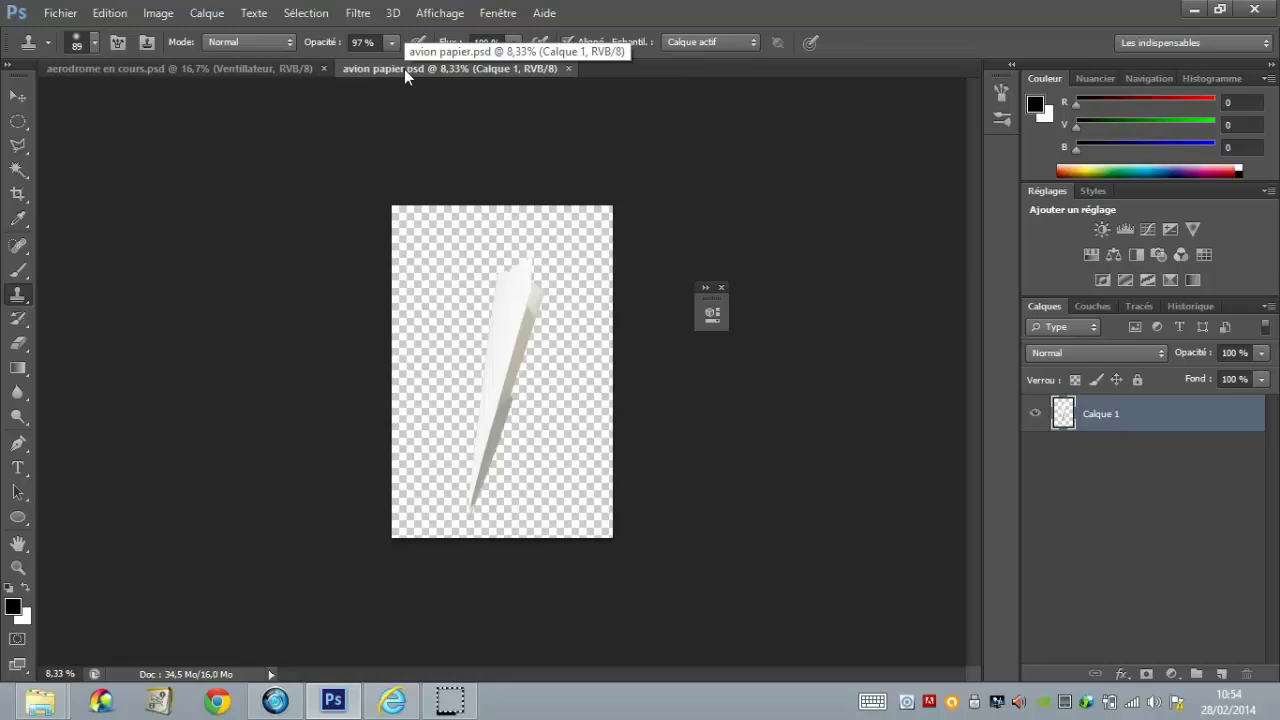
key(ctrl+plus)
key(ctrl+plus)
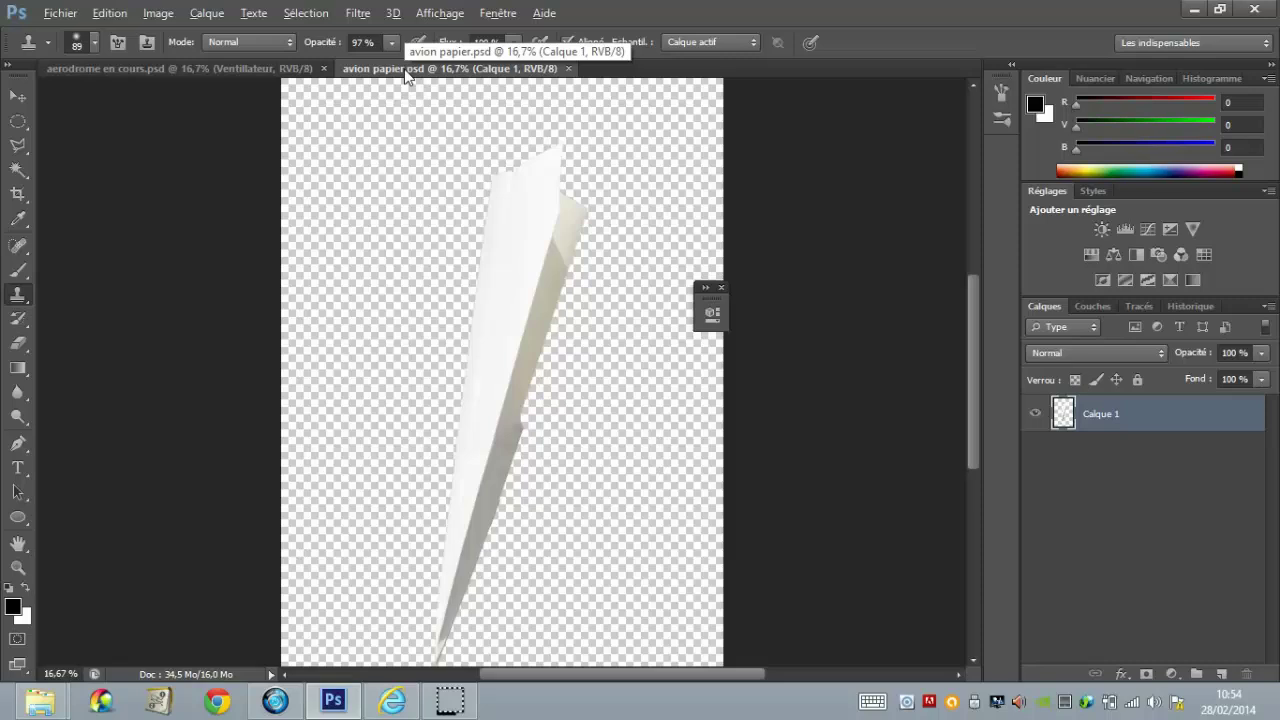
click(123, 152)
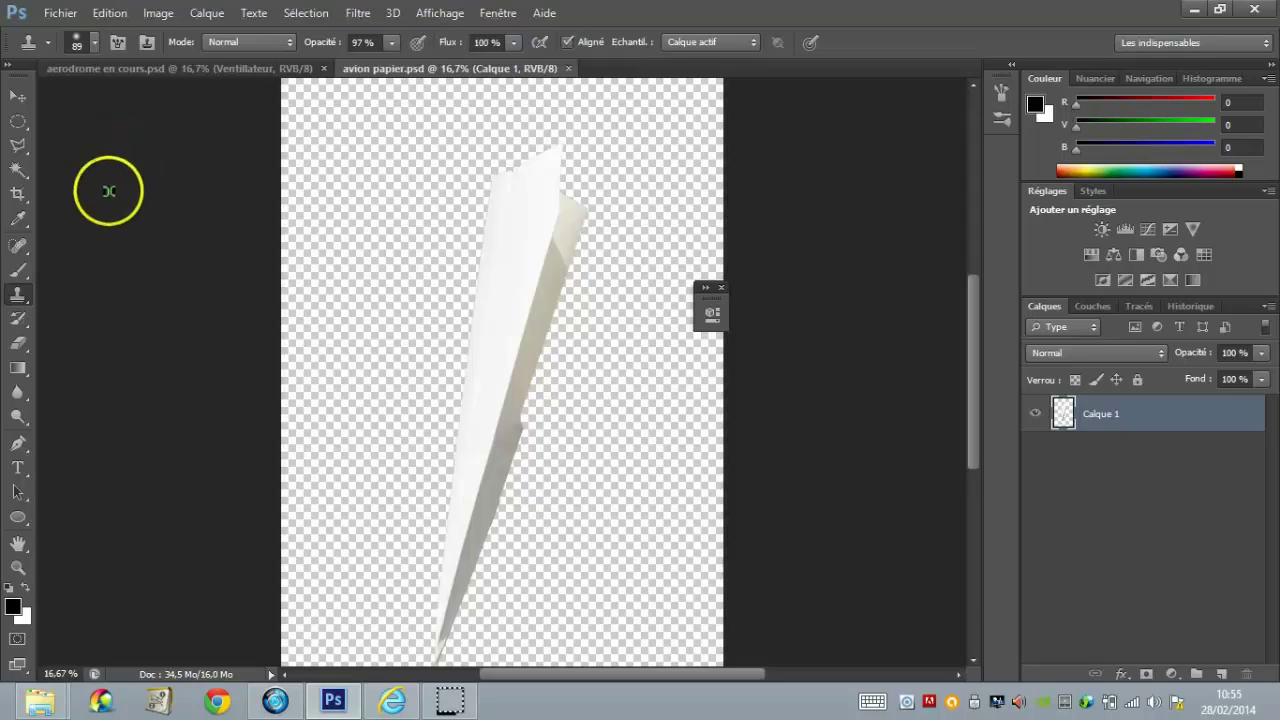
Step: Magic-wand the transparent background, then invert the selection so only the plane is selected
click(17, 171)
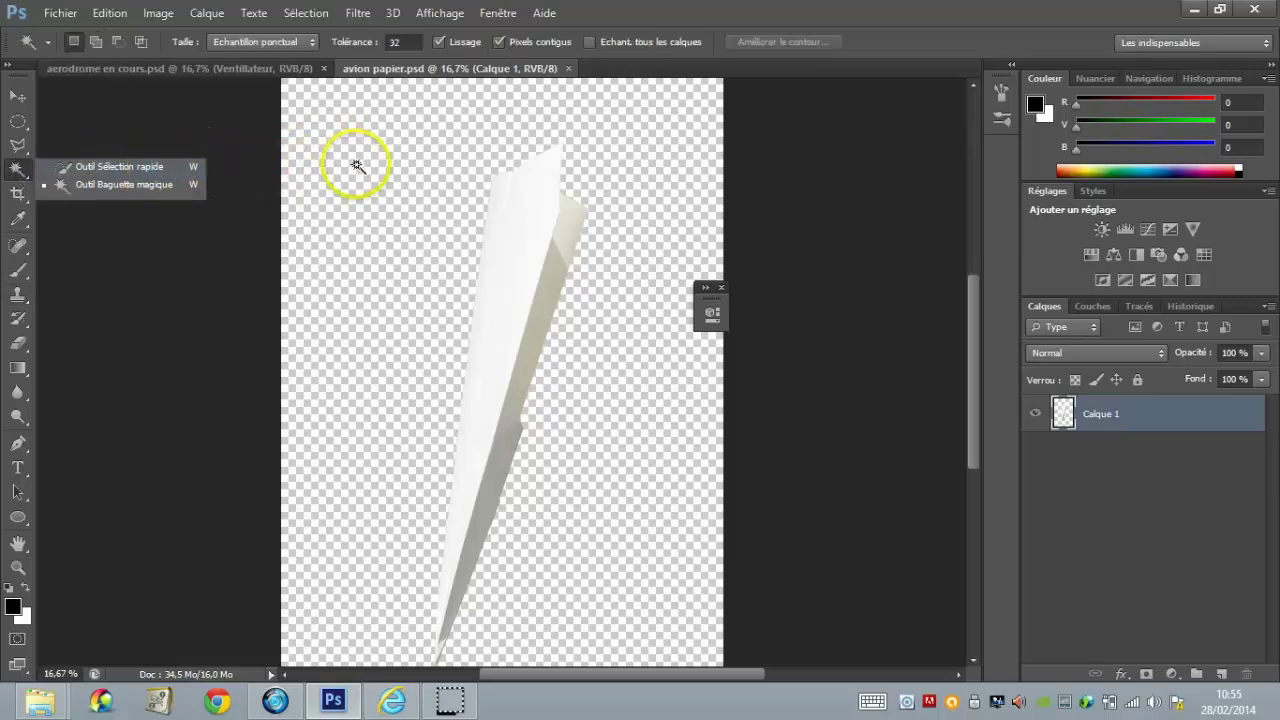
click(332, 232)
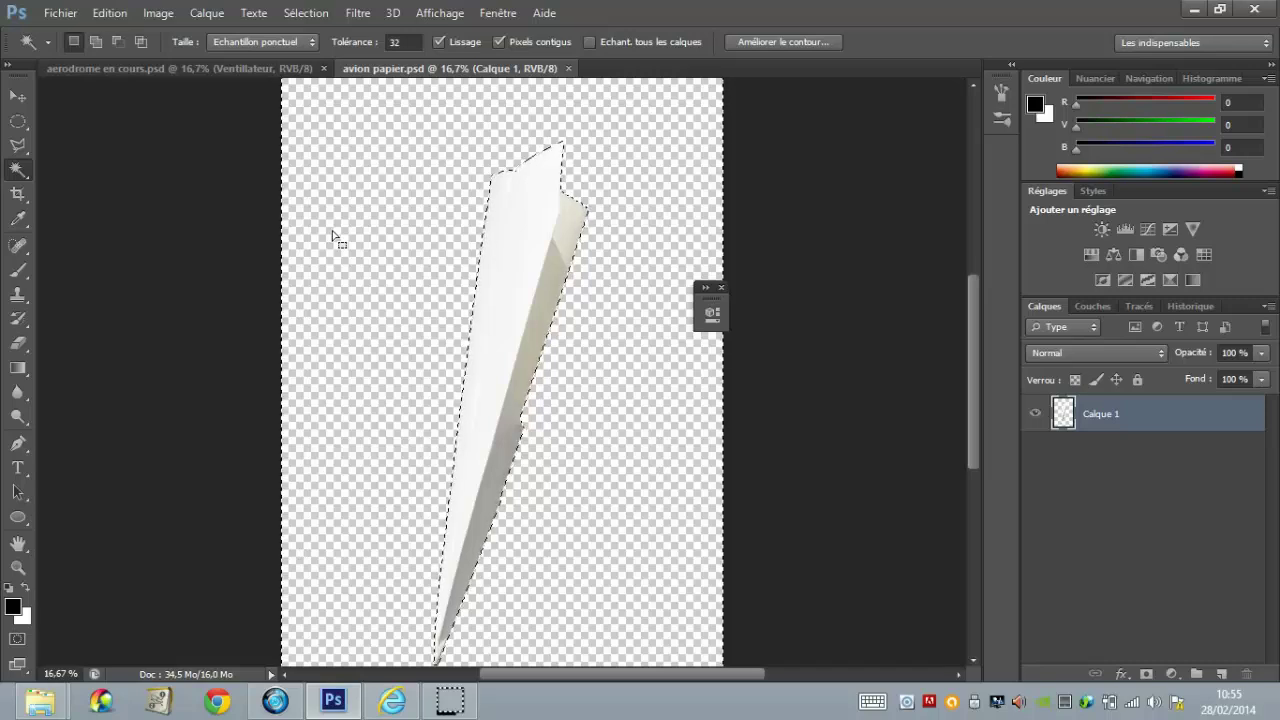
key(ctrl+shift+i)
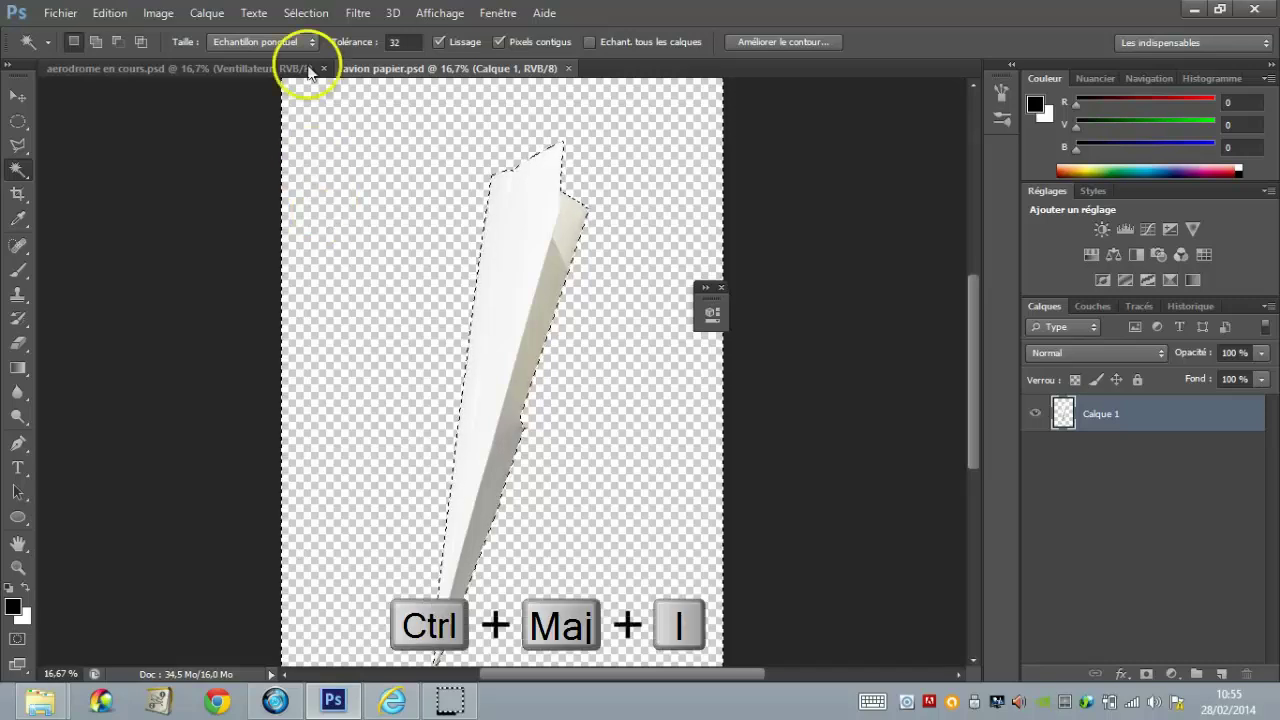
click(305, 14)
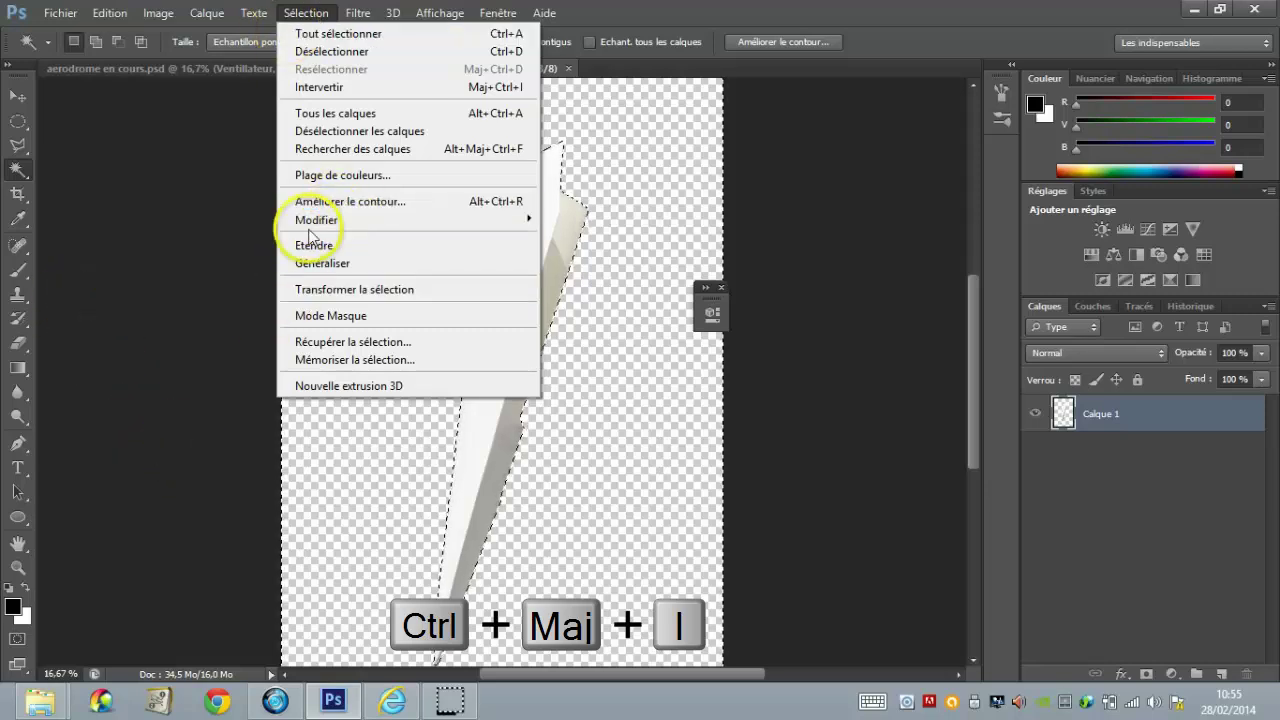
click(373, 89)
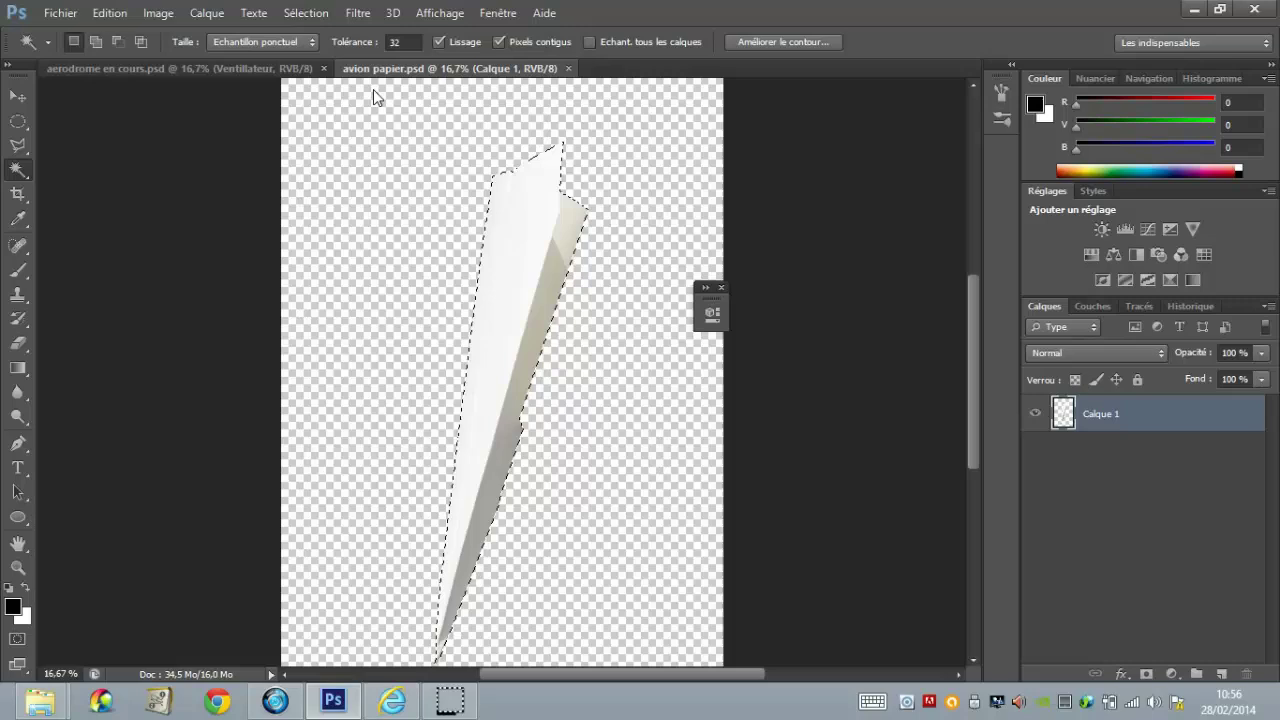
Step: With the Move tool, make Arrière-plan the active layer in aerodrome en cours.psd
click(20, 100)
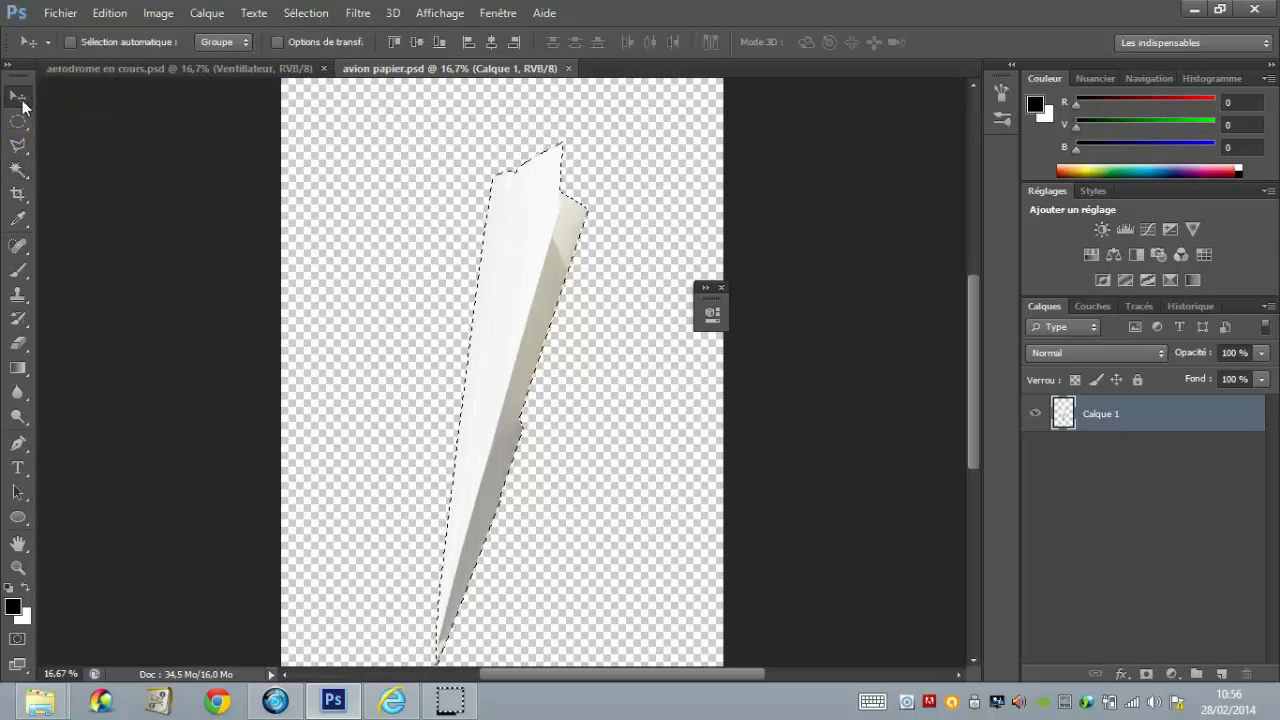
click(108, 68)
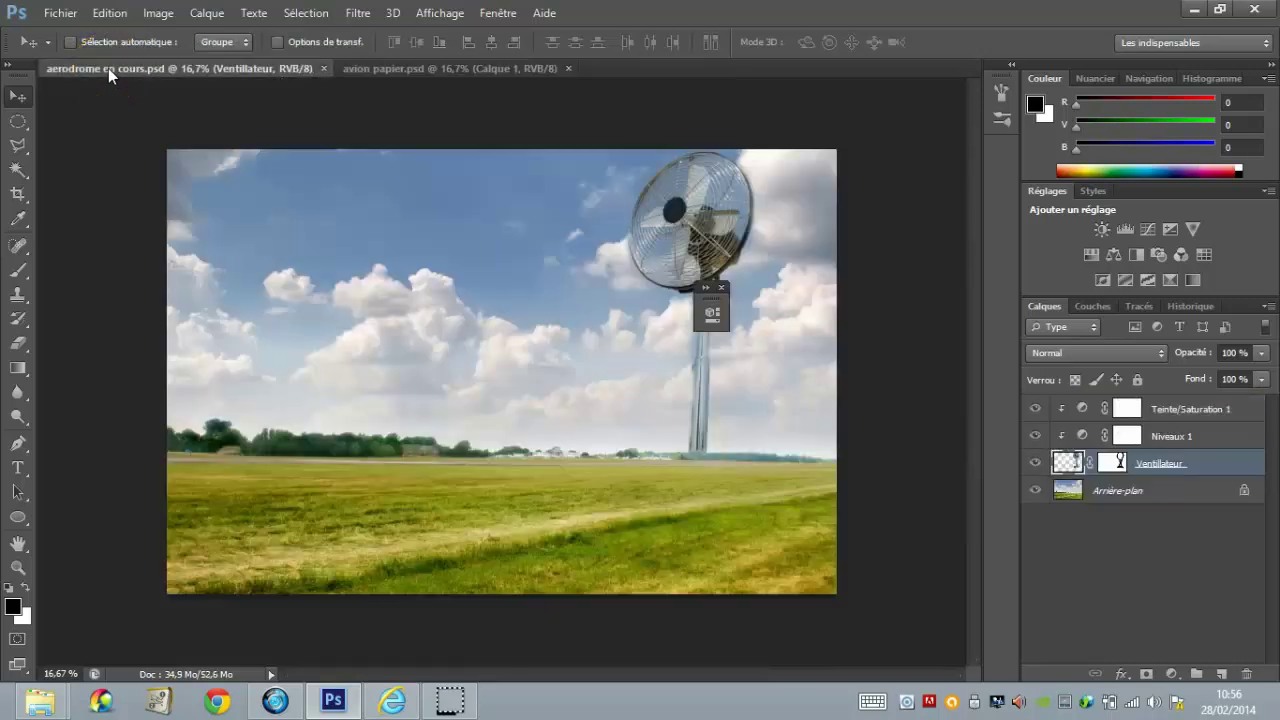
click(512, 320)
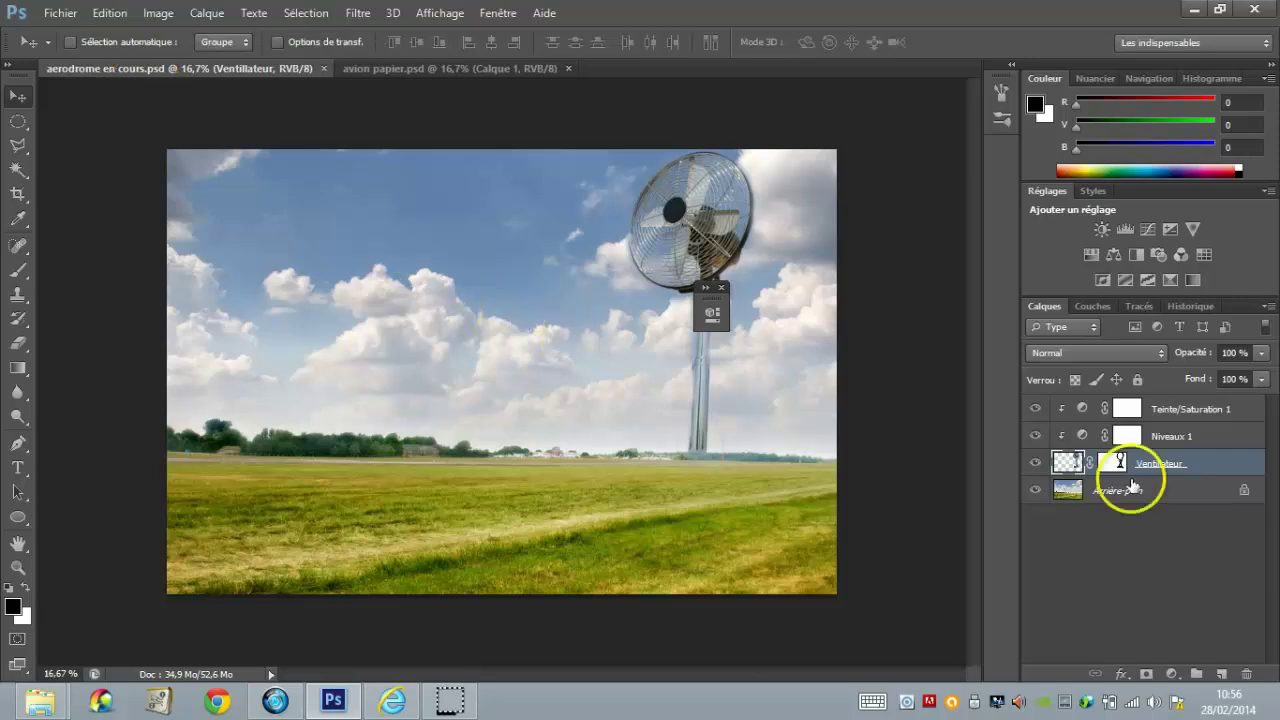
click(1118, 493)
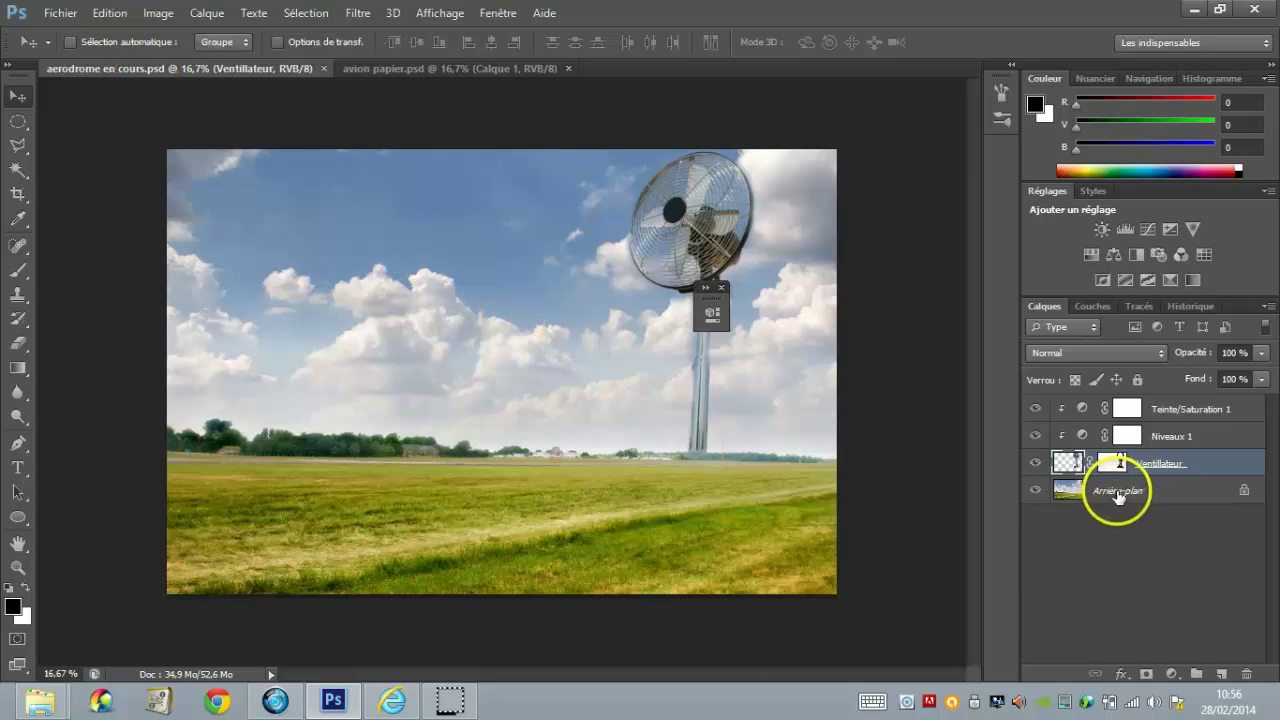
Step: Drag the selected paper plane from avion papier.psd onto the aerodrome canvas
click(430, 70)
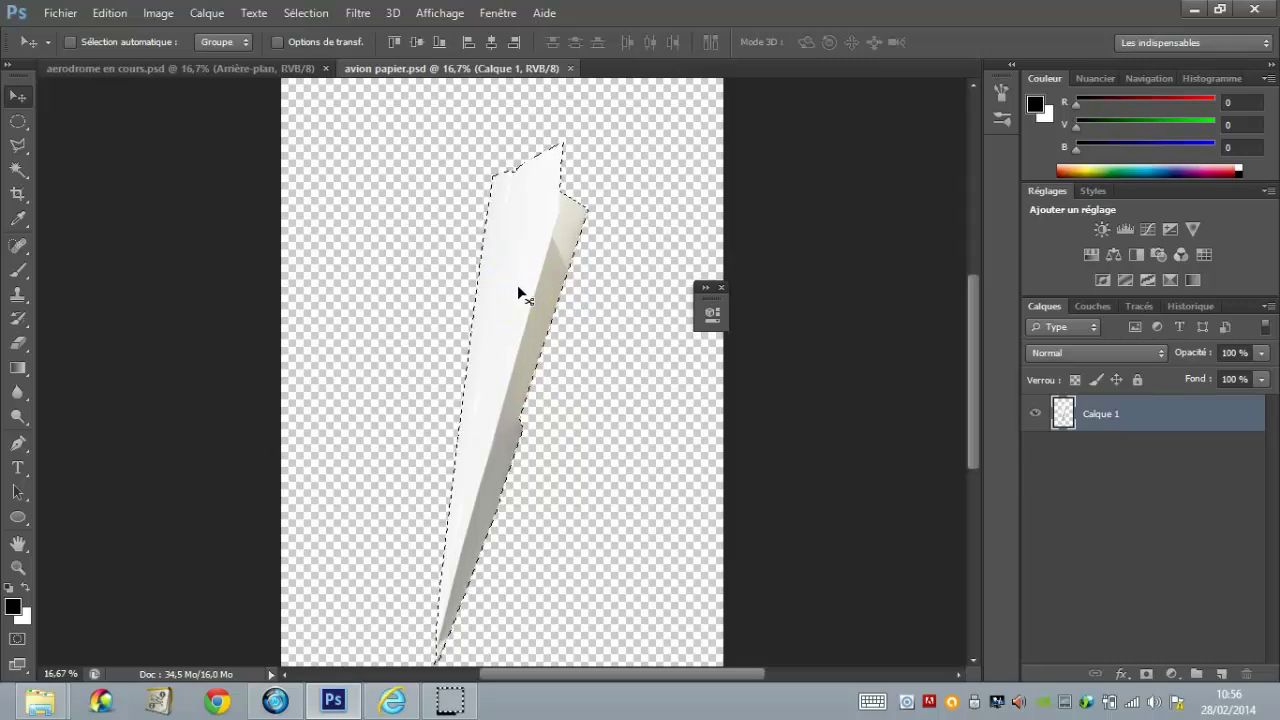
mouse_move(518, 294)
mouse_down()
mouse_move(210, 150)
mouse_move(148, 75)
mouse_up()
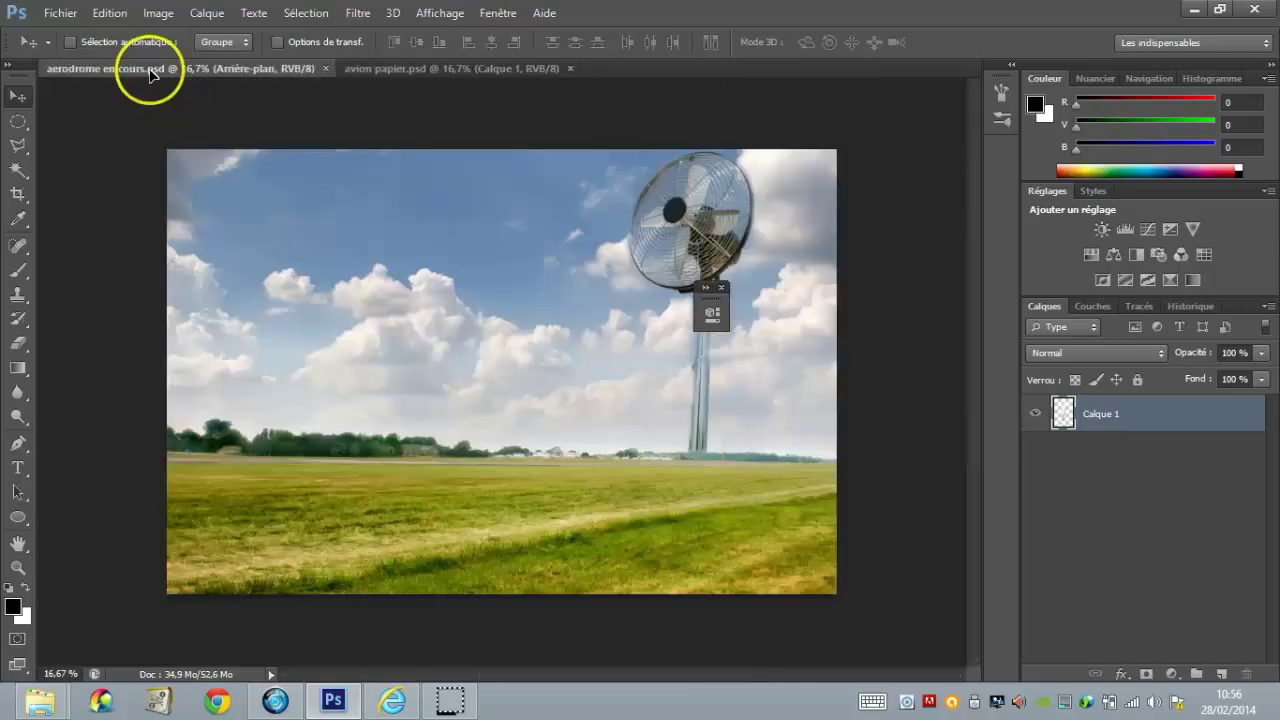
drag(150, 75, 257, 228)
mouse_move(333, 383)
mouse_down()
mouse_move(442, 281)
mouse_move(435, 262)
mouse_move(432, 279)
mouse_up()
click(431, 280)
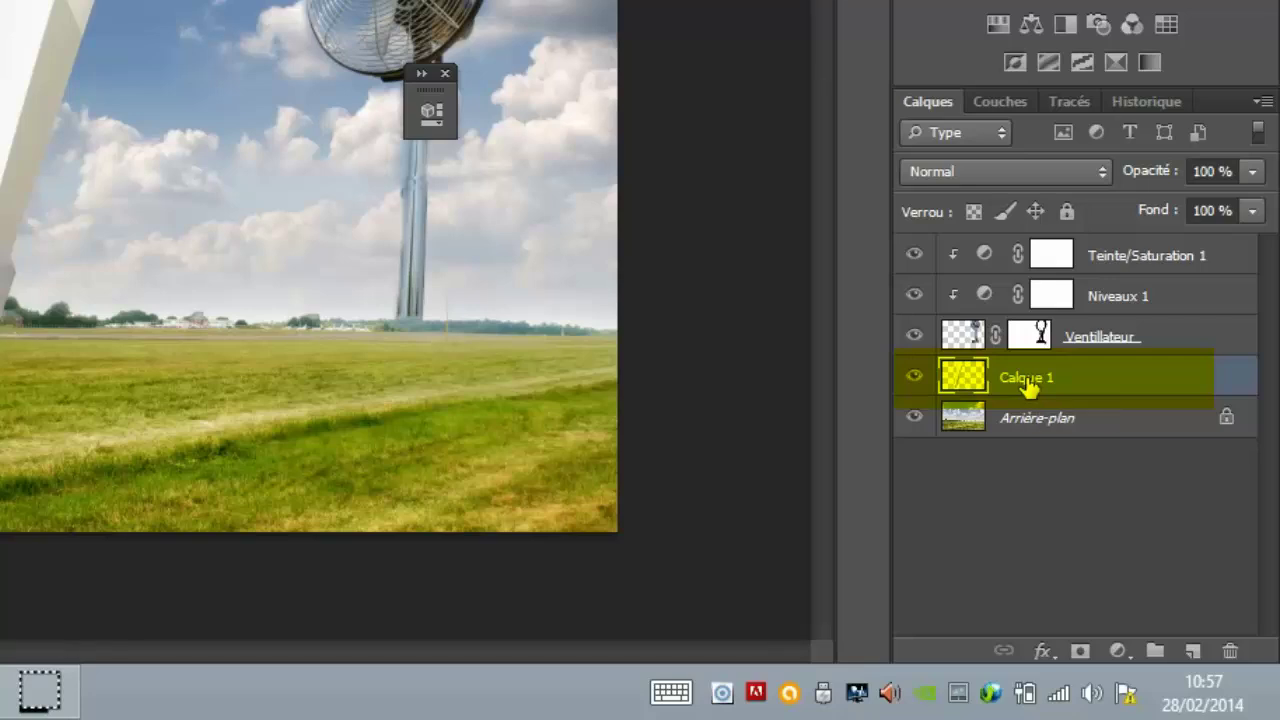
Step: Rename the Calque 1 layer to 'avion' in the Layers panel
double_click(1028, 378)
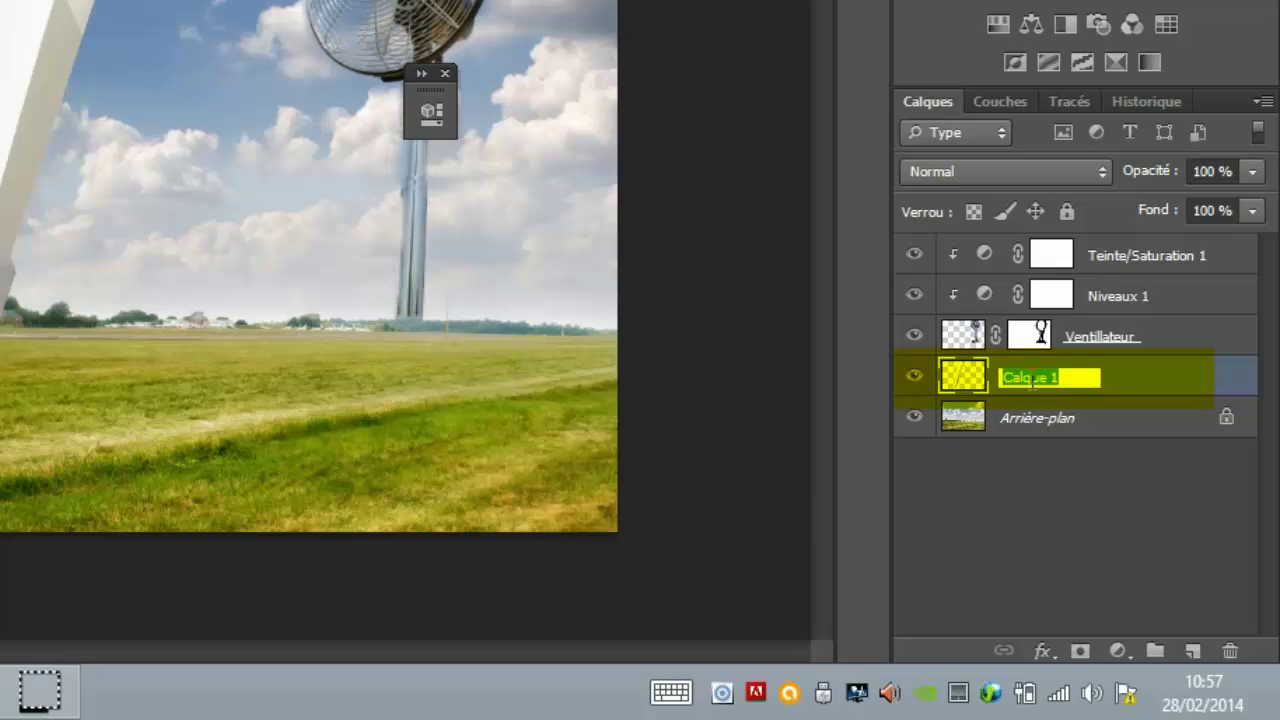
text(avion)
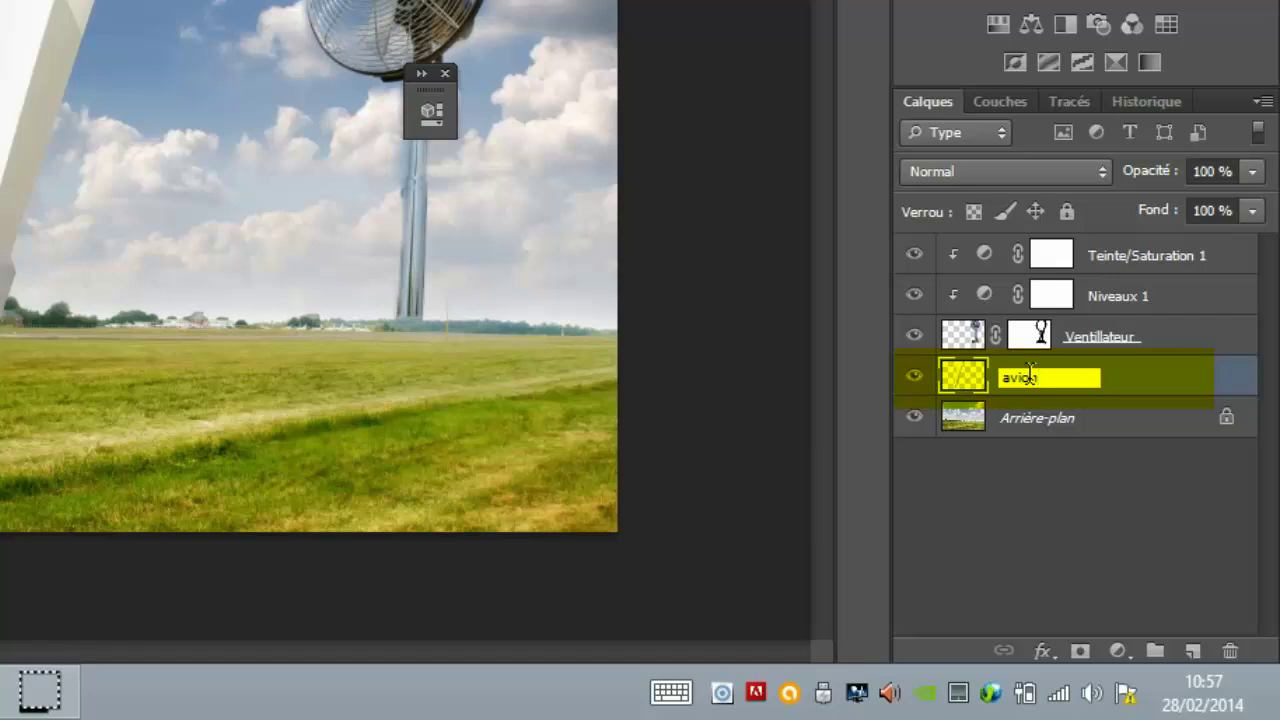
key(Return)
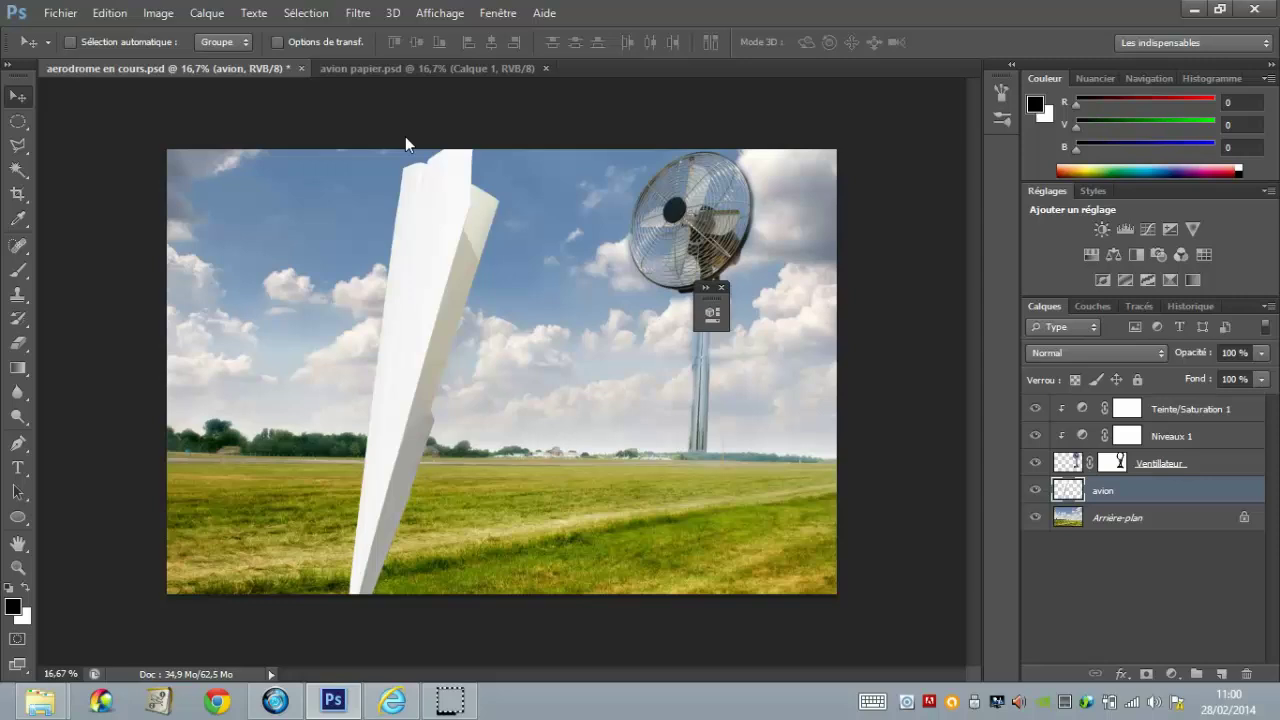
Step: Proportionally scale, move and slightly tilt the paper plane with Free Transform
key(ctrl+t)
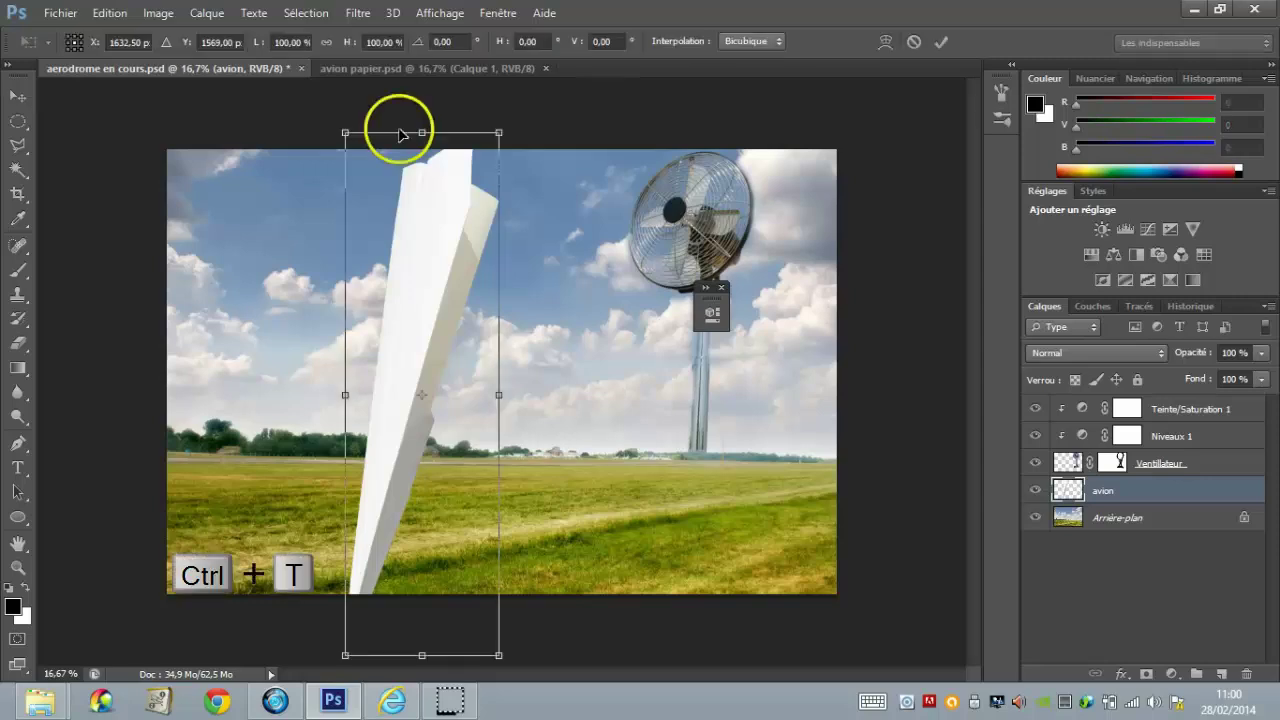
click(327, 43)
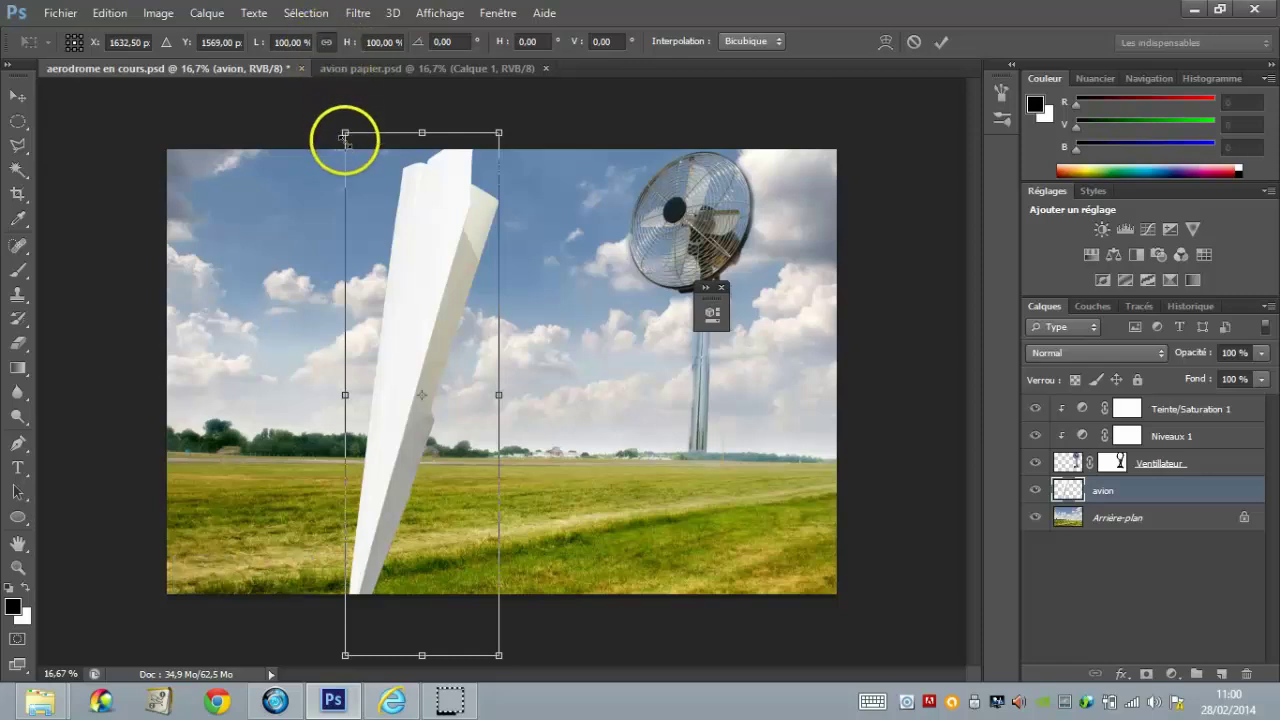
drag(345, 131, 391, 289)
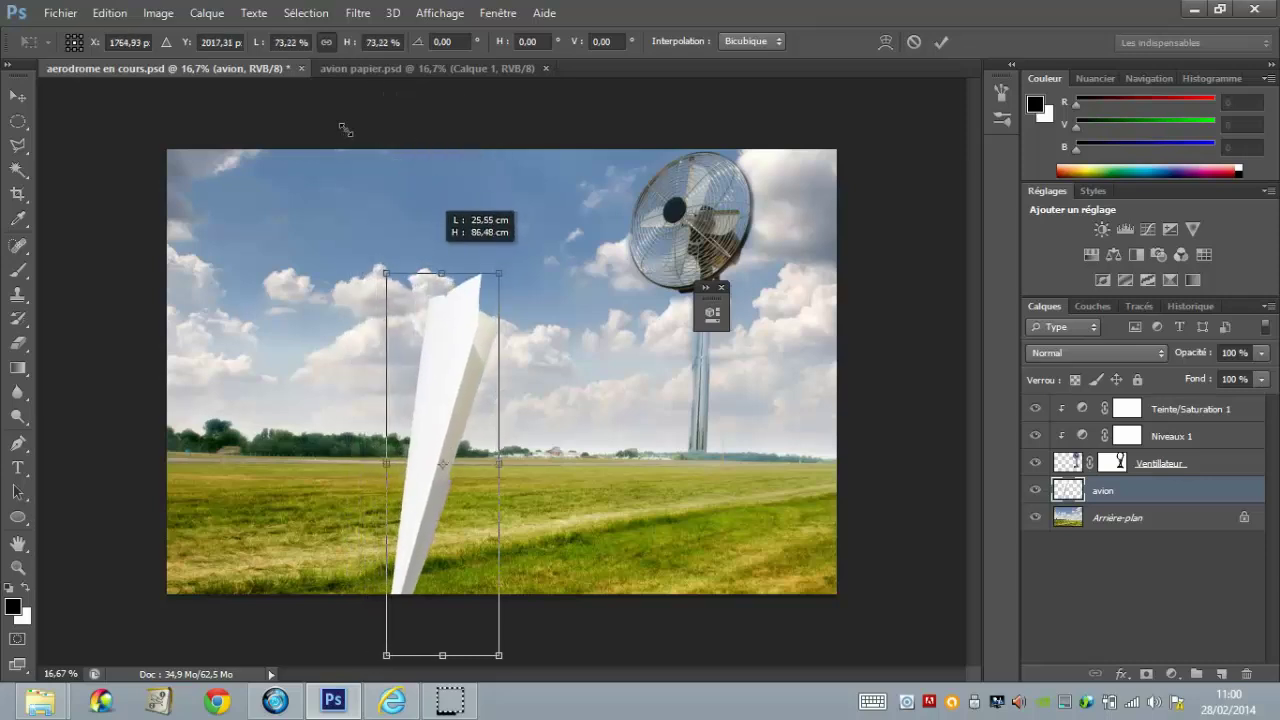
drag(449, 423, 447, 373)
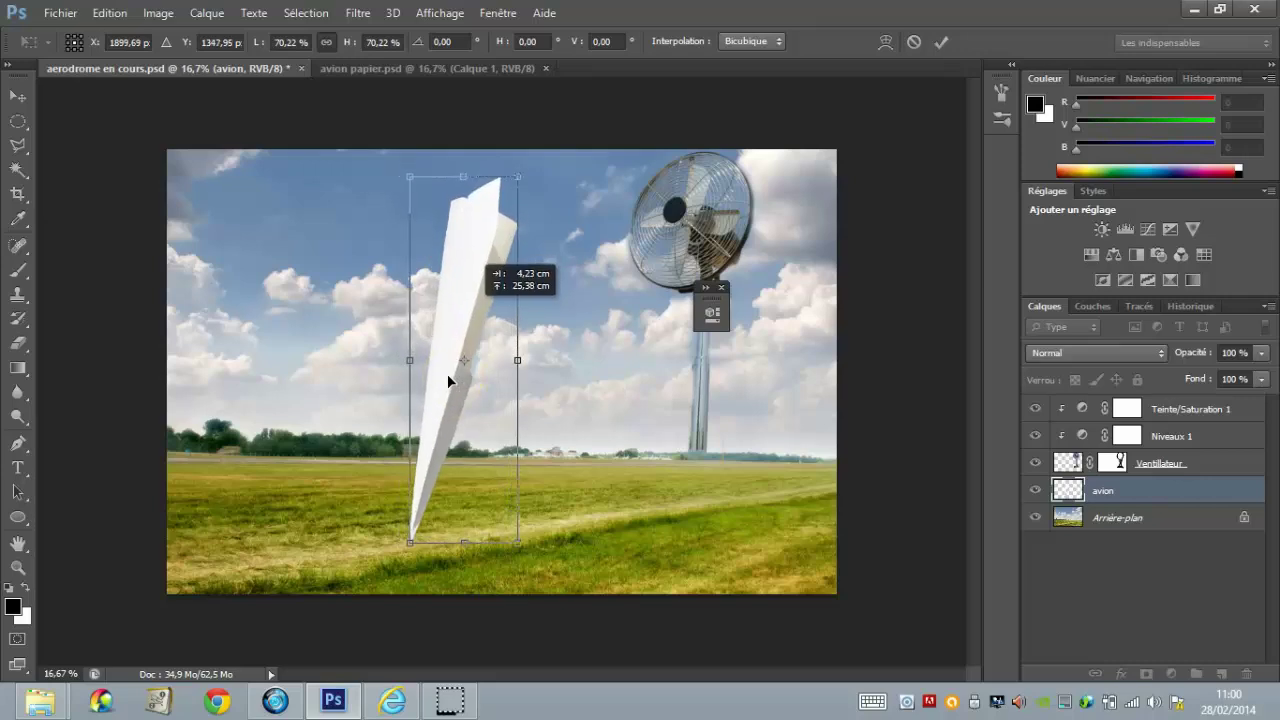
drag(447, 373, 447, 373)
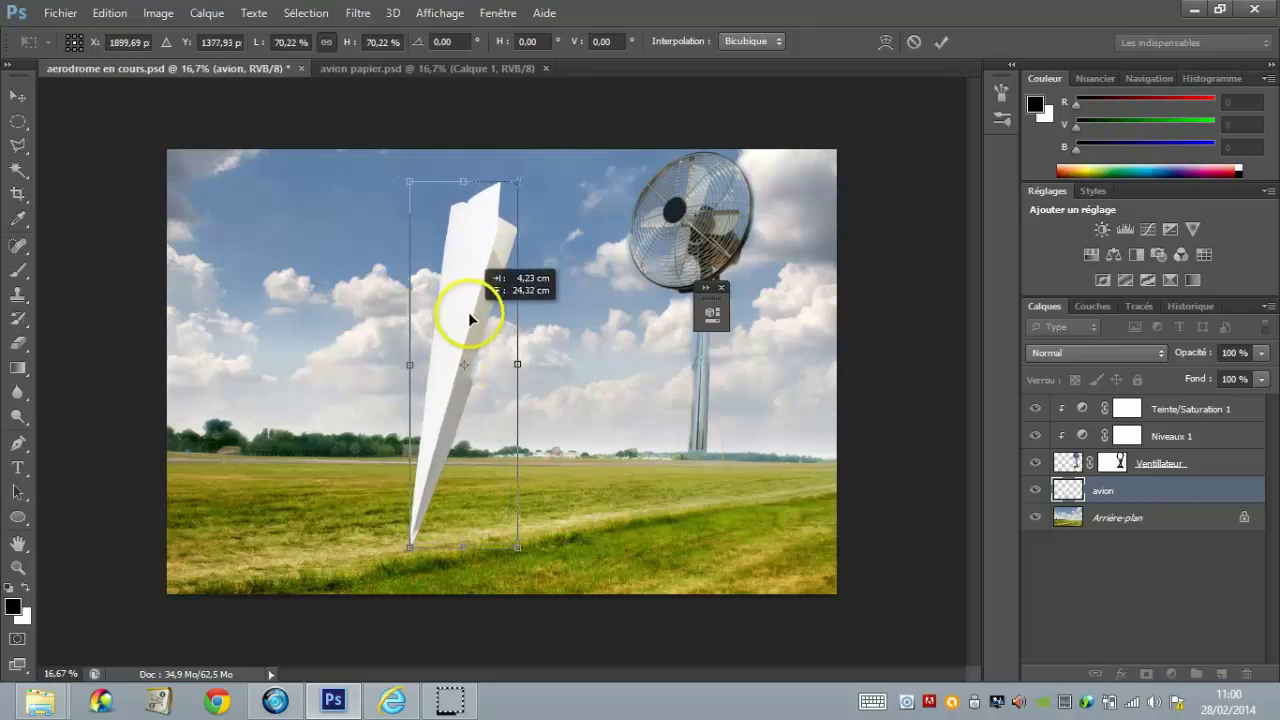
click(389, 179)
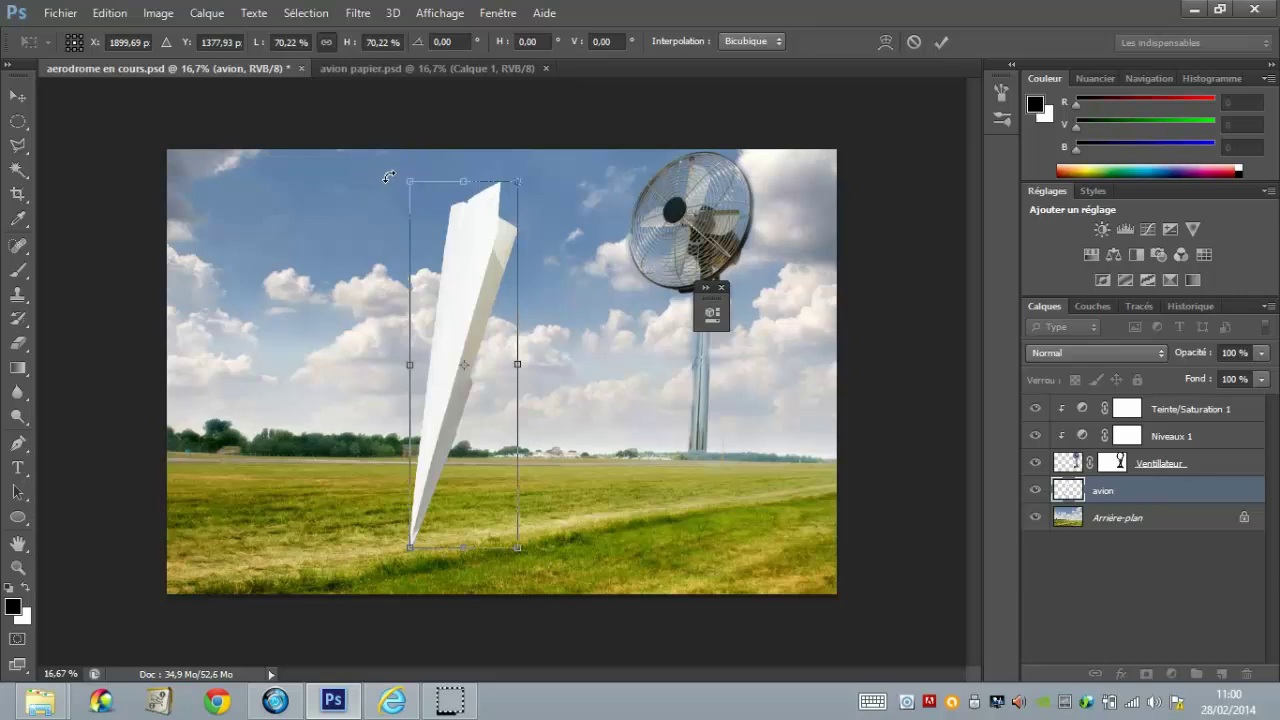
drag(388, 177, 407, 172)
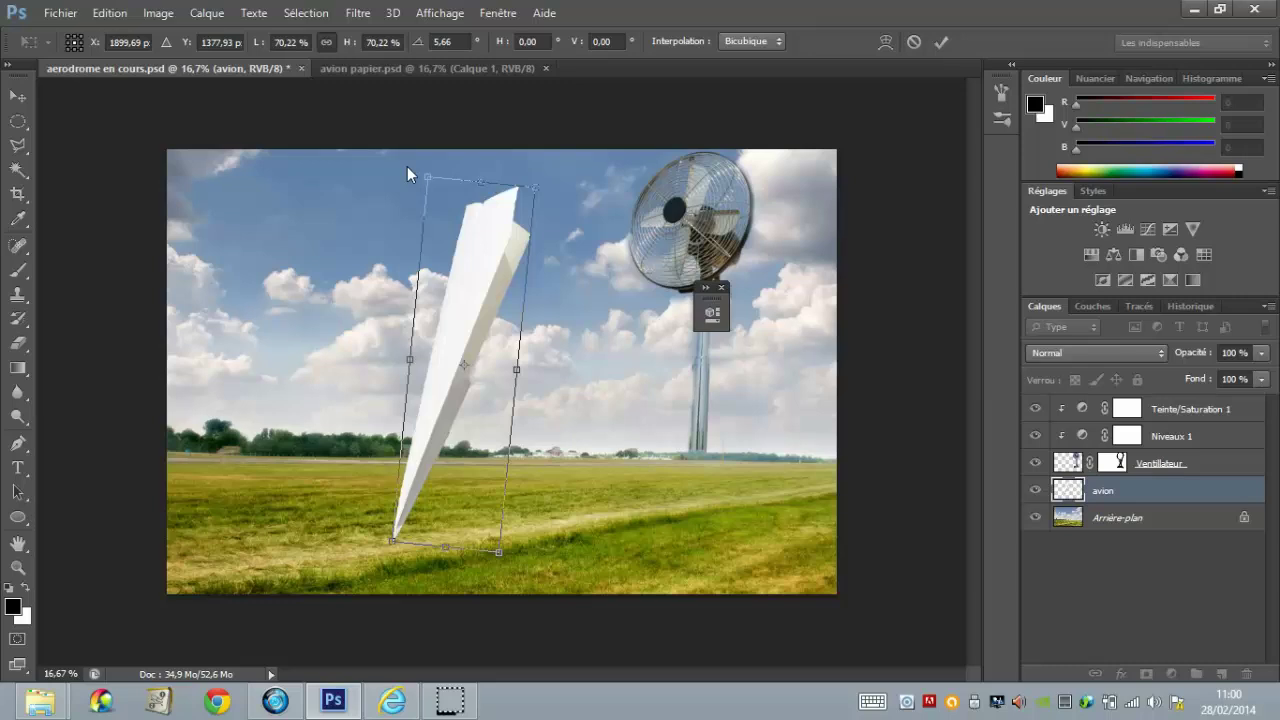
key(Return)
Step: Nudge the plane so its tip rests on the grass left of the fan
click(459, 274)
mouse_move(460, 280)
mouse_down()
mouse_move(464, 310)
mouse_move(466, 295)
mouse_up()
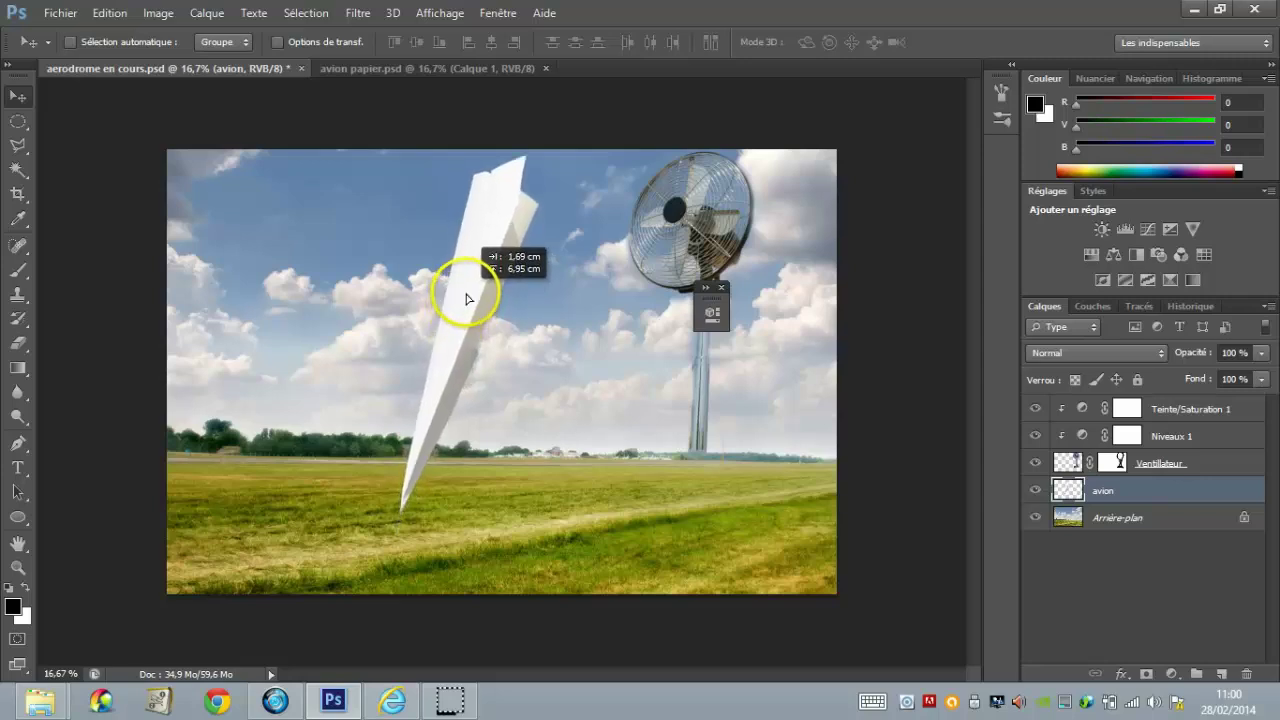
drag(466, 298, 468, 302)
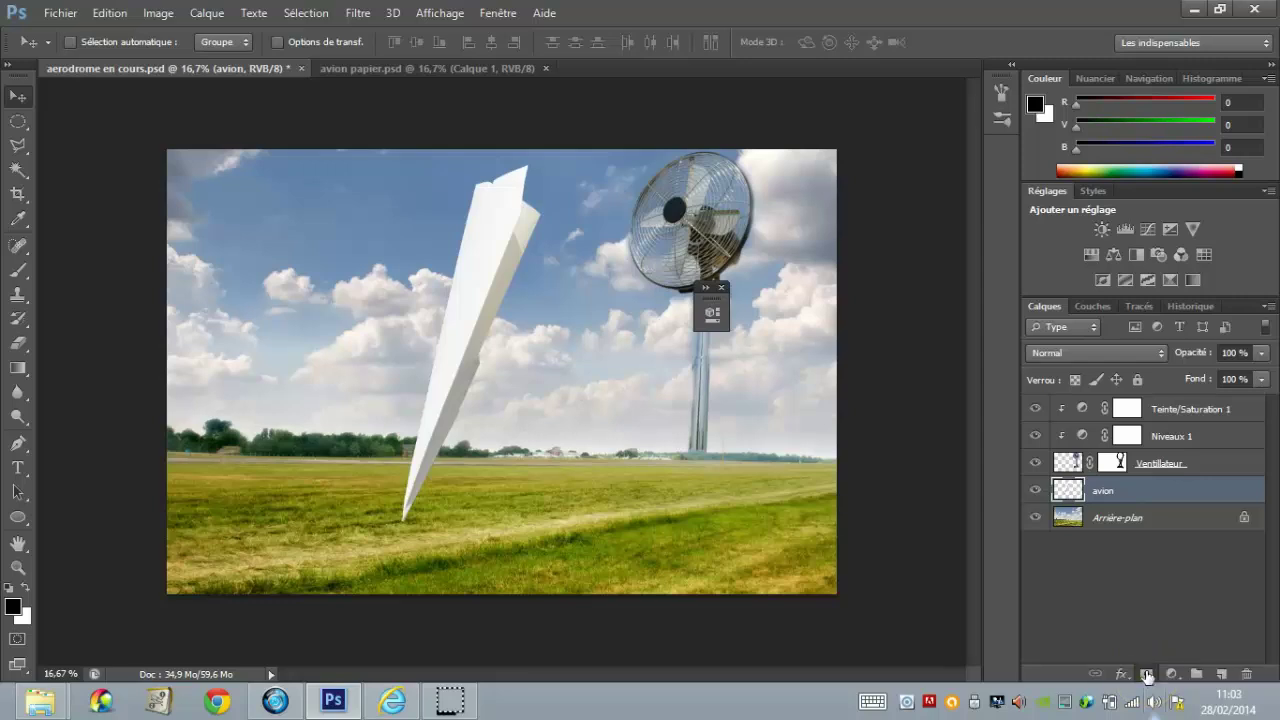
Step: Add a layer mask to the avion layer and brush it where the plane's nose meets the grass
click(1147, 676)
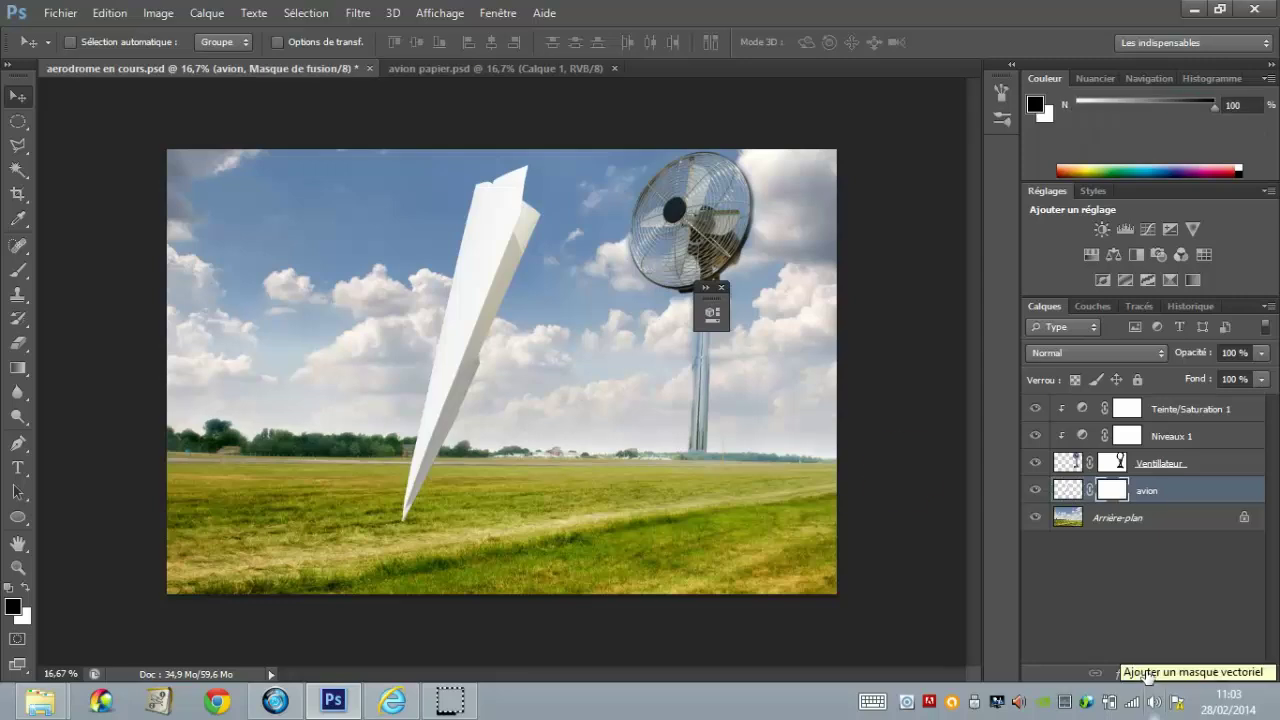
click(22, 270)
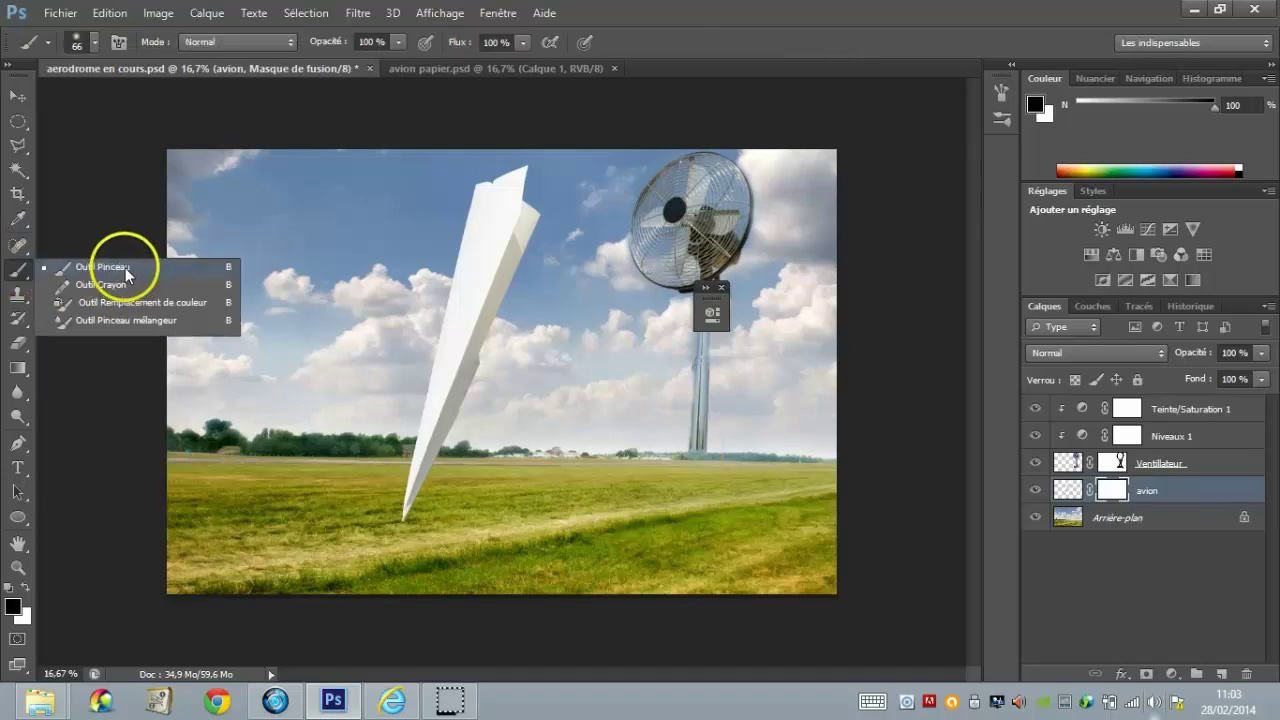
click(118, 266)
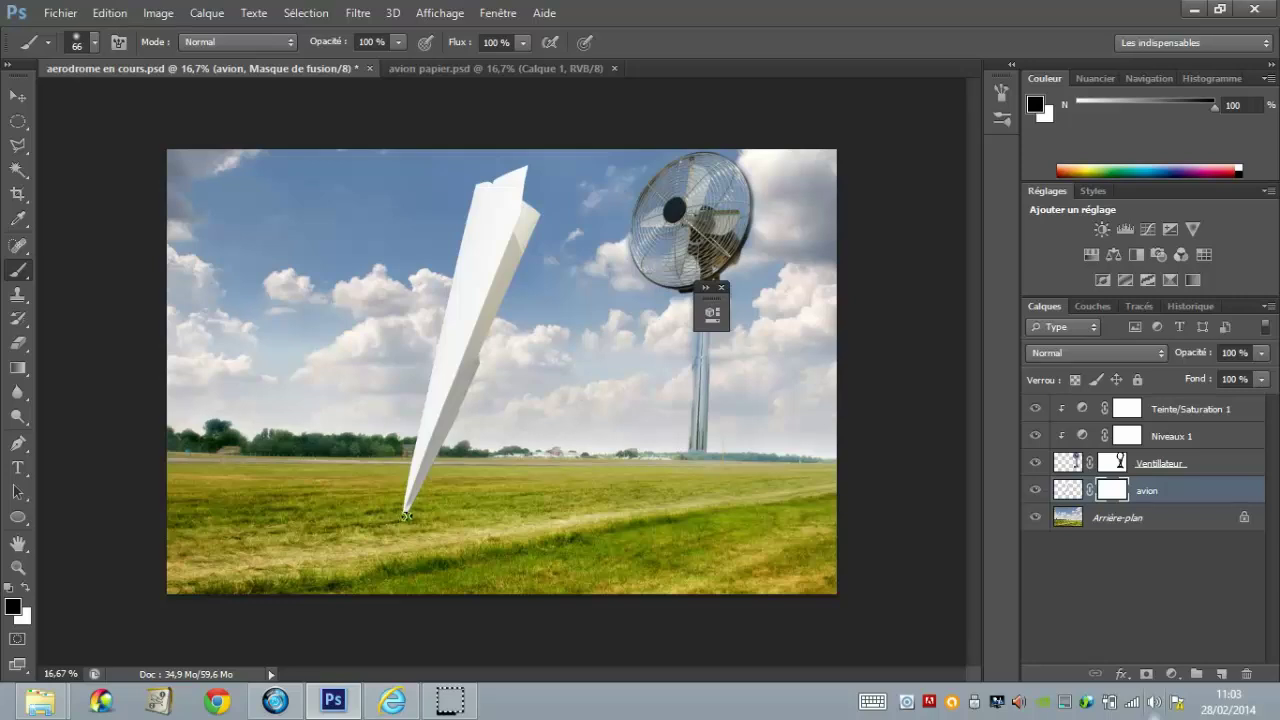
drag(411, 516, 460, 546)
click(1096, 518)
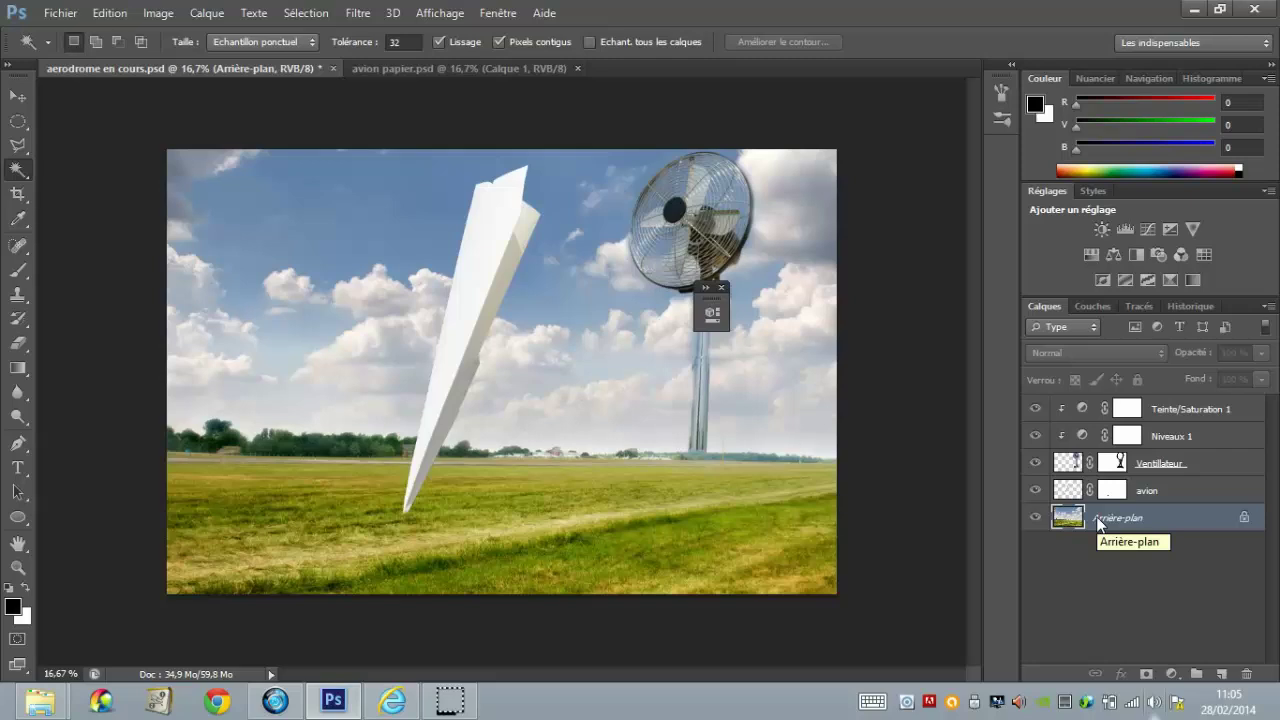
Step: Select the plane on the avion layer by inverting a Magic Wand sky selection, then duplicate the layer as 'avion copie'
drag(1098, 523, 1068, 490)
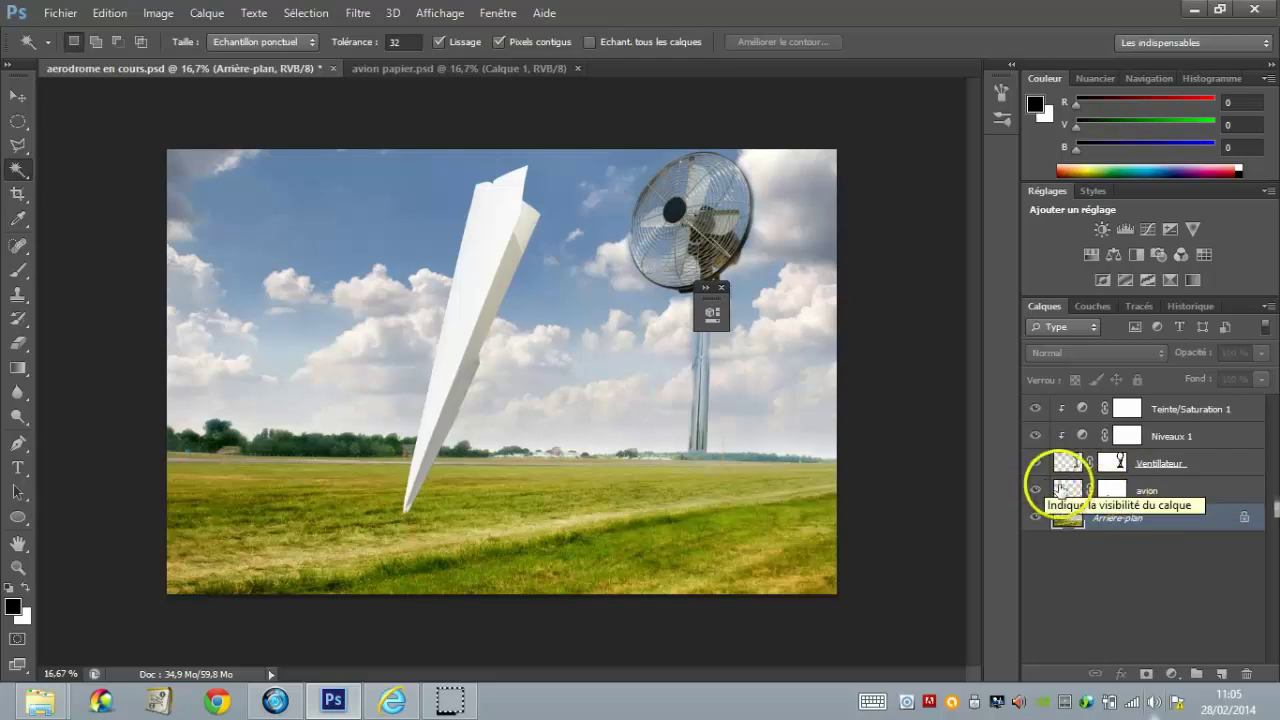
click(1066, 488)
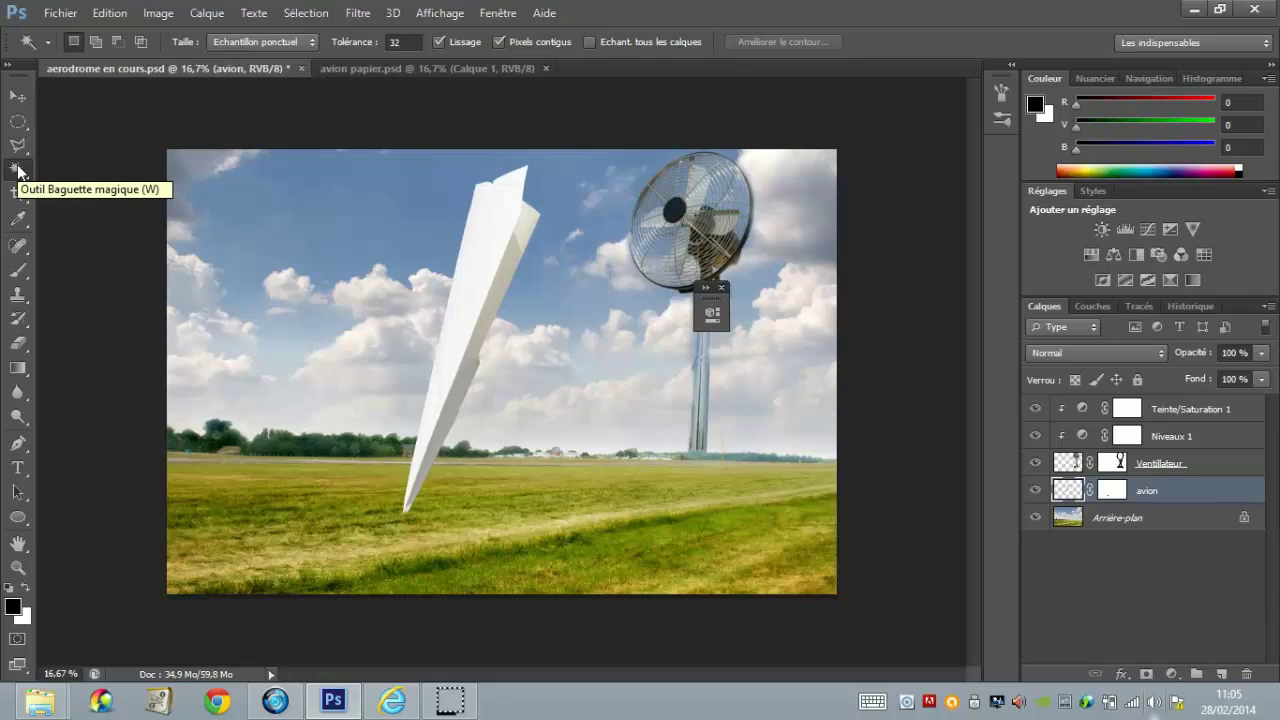
click(382, 224)
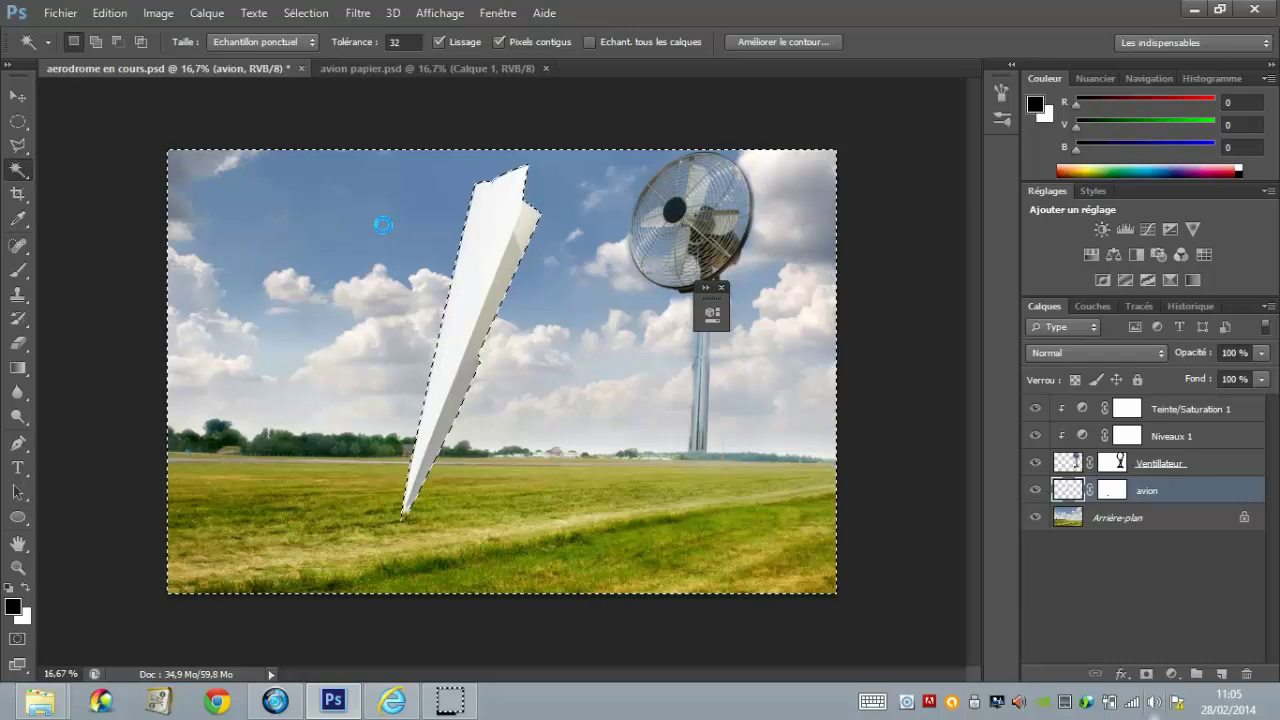
key(shift)
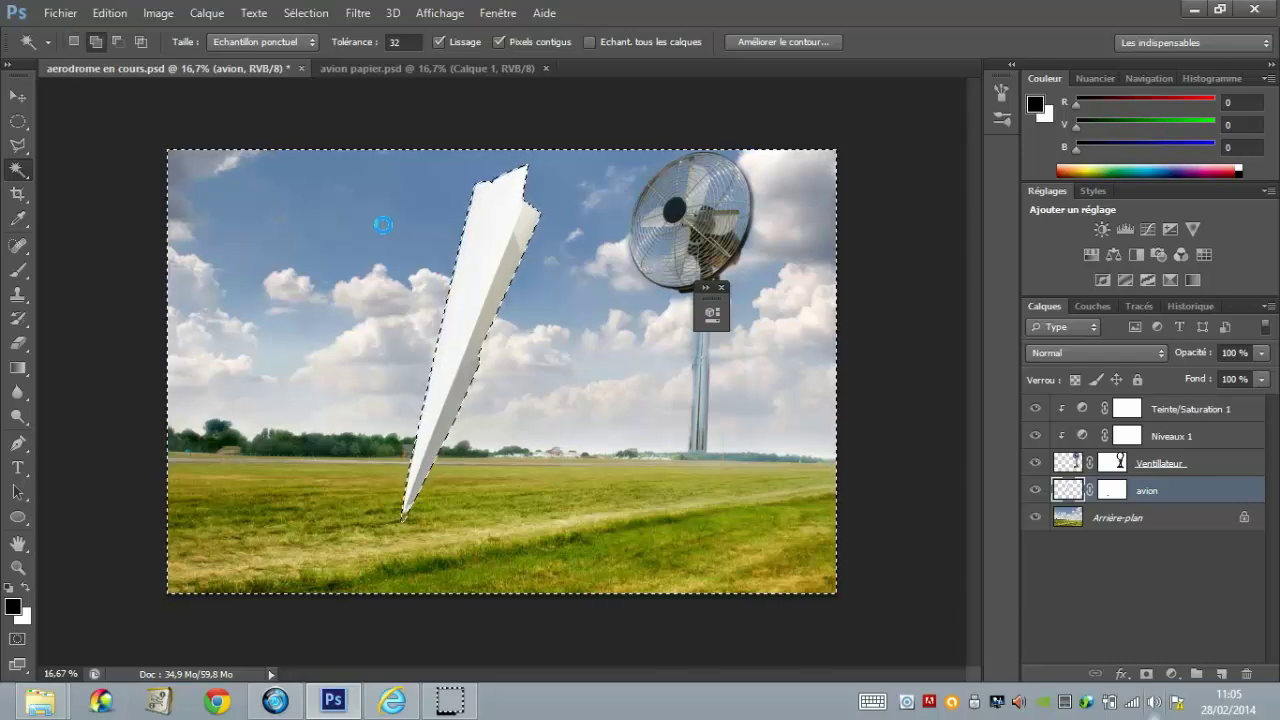
key(ctrl+shift+i)
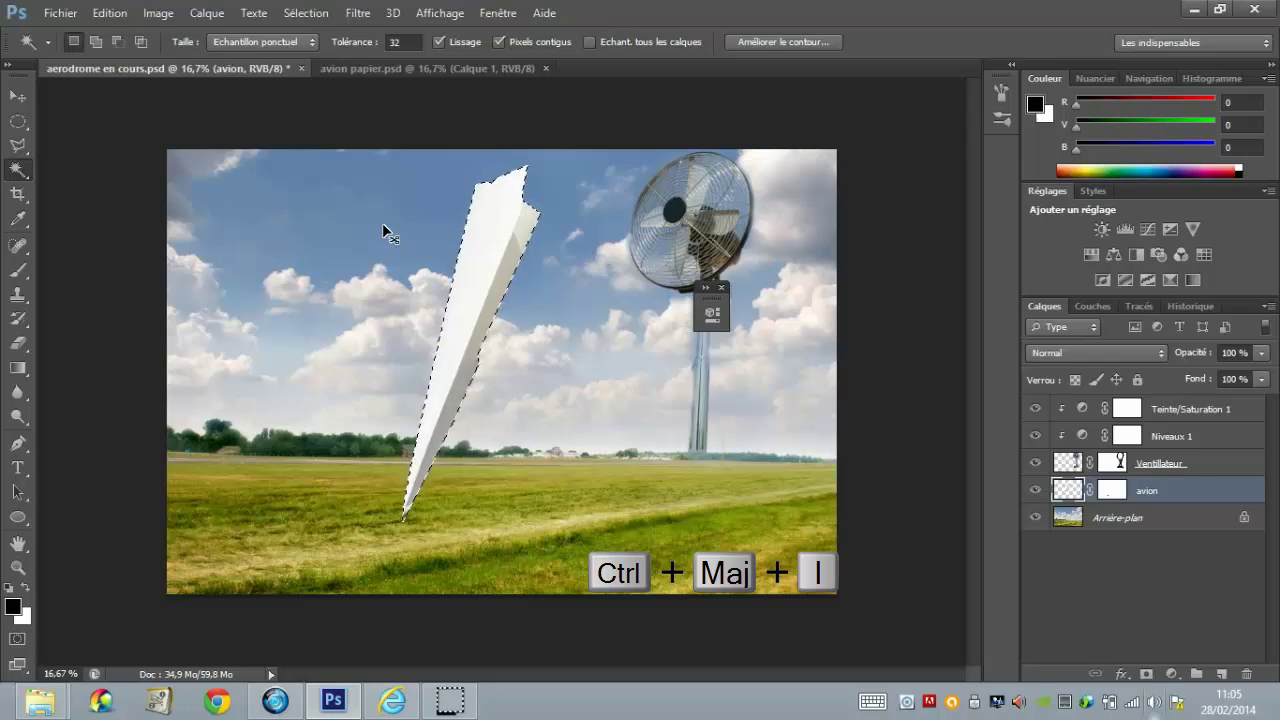
click(447, 233)
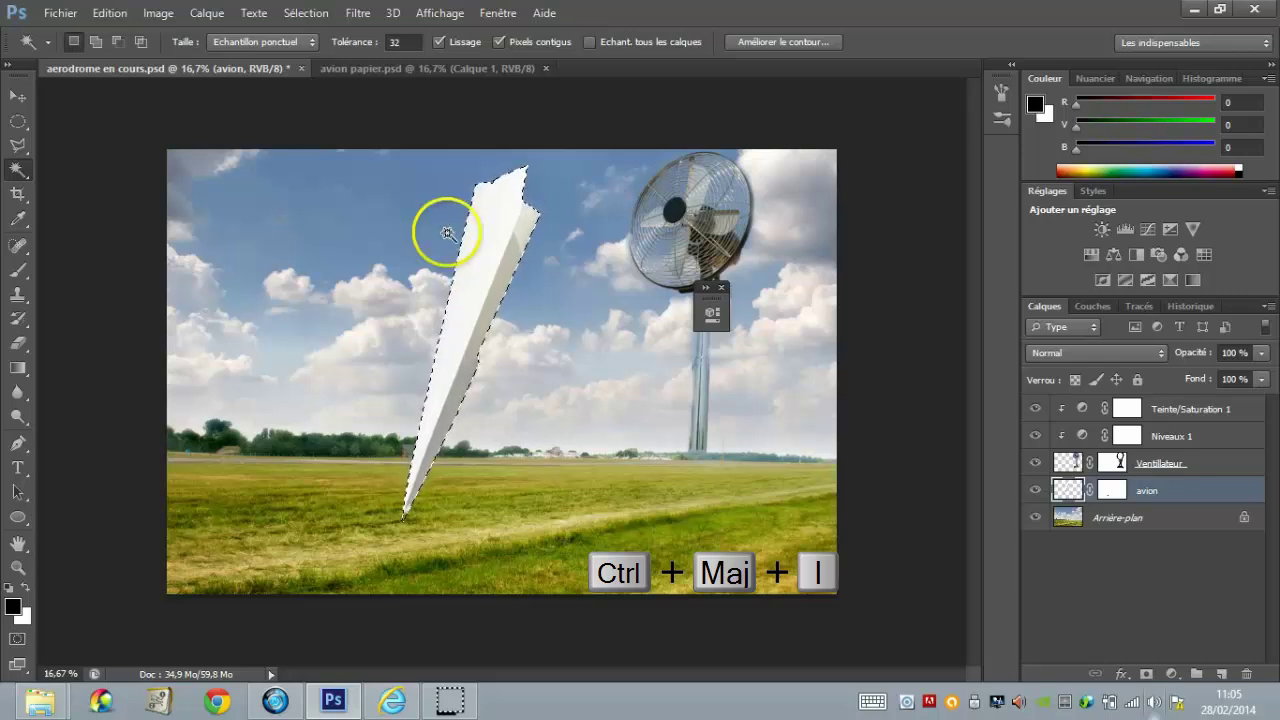
ctrl+click(1068, 490)
mouse_move(1068, 490)
mouse_down()
mouse_move(1068, 668)
mouse_move(1222, 675)
mouse_up()
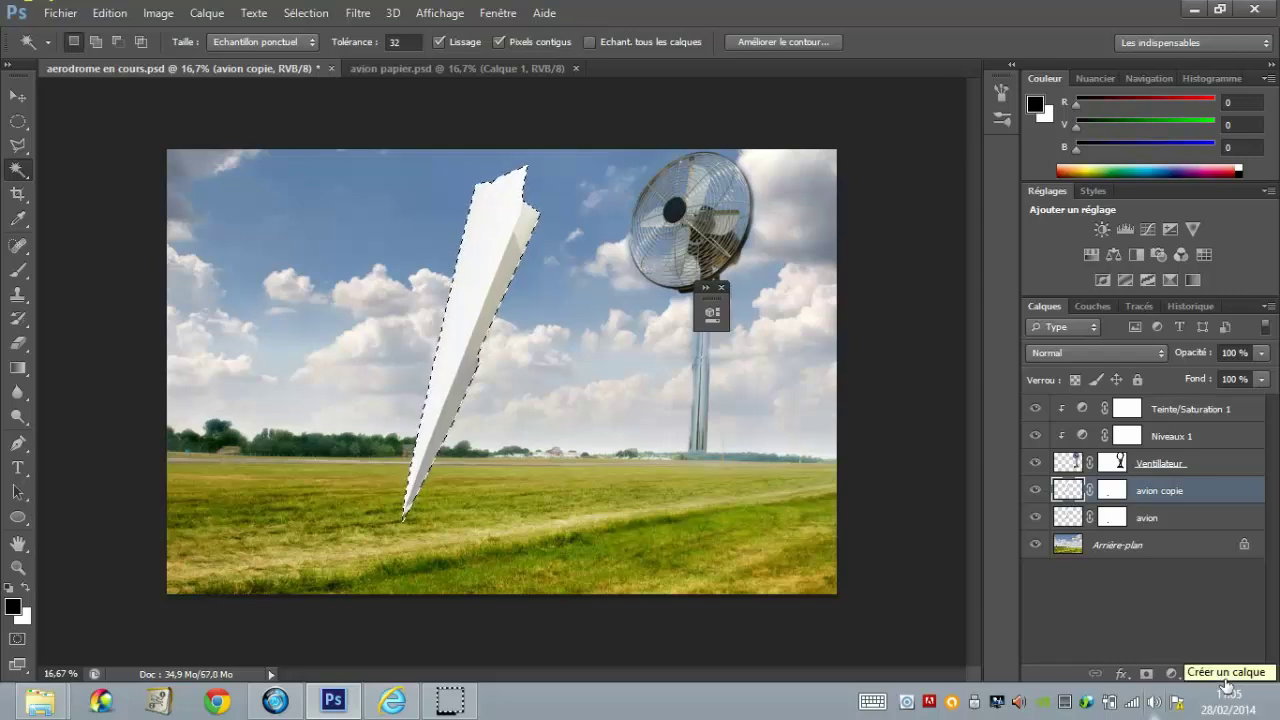
Step: Rename the duplicate layer 'avion copie' to 'ombre'
click(1170, 491)
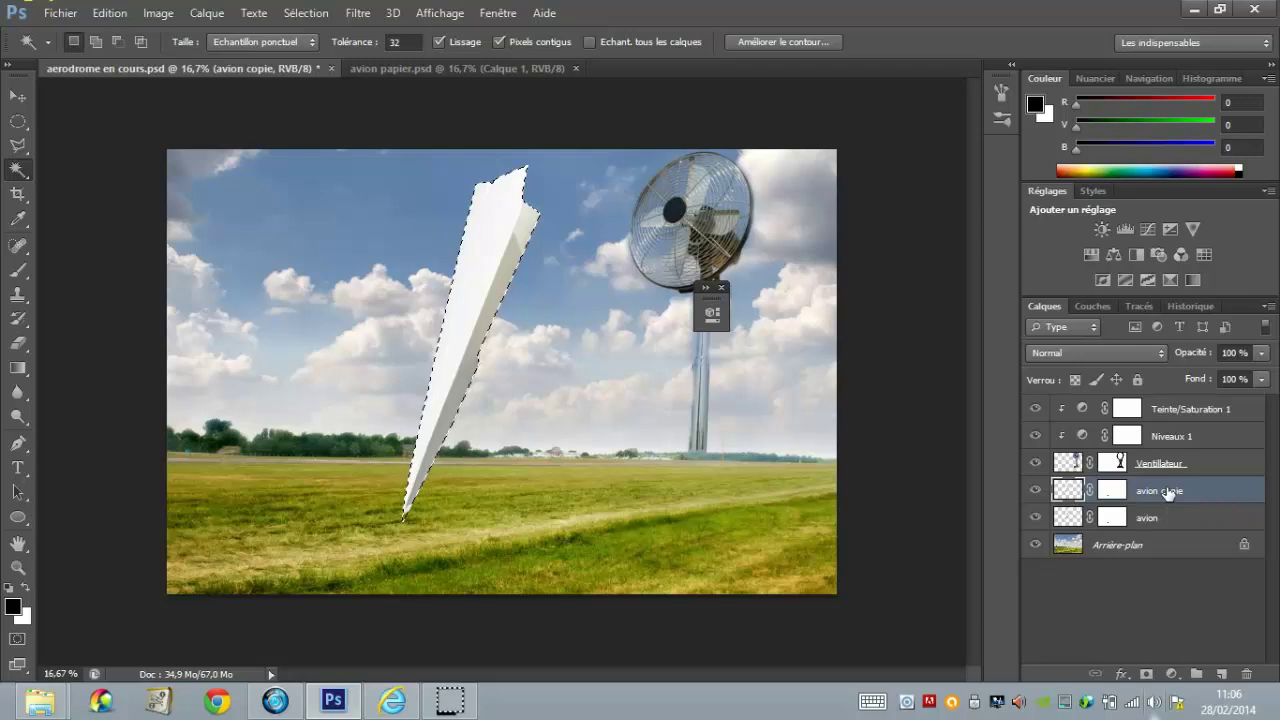
double_click(1160, 491)
text(o)
key(Return)
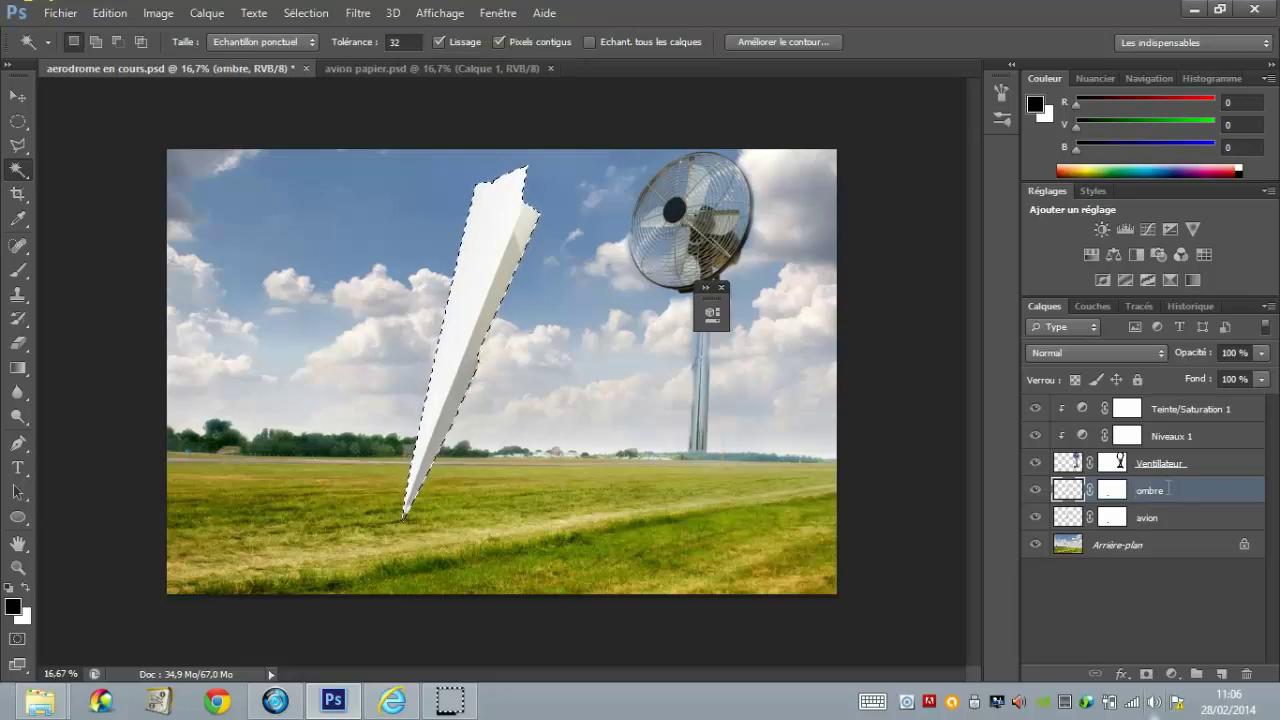
key(v)
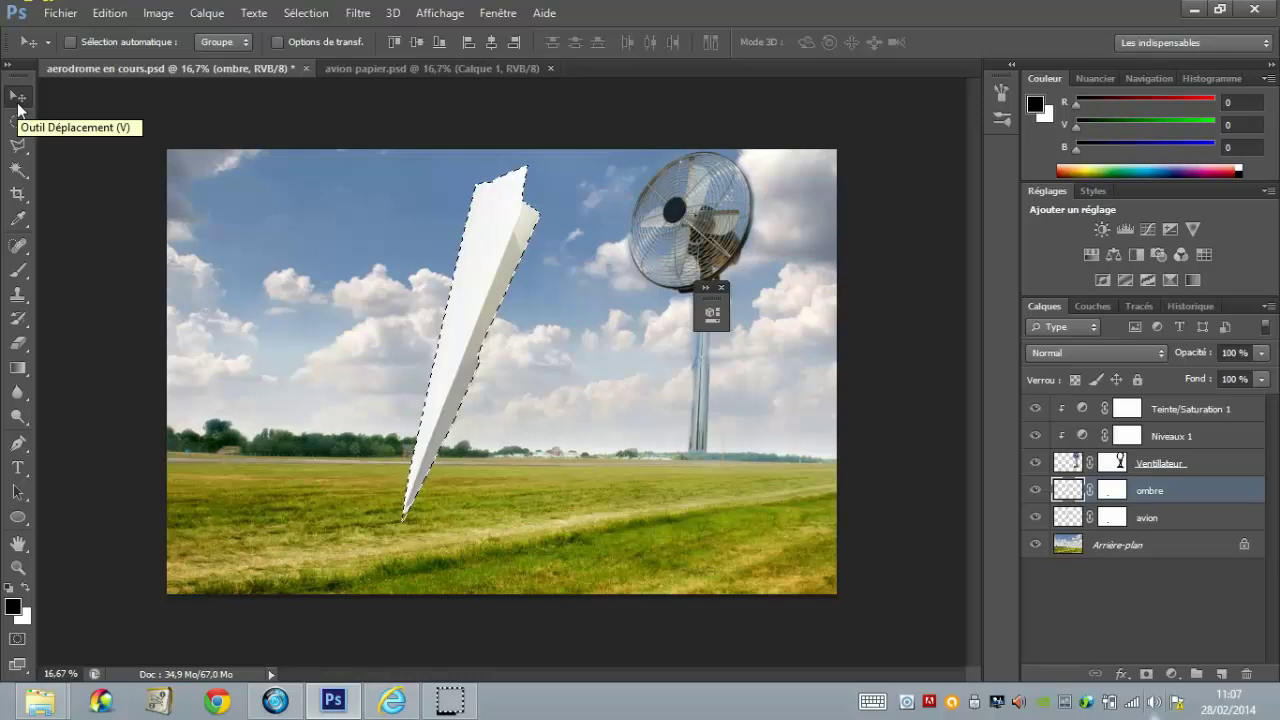
Step: Shift the plane-shaped selection just right of the plane and fill it with the black foreground colour
mouse_move(491, 271)
mouse_down()
mouse_move(480, 272)
mouse_move(571, 316)
mouse_up()
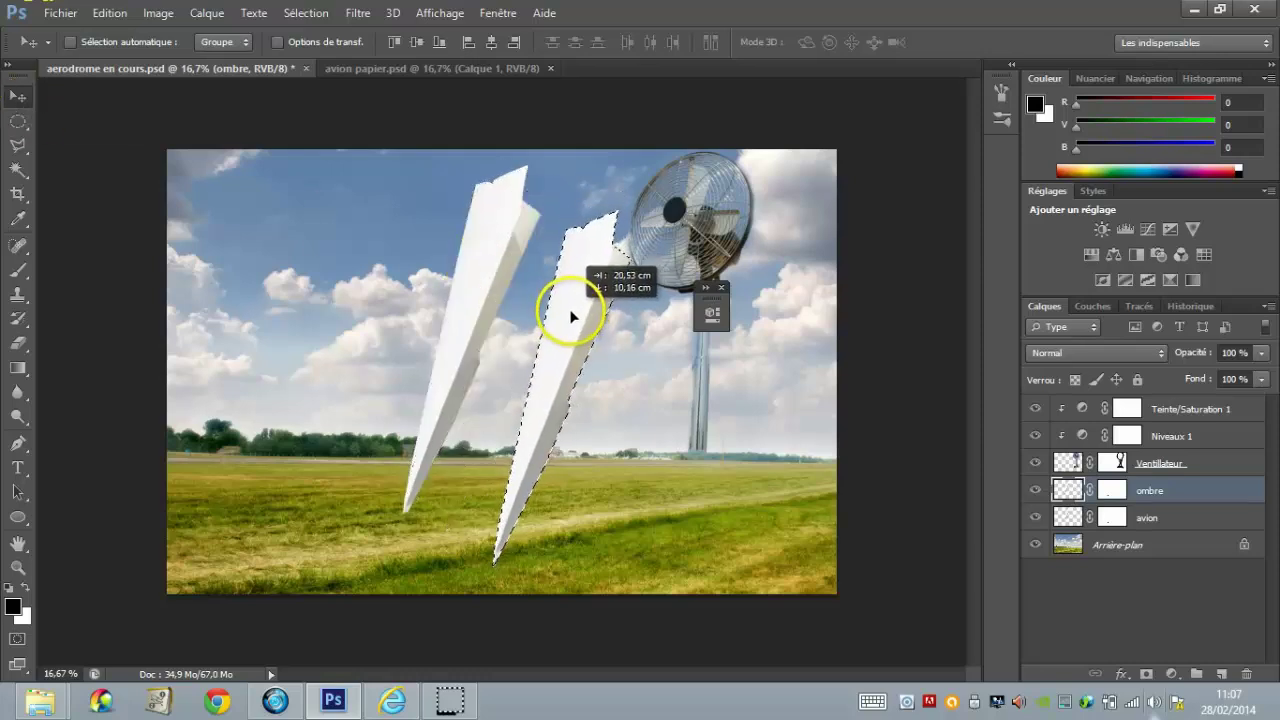
drag(572, 316, 570, 308)
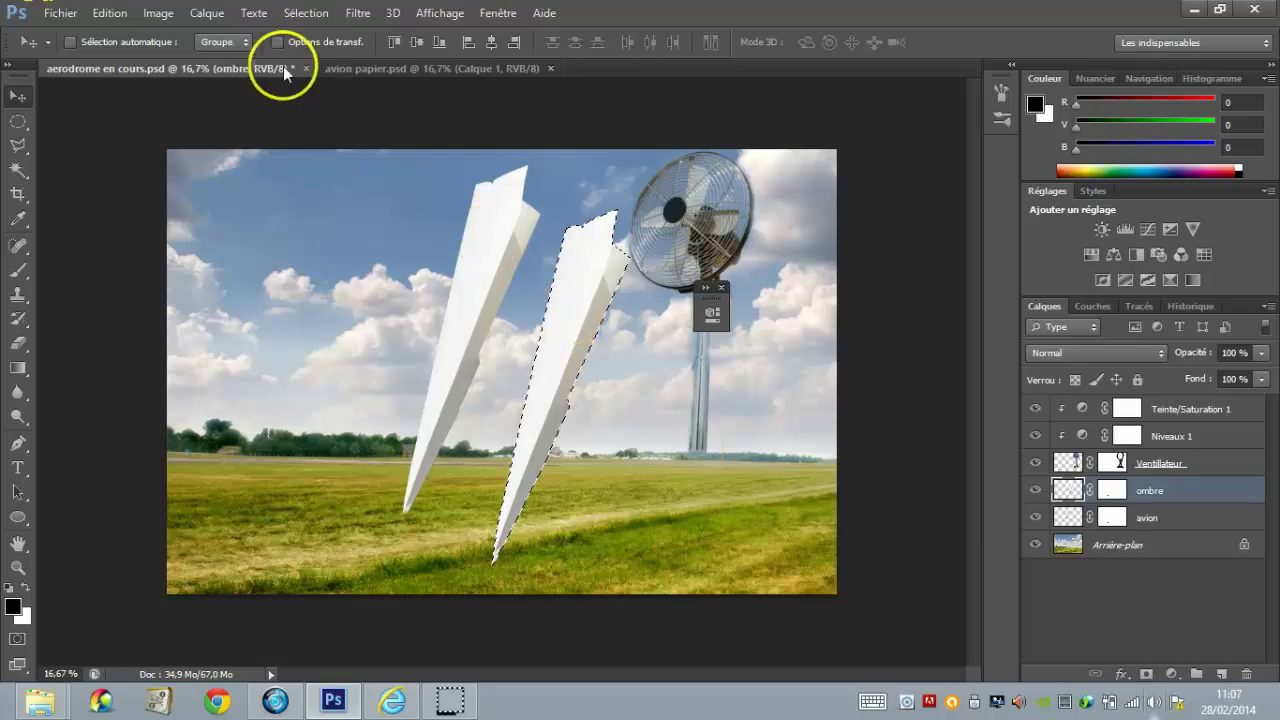
click(112, 13)
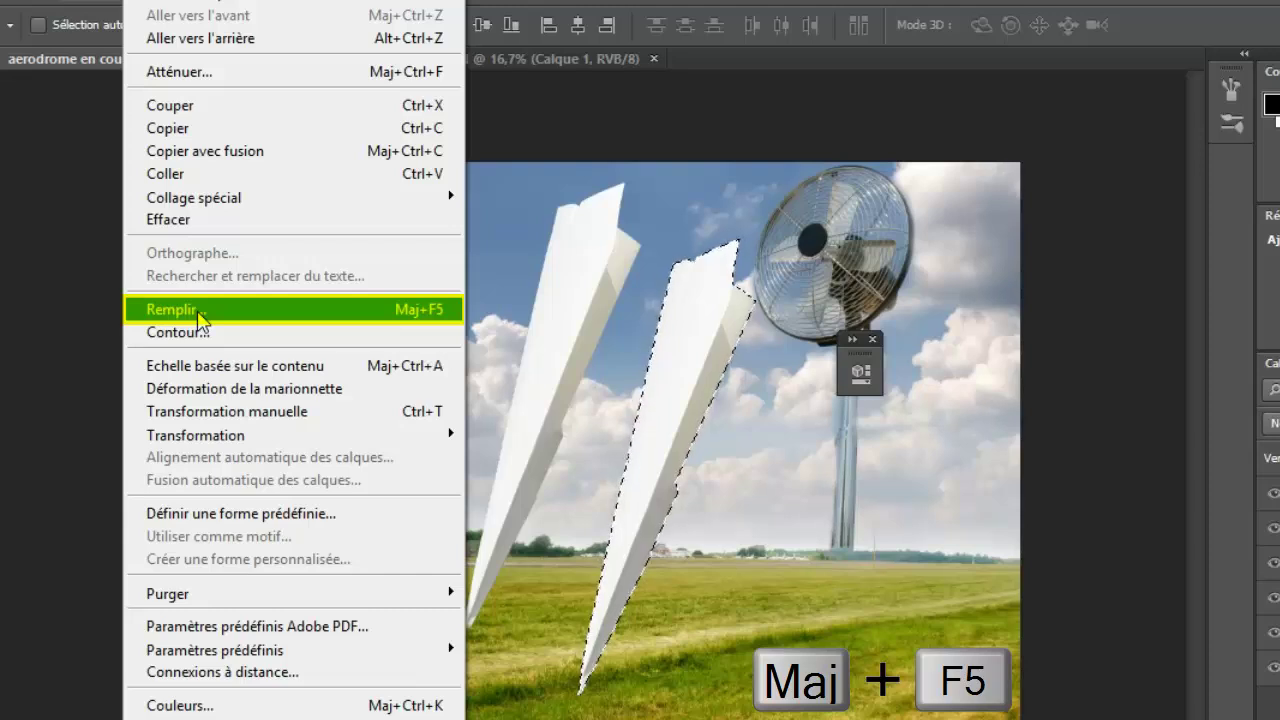
click(199, 315)
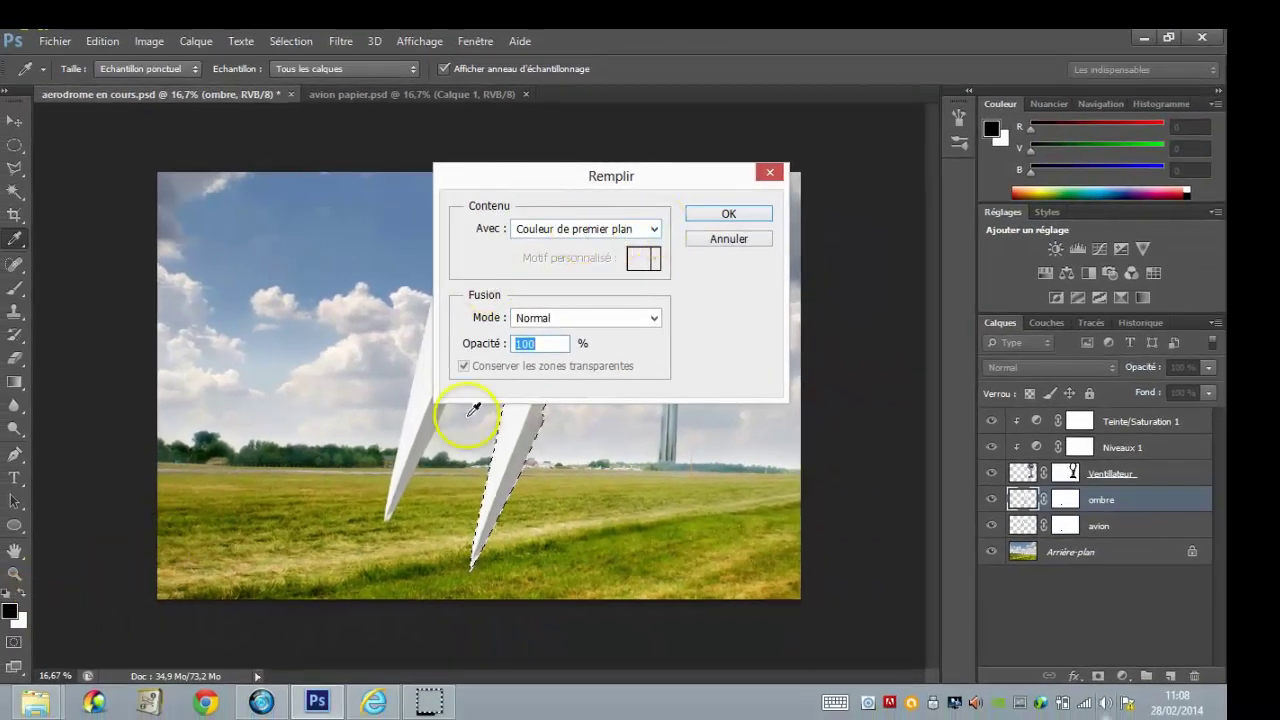
click(728, 214)
key(v)
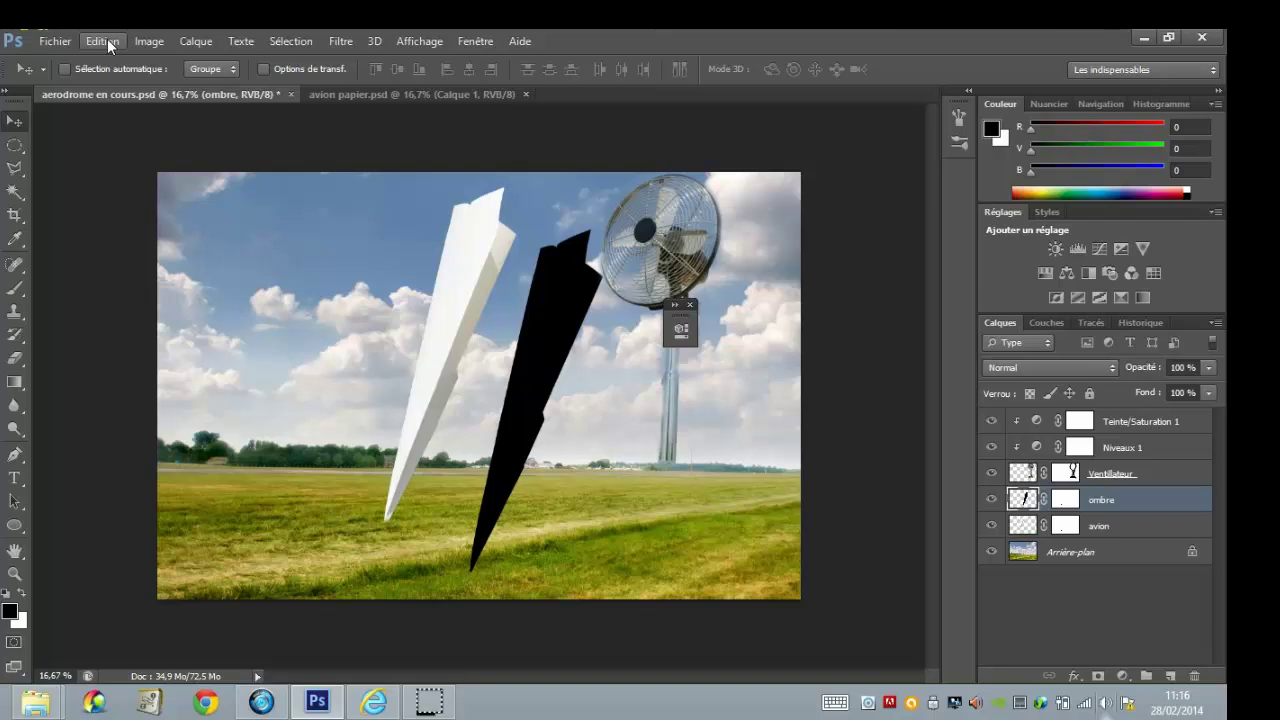
Step: Distort the black shadow, swinging its top far right so it lies along the grass
click(107, 38)
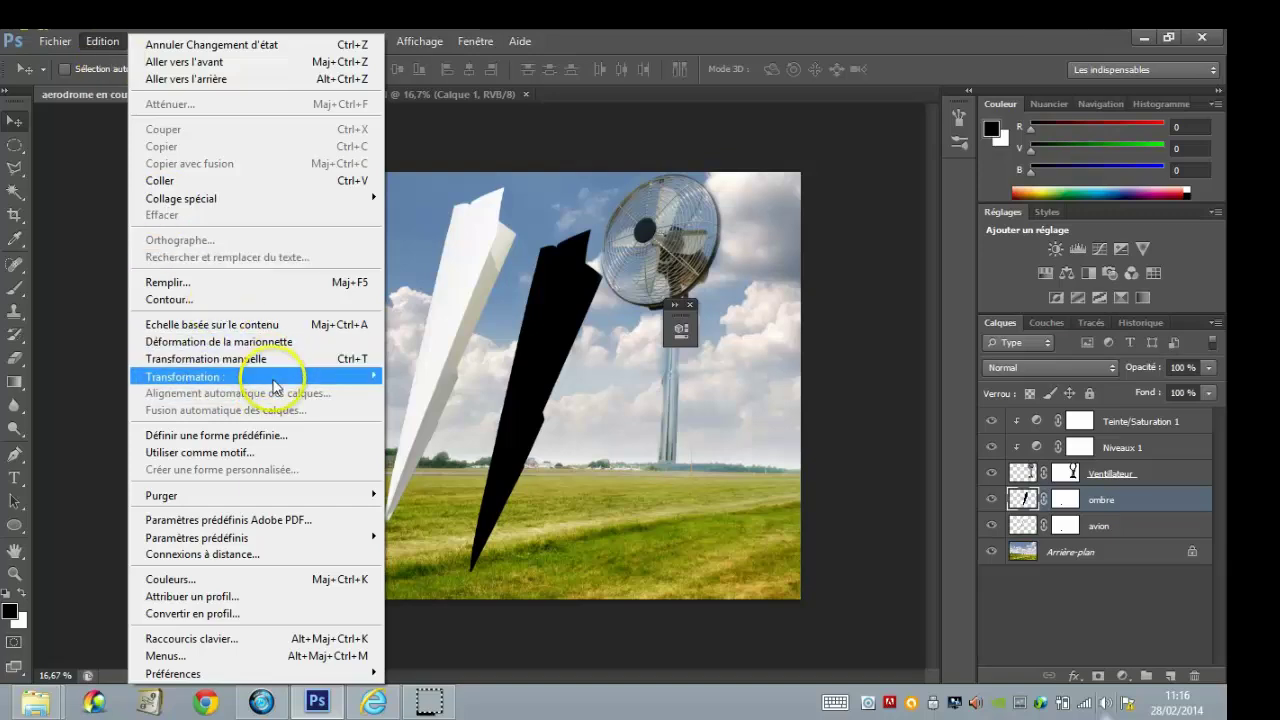
mouse_move(182, 376)
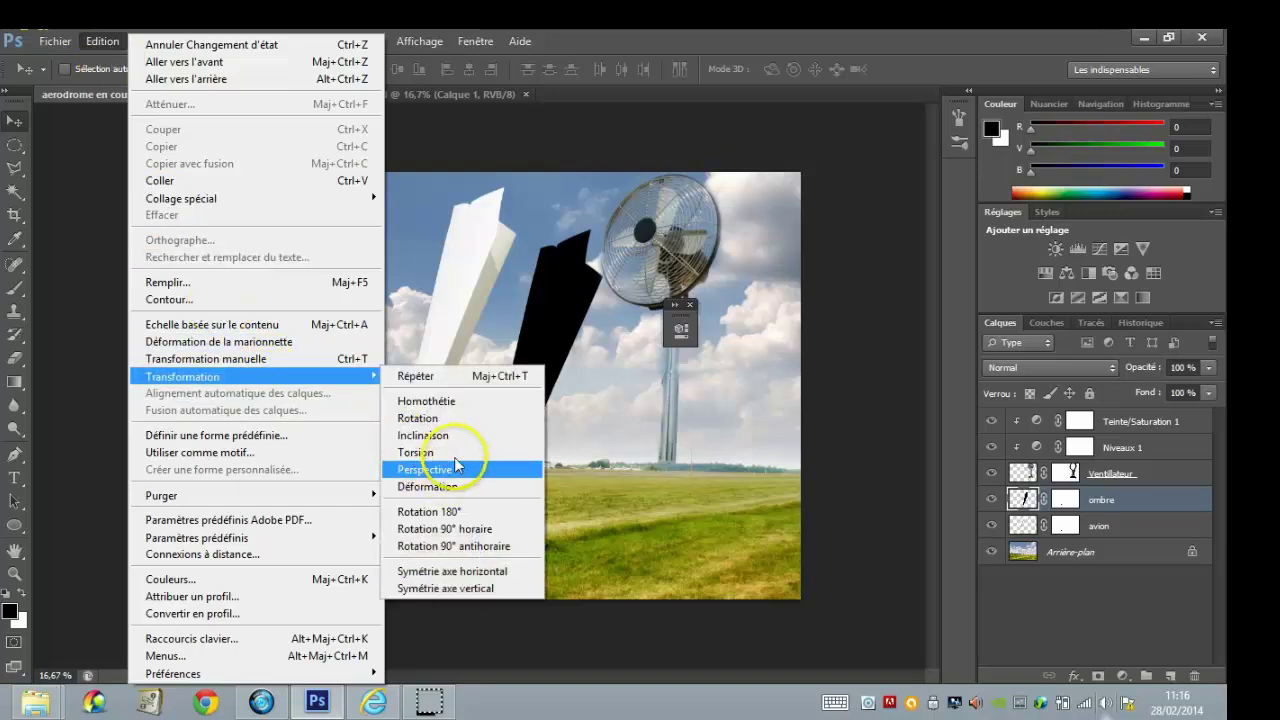
click(458, 458)
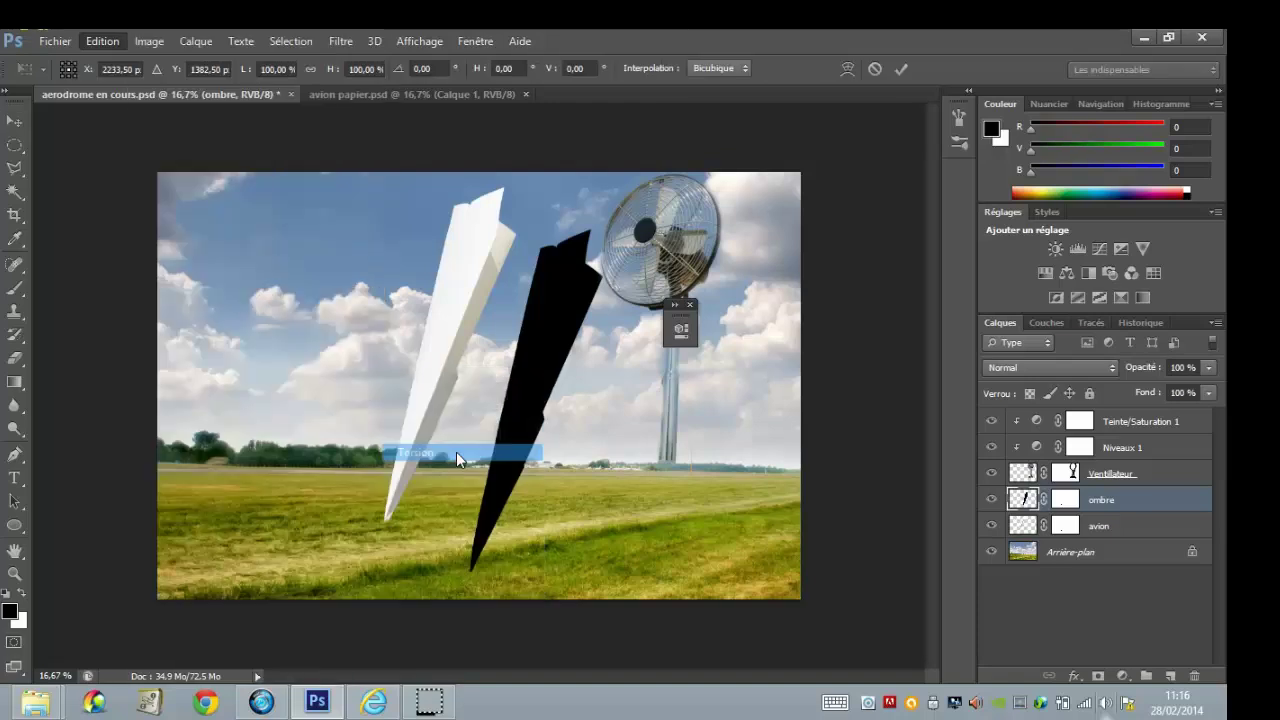
drag(602, 190, 713, 284)
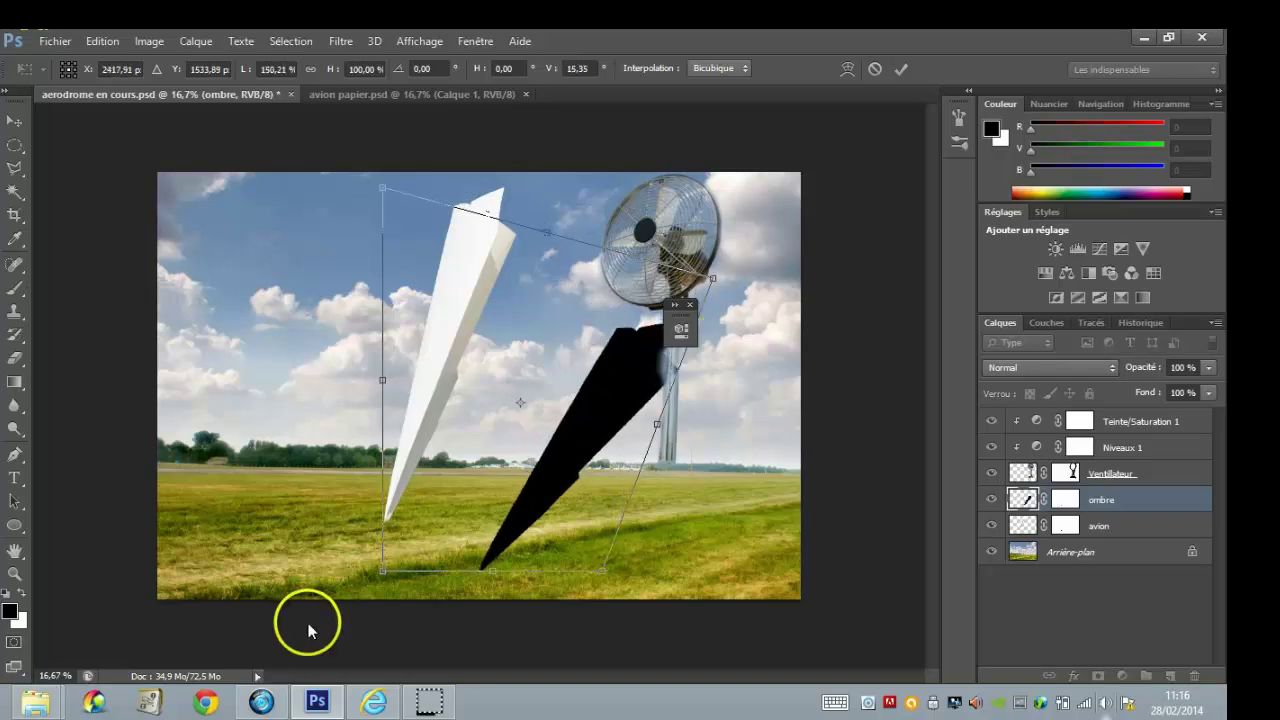
drag(385, 572, 312, 560)
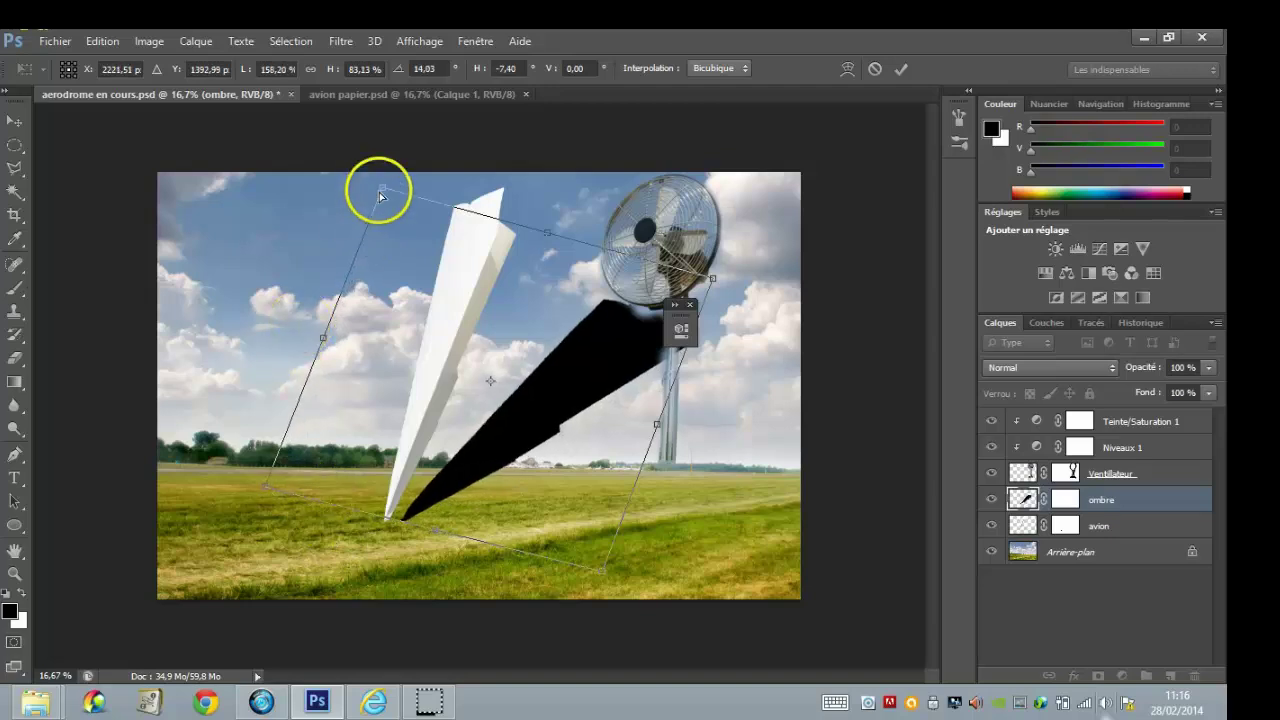
drag(381, 193, 571, 202)
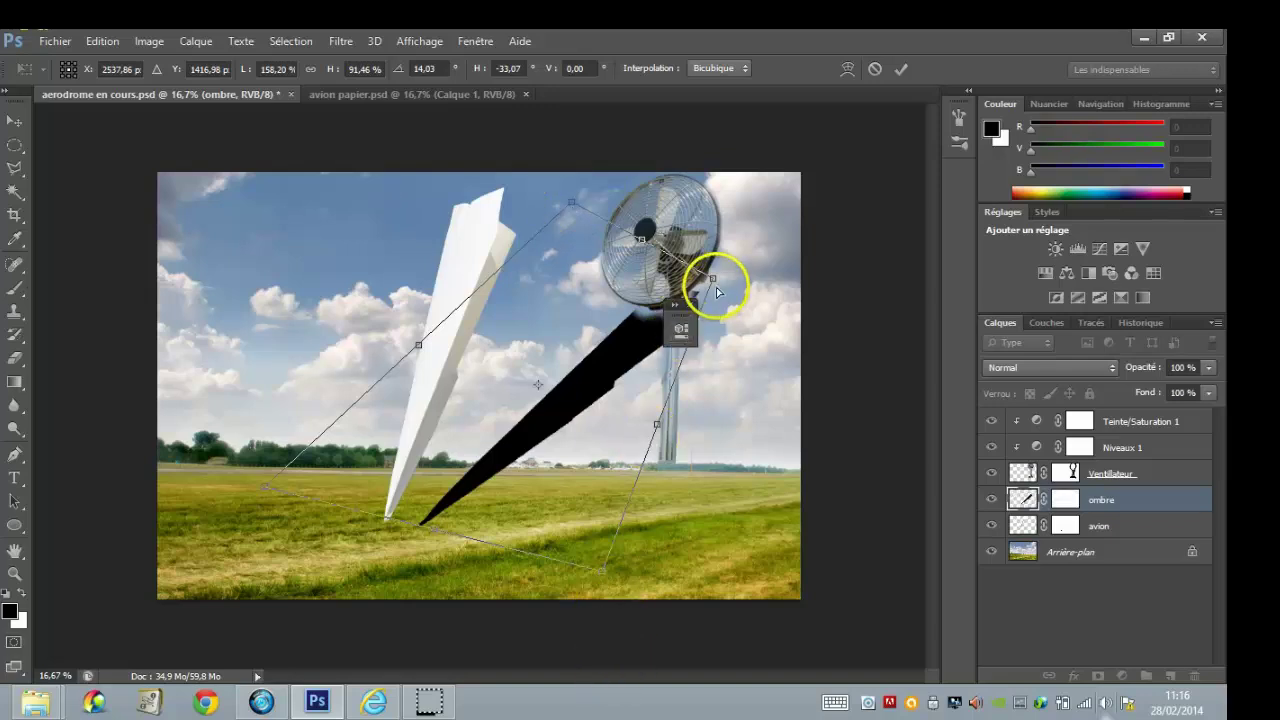
drag(713, 283, 787, 463)
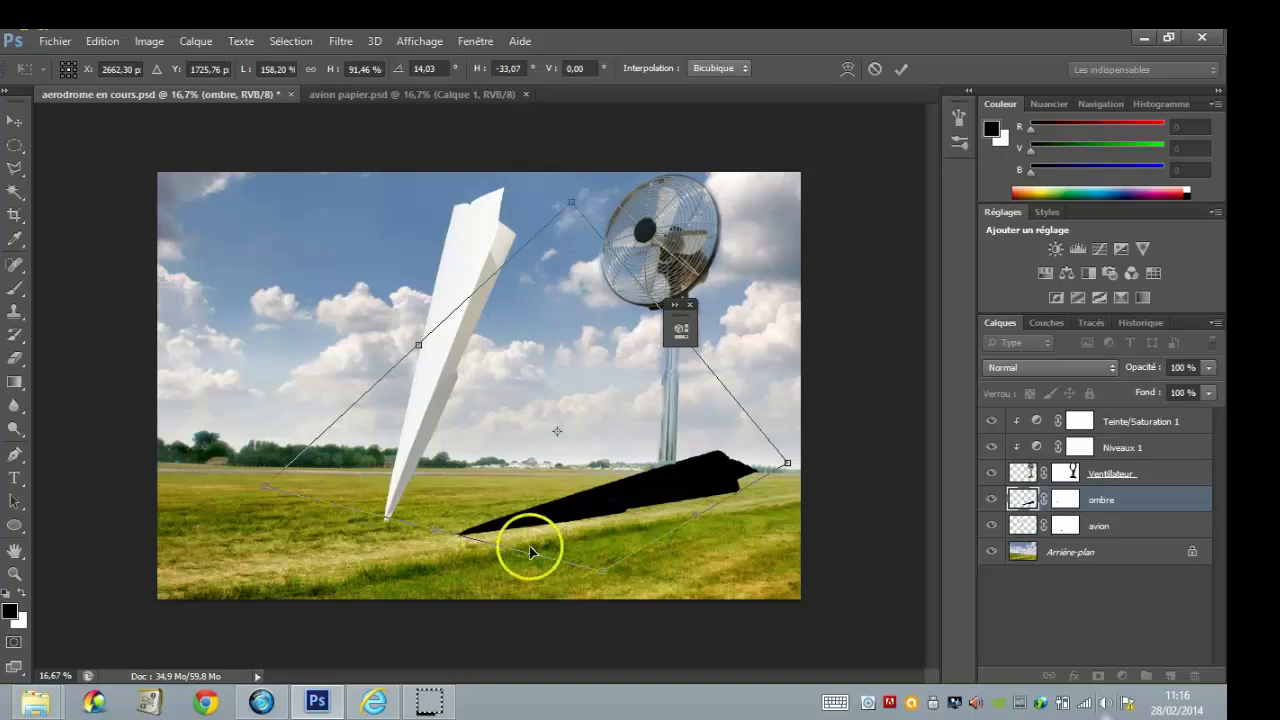
Step: Refine the shadow's corners so it stretches right from the plane's nose, and apply the distortion
drag(601, 574, 524, 568)
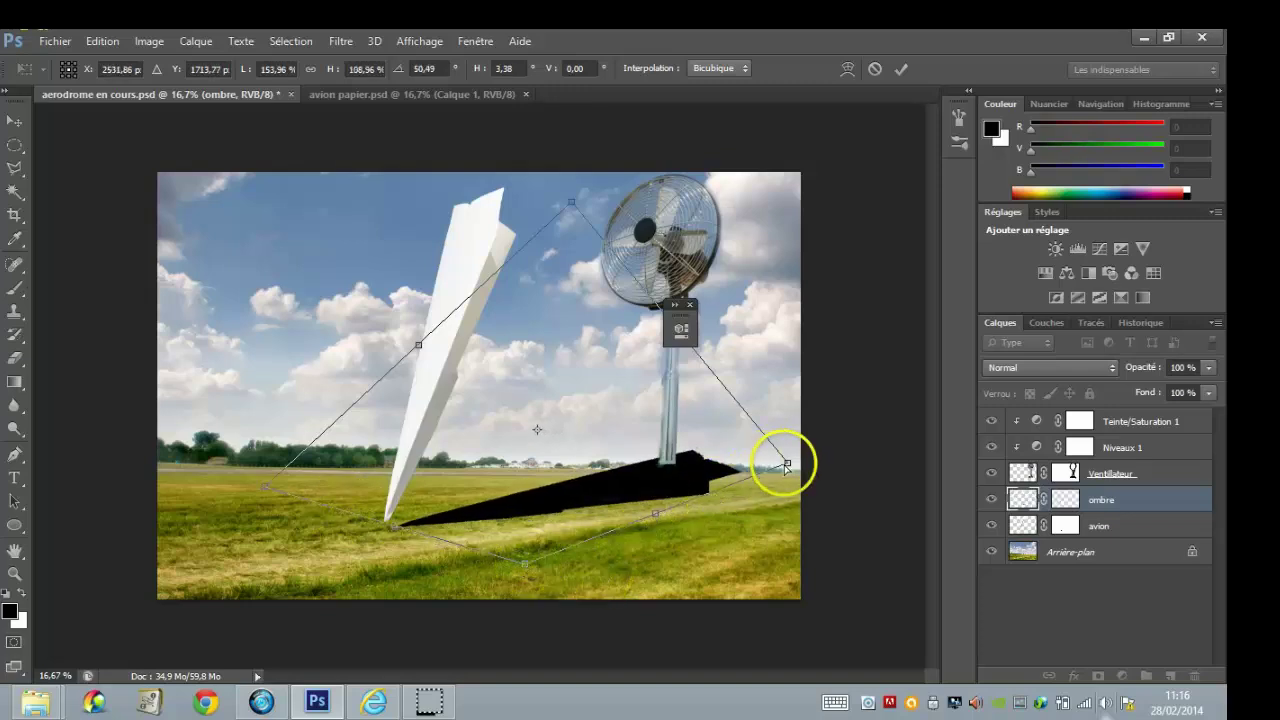
drag(786, 463, 793, 510)
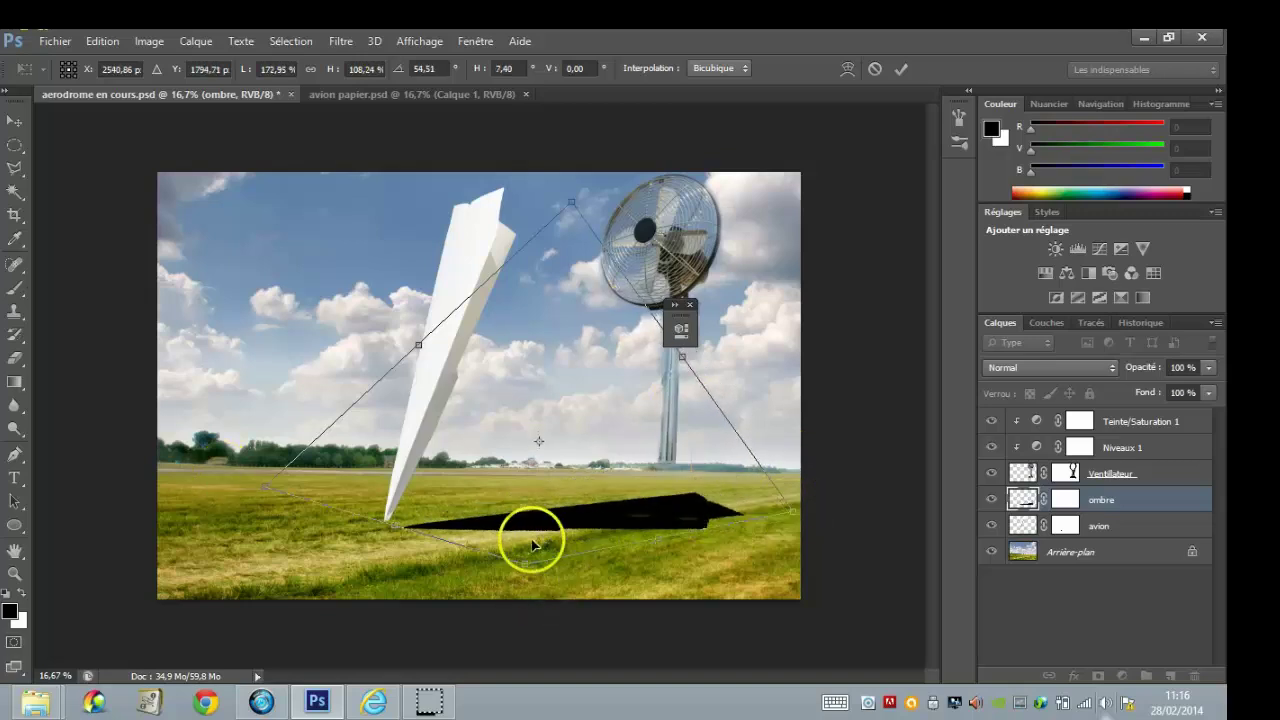
drag(528, 565, 522, 586)
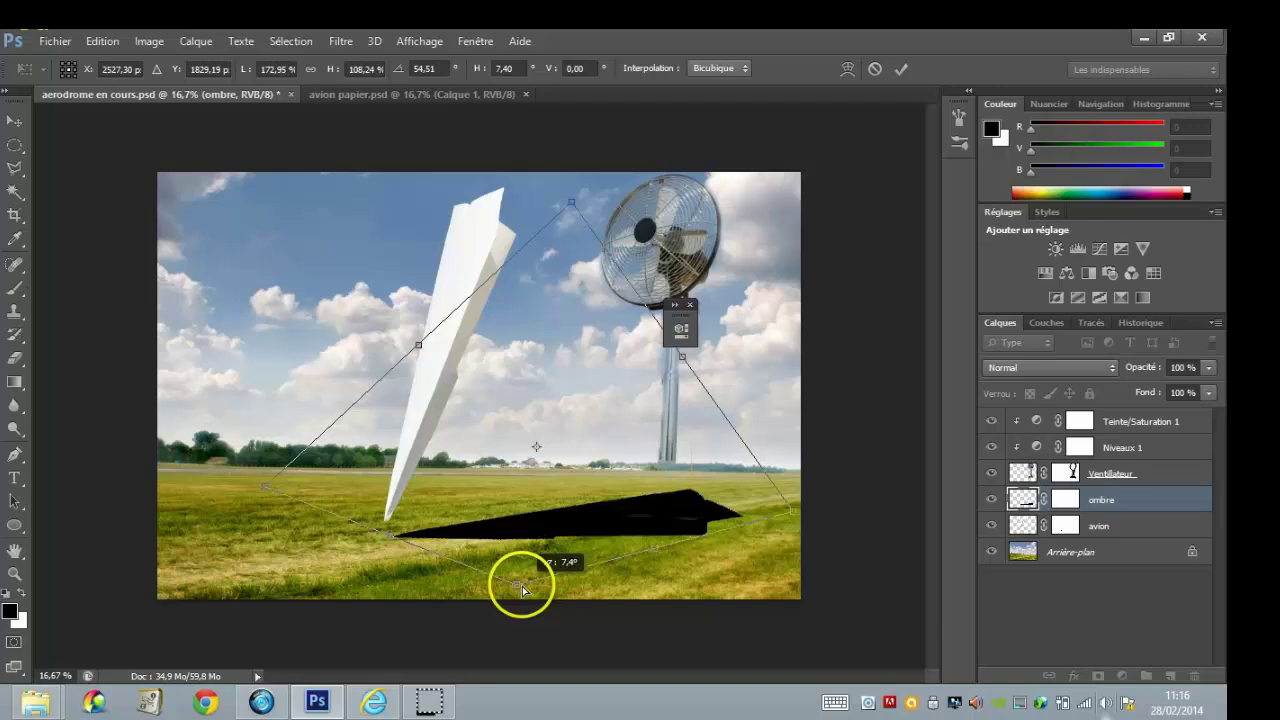
drag(492, 542, 492, 516)
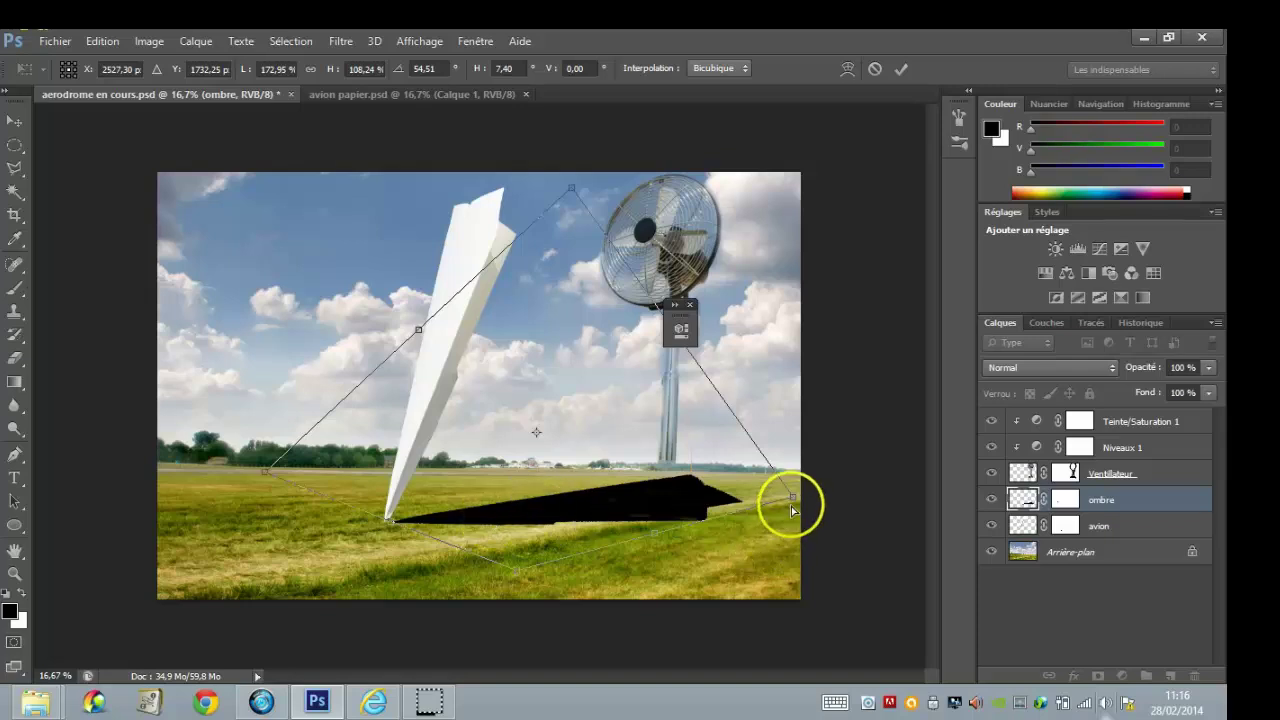
drag(791, 506, 797, 505)
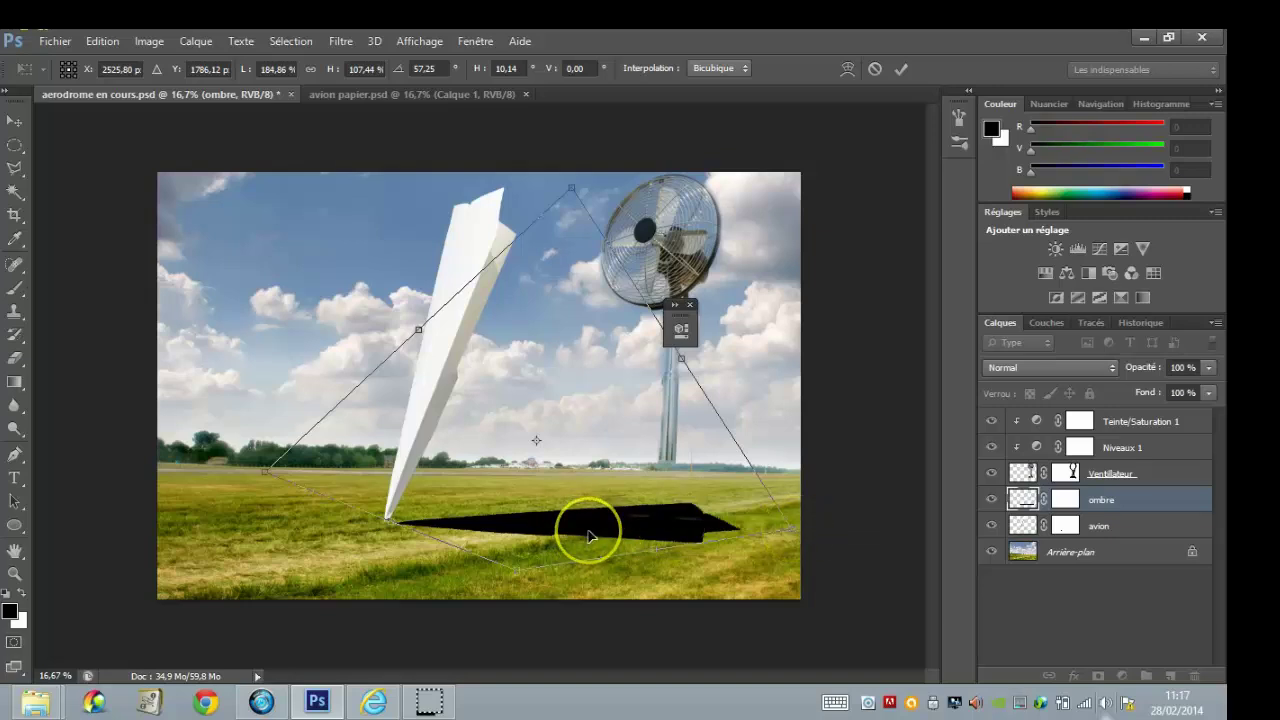
drag(589, 535, 578, 530)
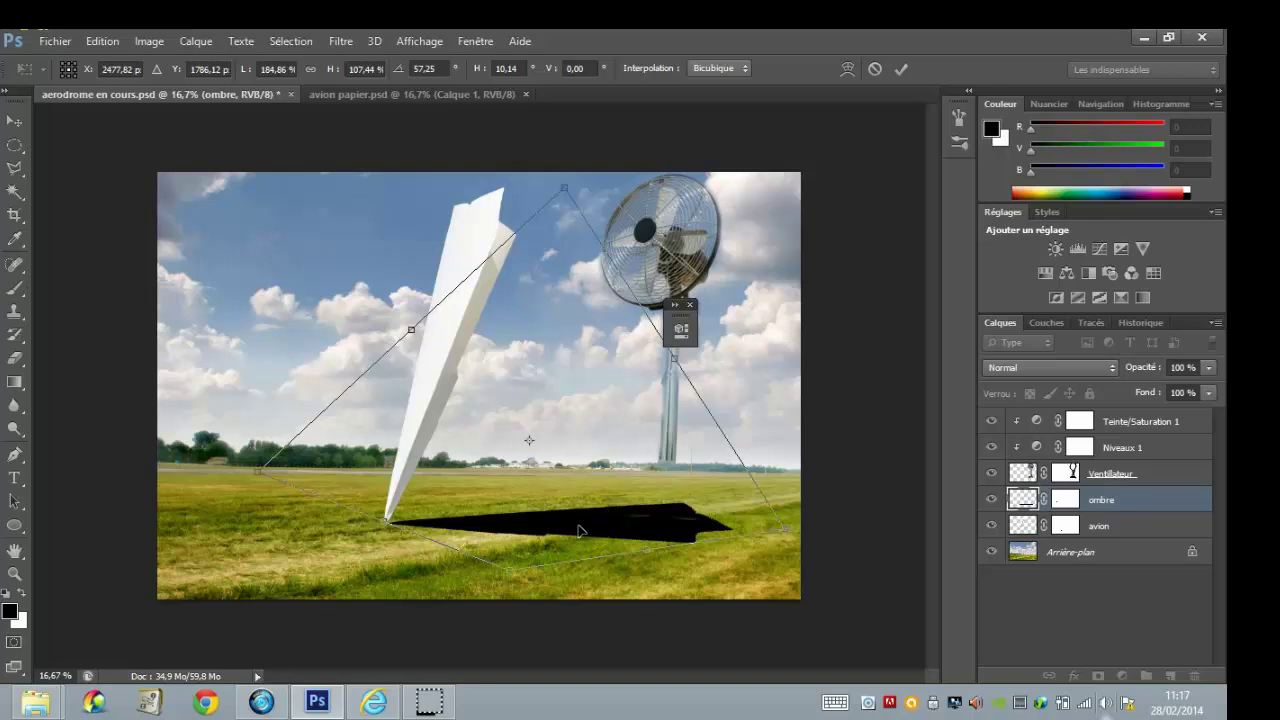
key(v)
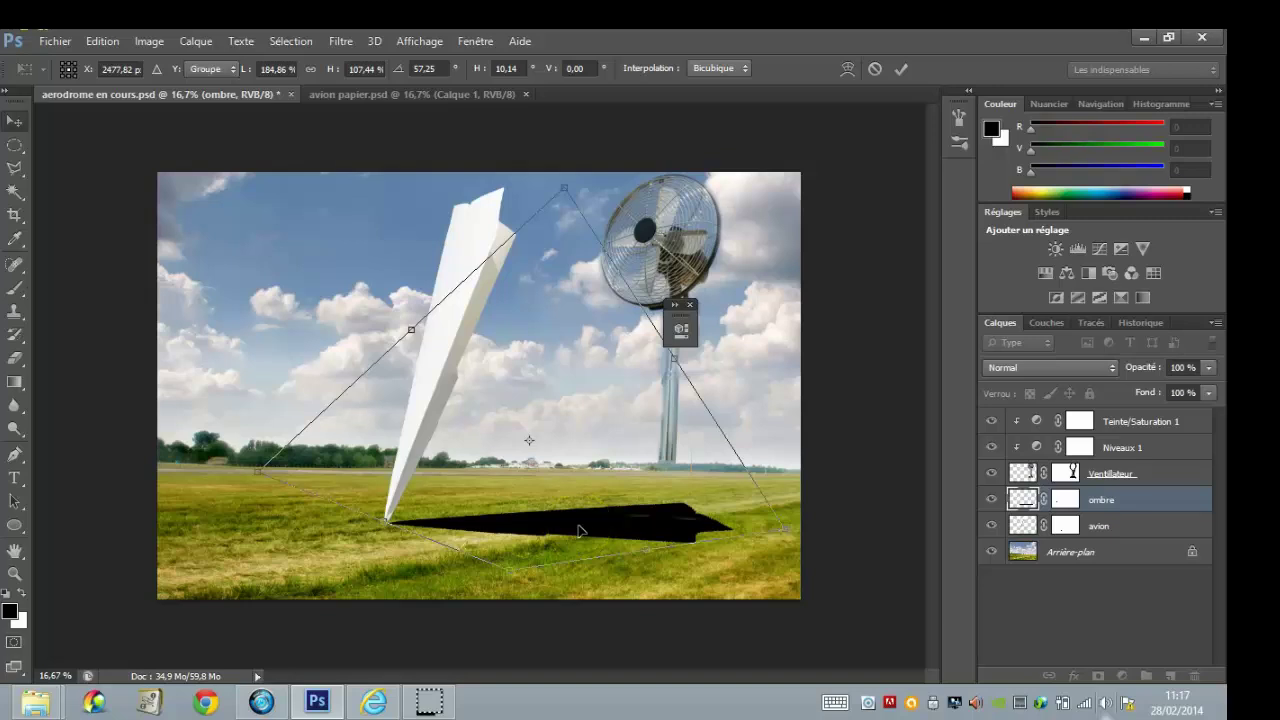
key(Return)
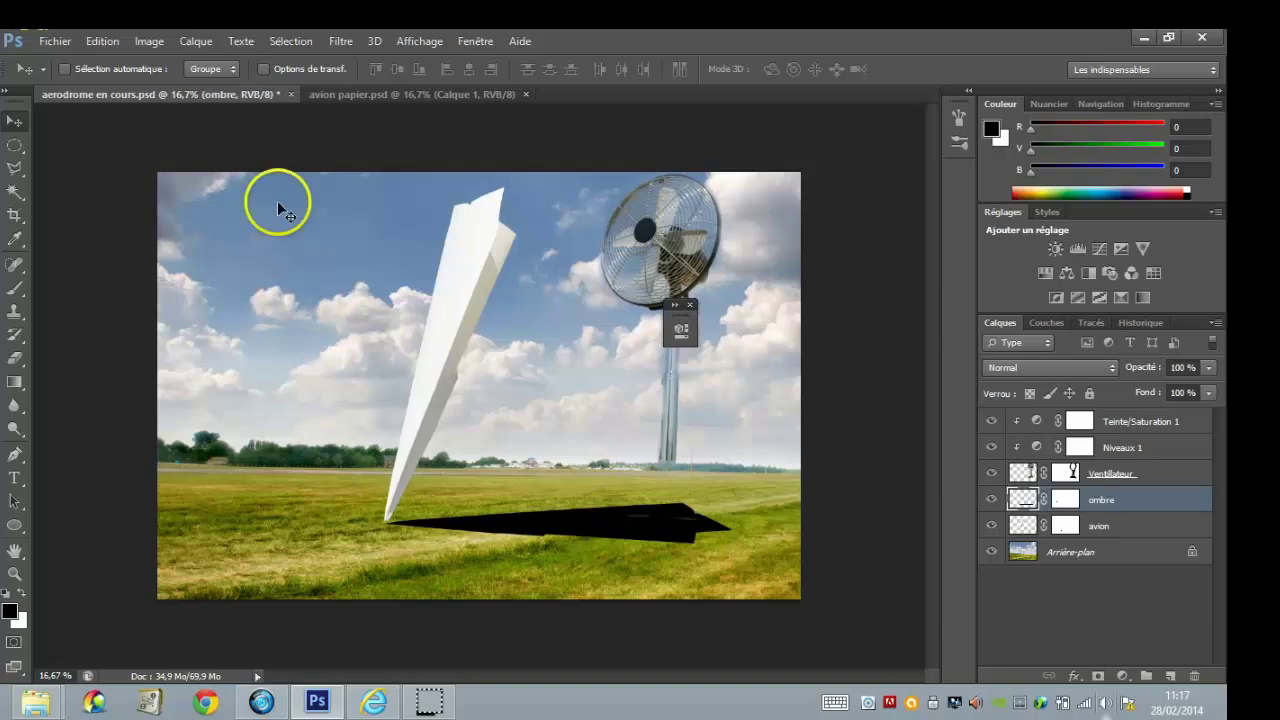
Step: Select the black shadow with the Magic Wand and apply a Flou gaussien of 3,0 pixels
click(15, 195)
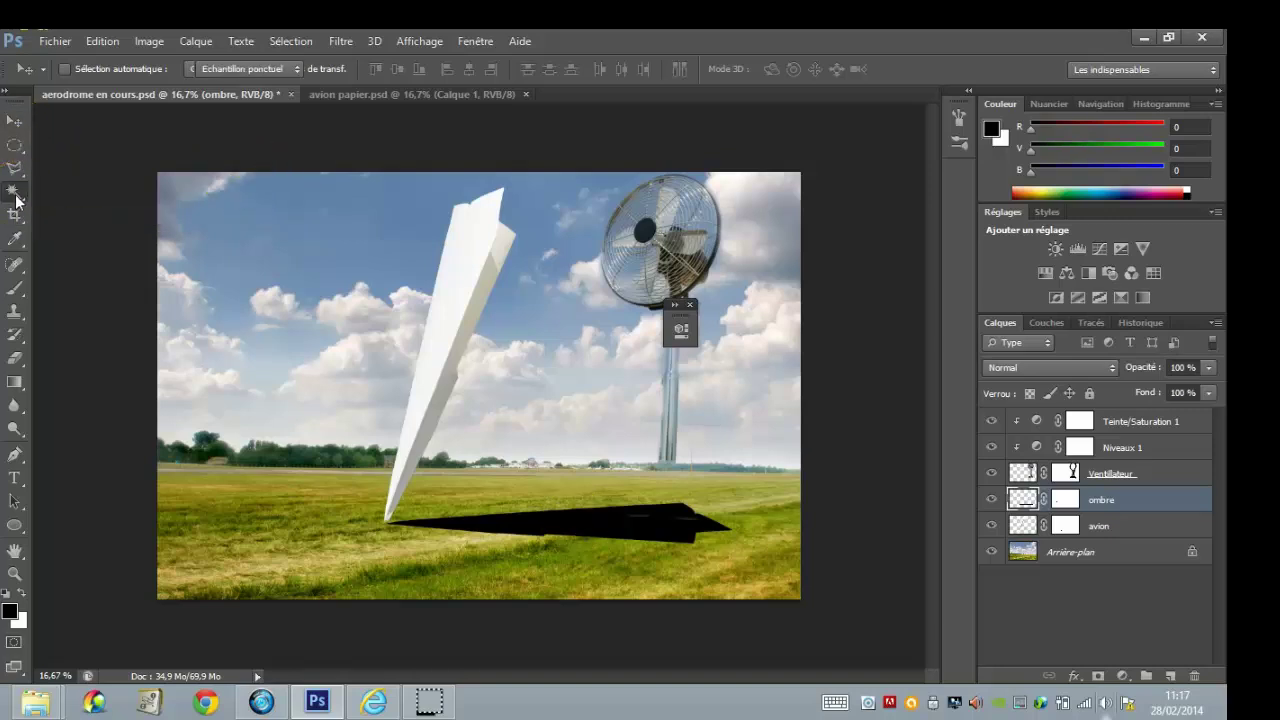
alt+click(990, 434)
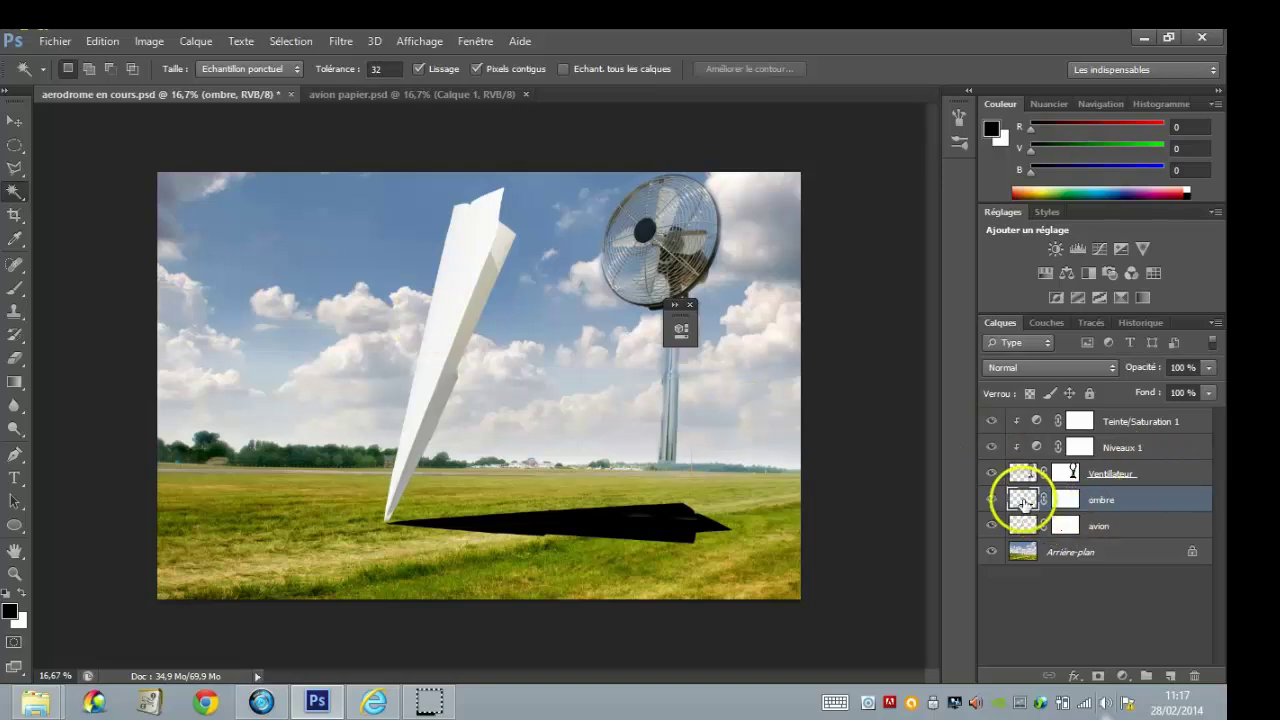
click(609, 523)
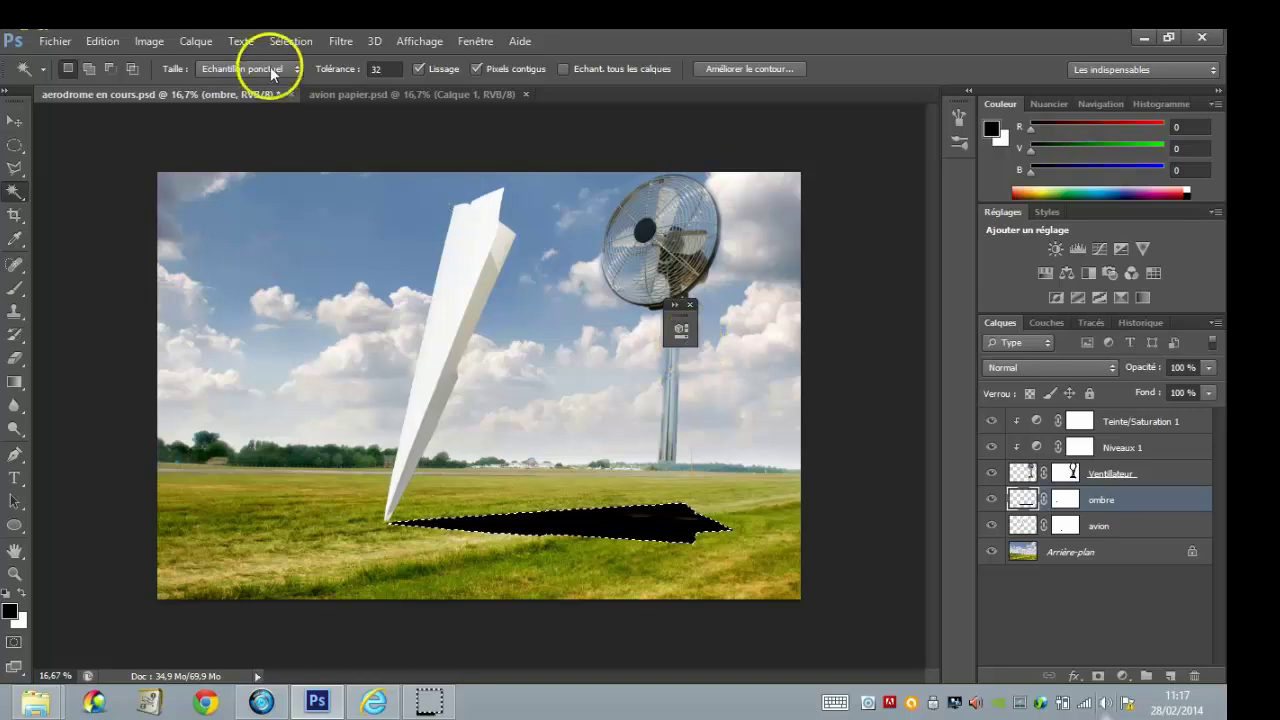
click(350, 42)
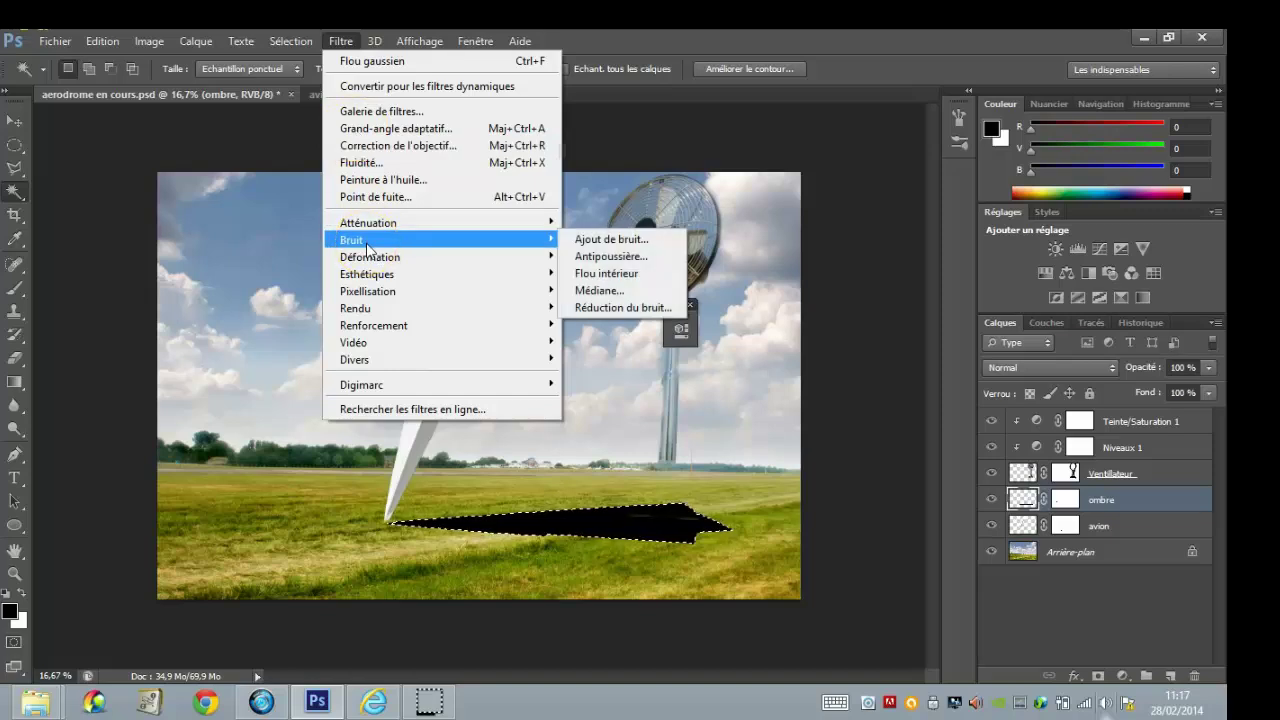
mouse_move(368, 222)
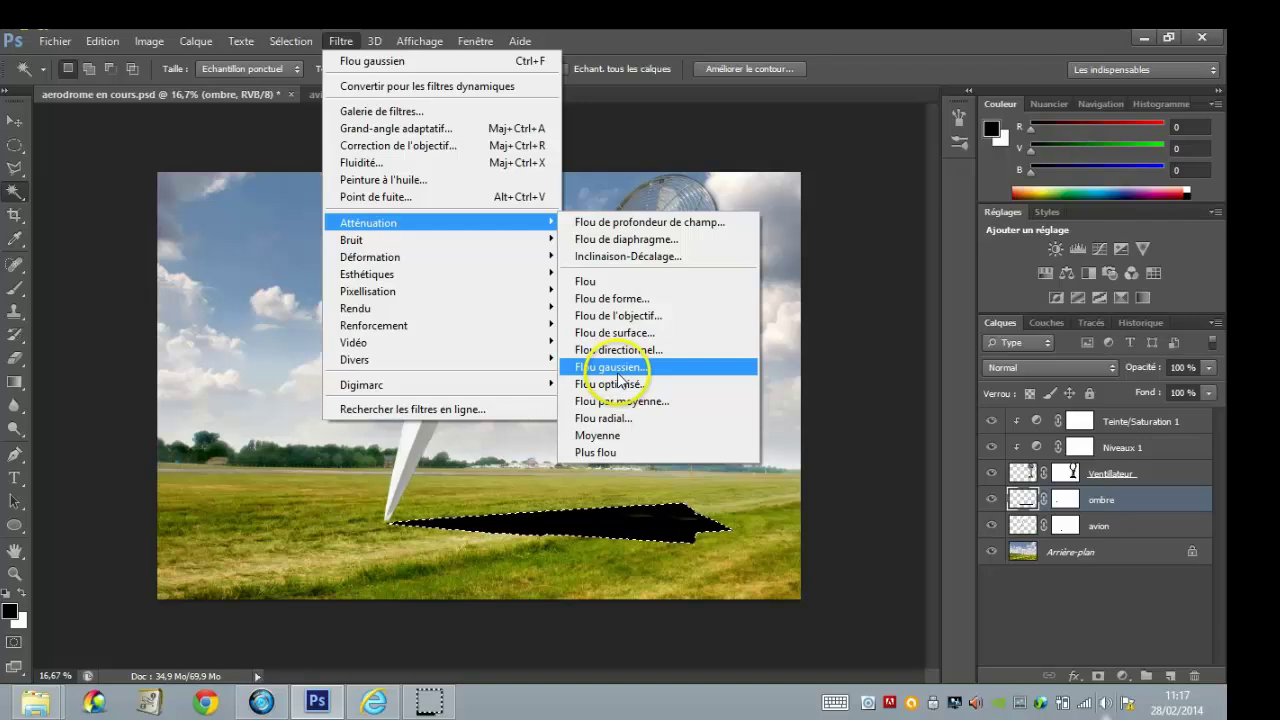
click(614, 370)
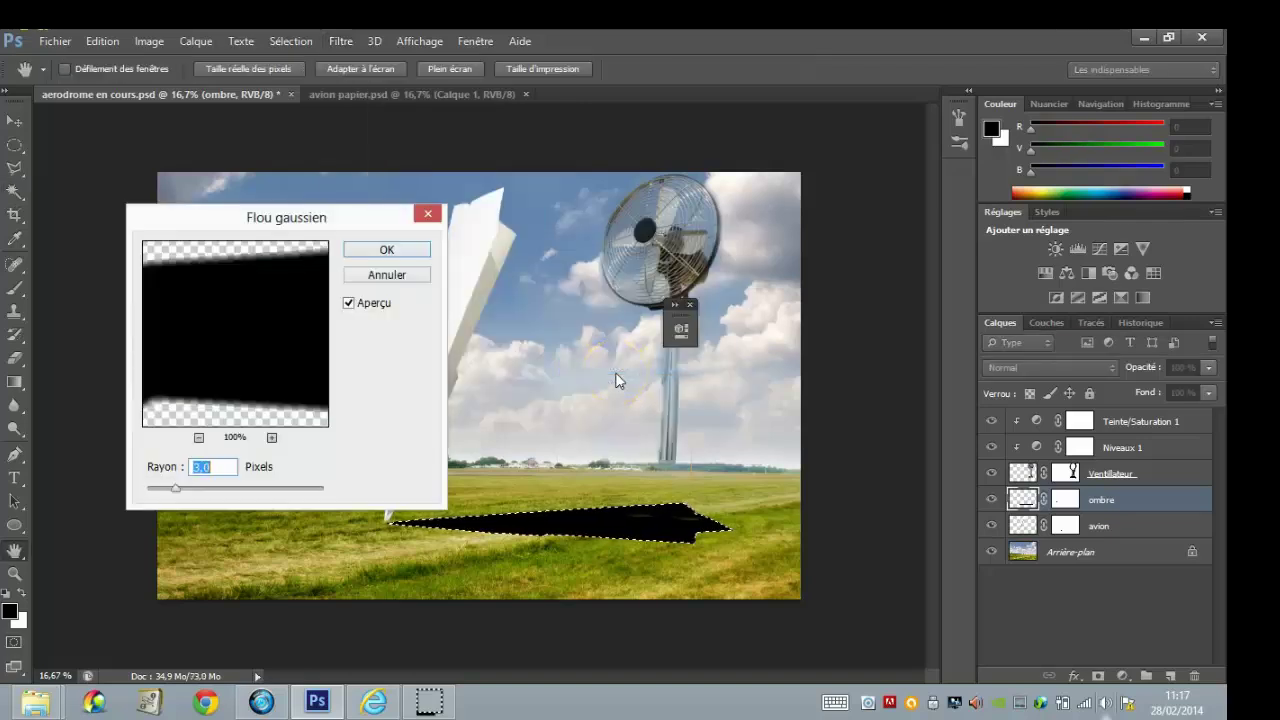
click(387, 250)
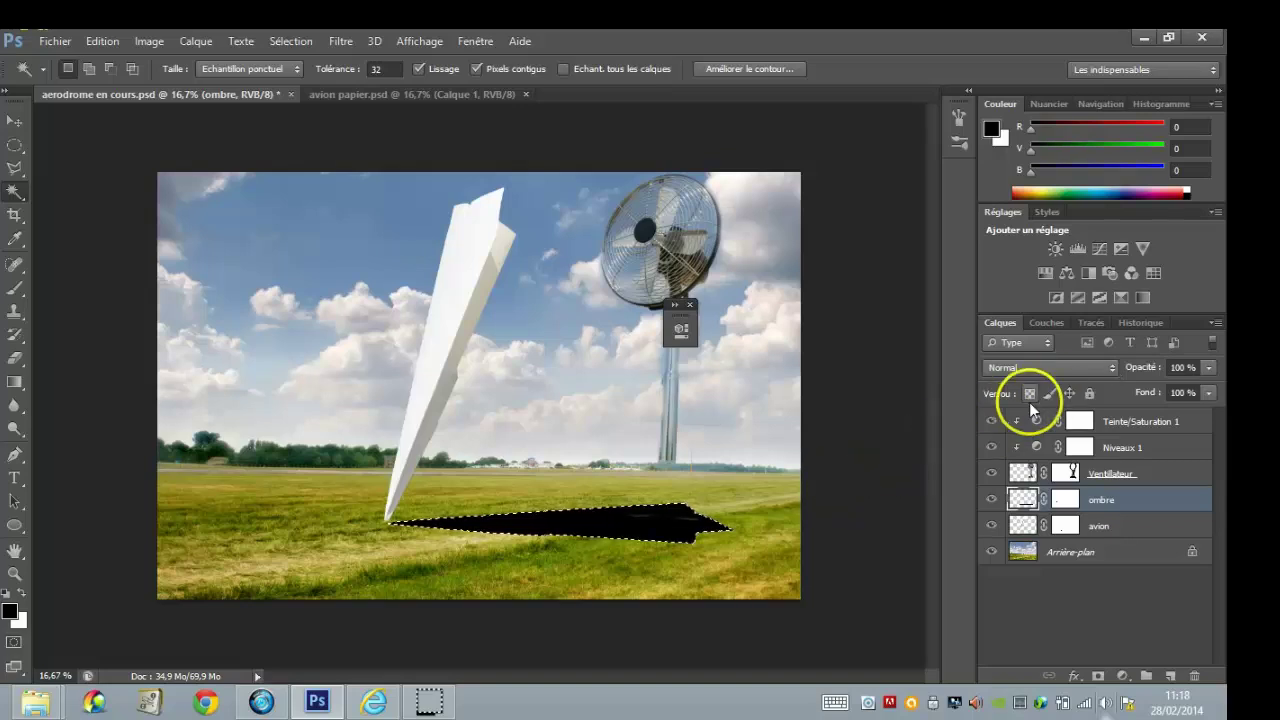
Step: Set the ombre layer's blend mode to Lumière tamisée and its opacity to 80%
click(1111, 365)
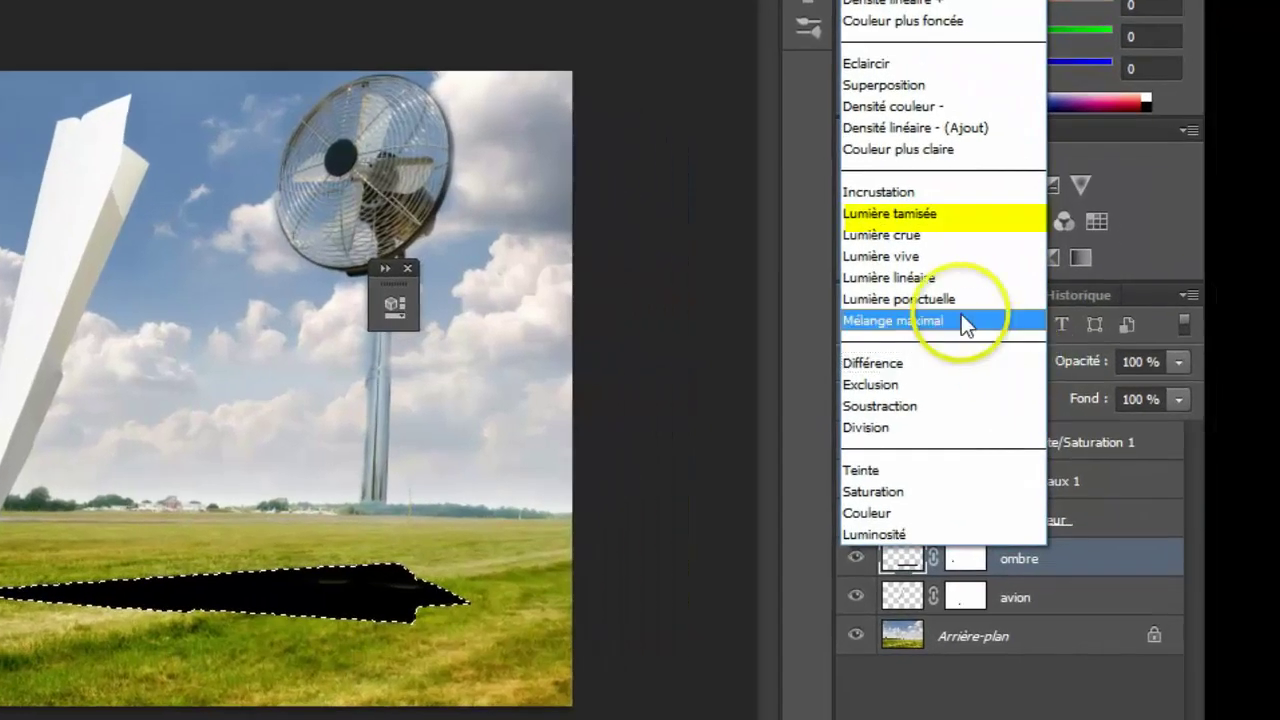
click(937, 218)
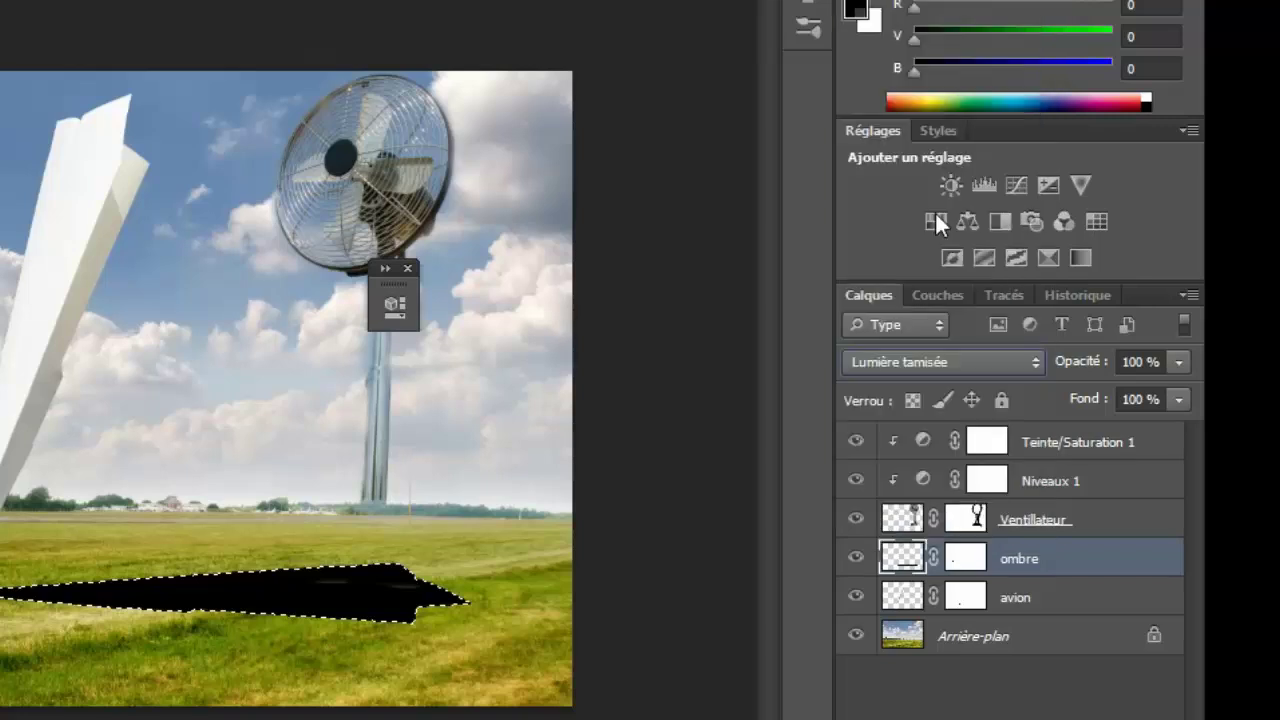
click(1179, 362)
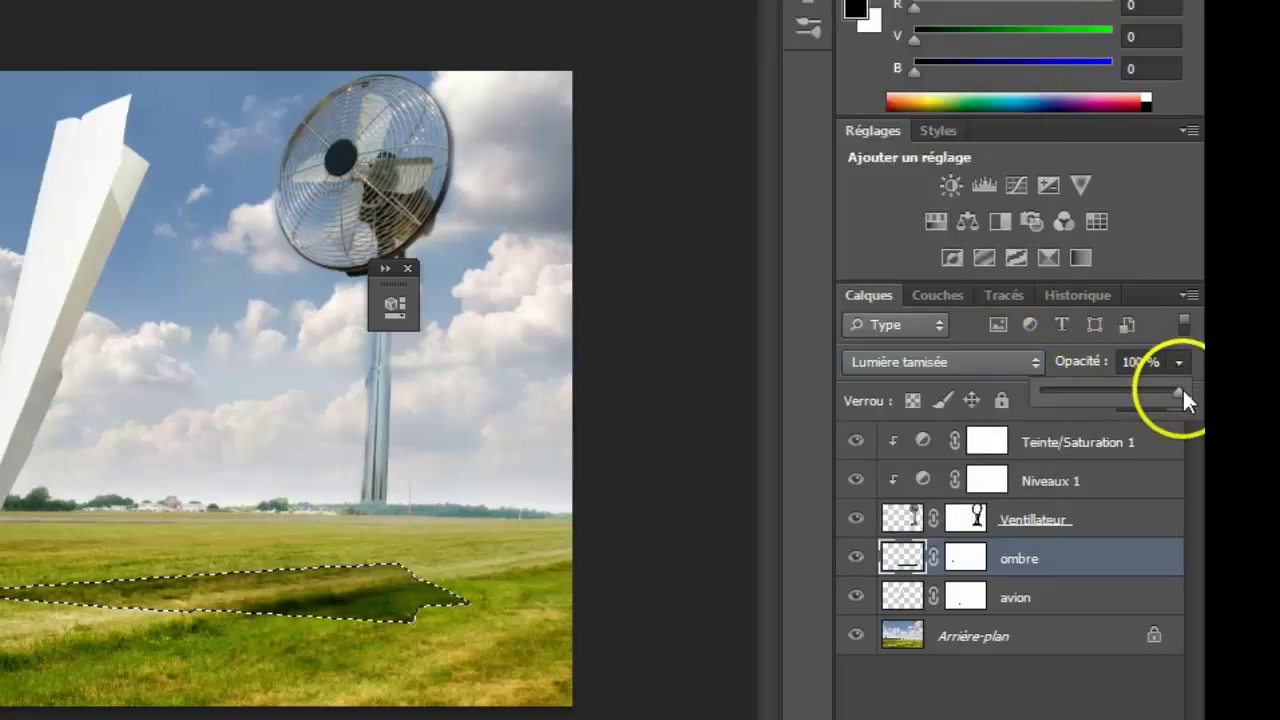
drag(1180, 390, 1181, 405)
key(Up)
key(Up)
key(Up)
key(Up)
key(Up)
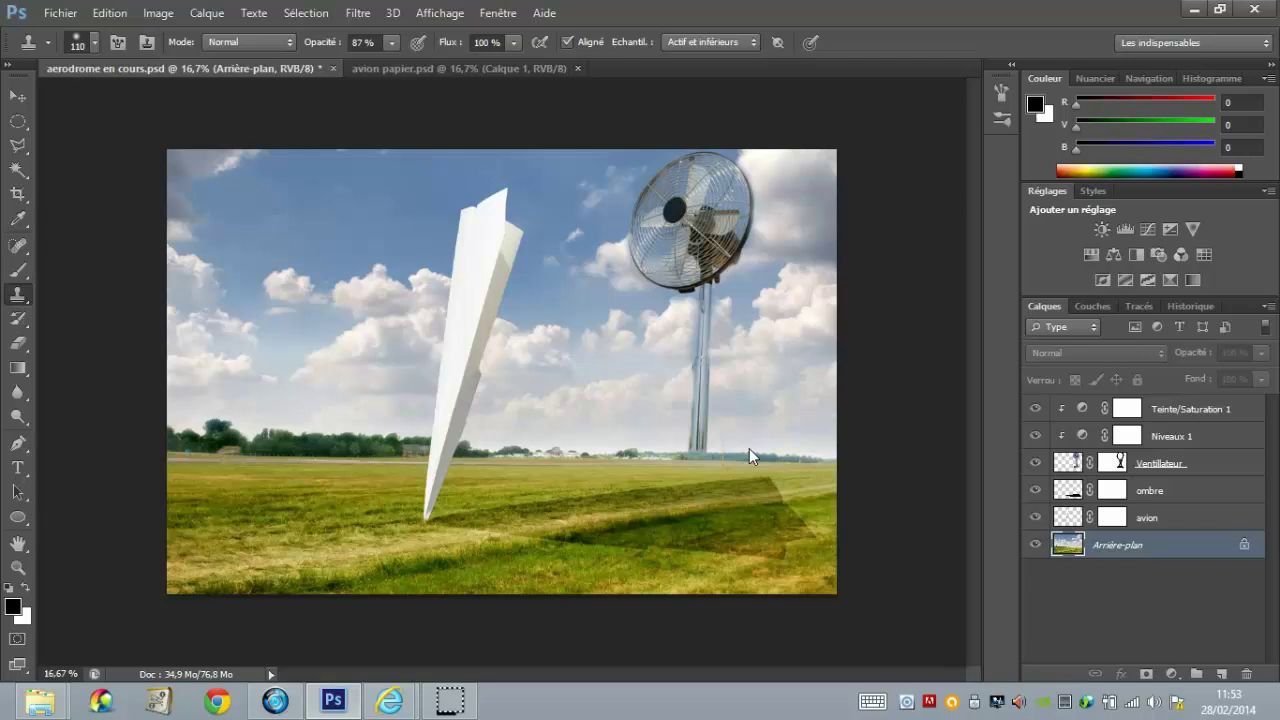
Step: Zoom in and clone cloud texture onto the Arrière-plan sky left of the fan with the Clone Stamp
key(ctrl+plus)
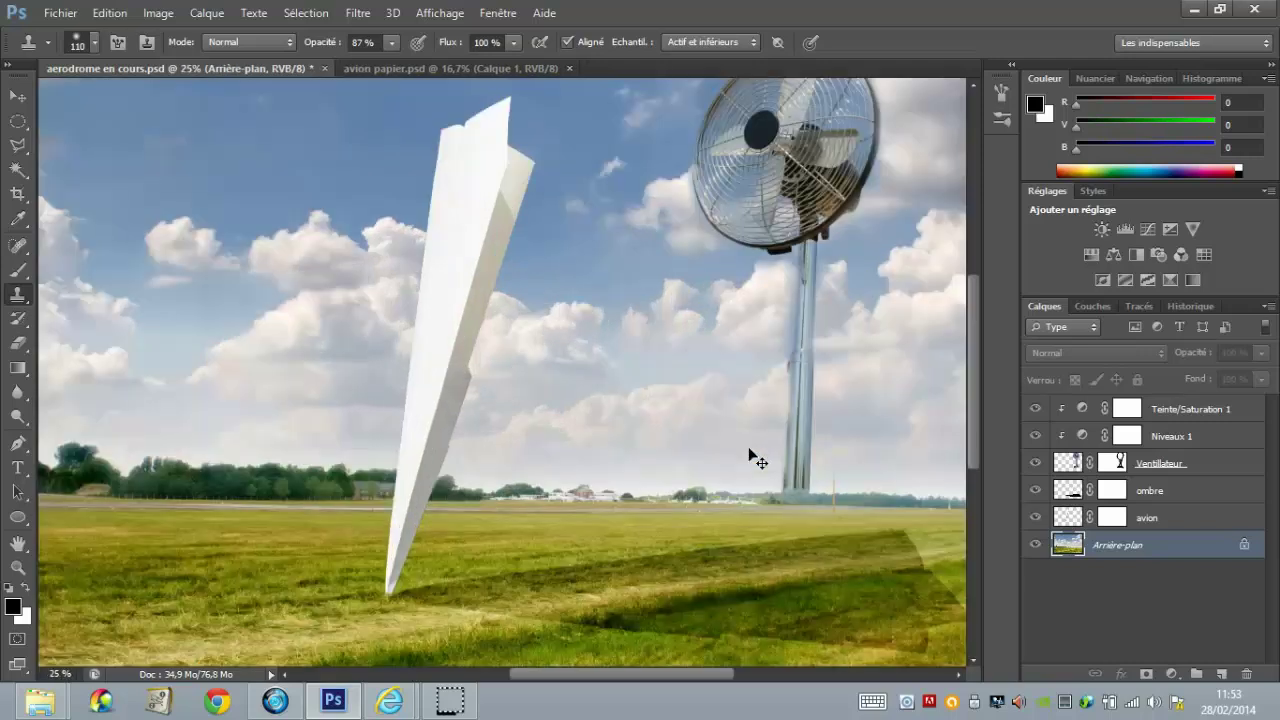
drag(972, 414, 979, 356)
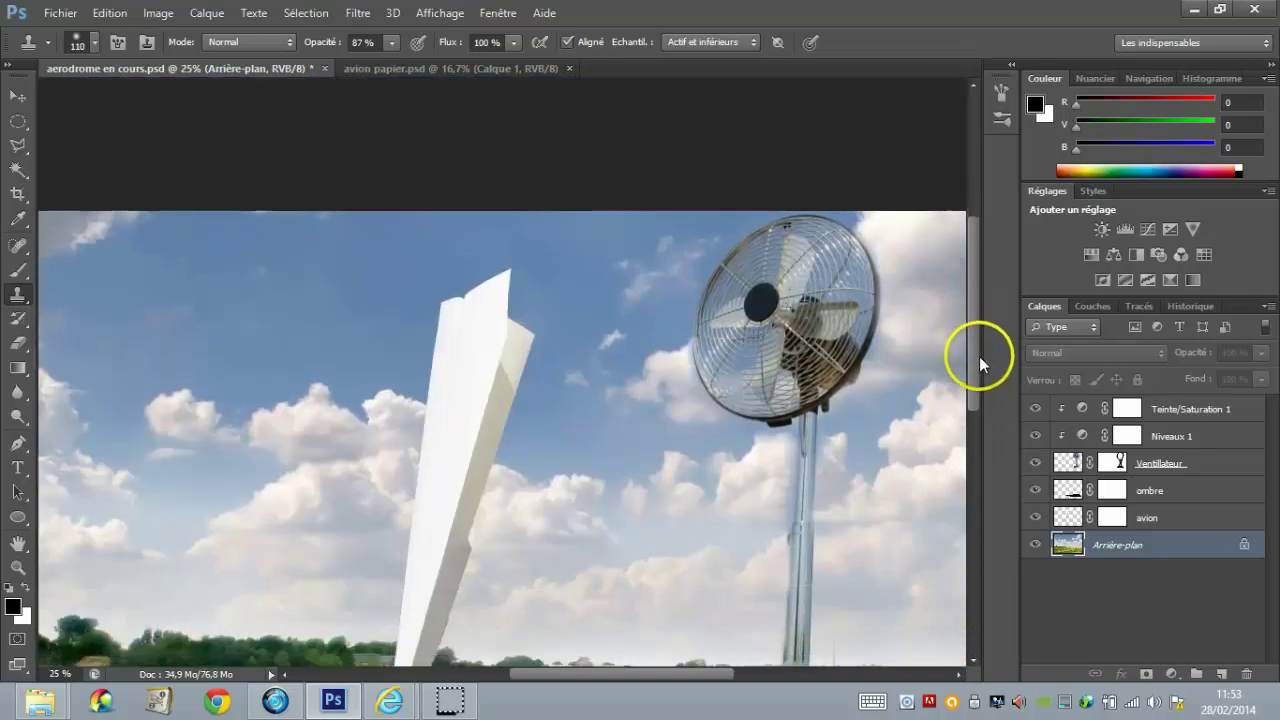
drag(693, 673, 736, 677)
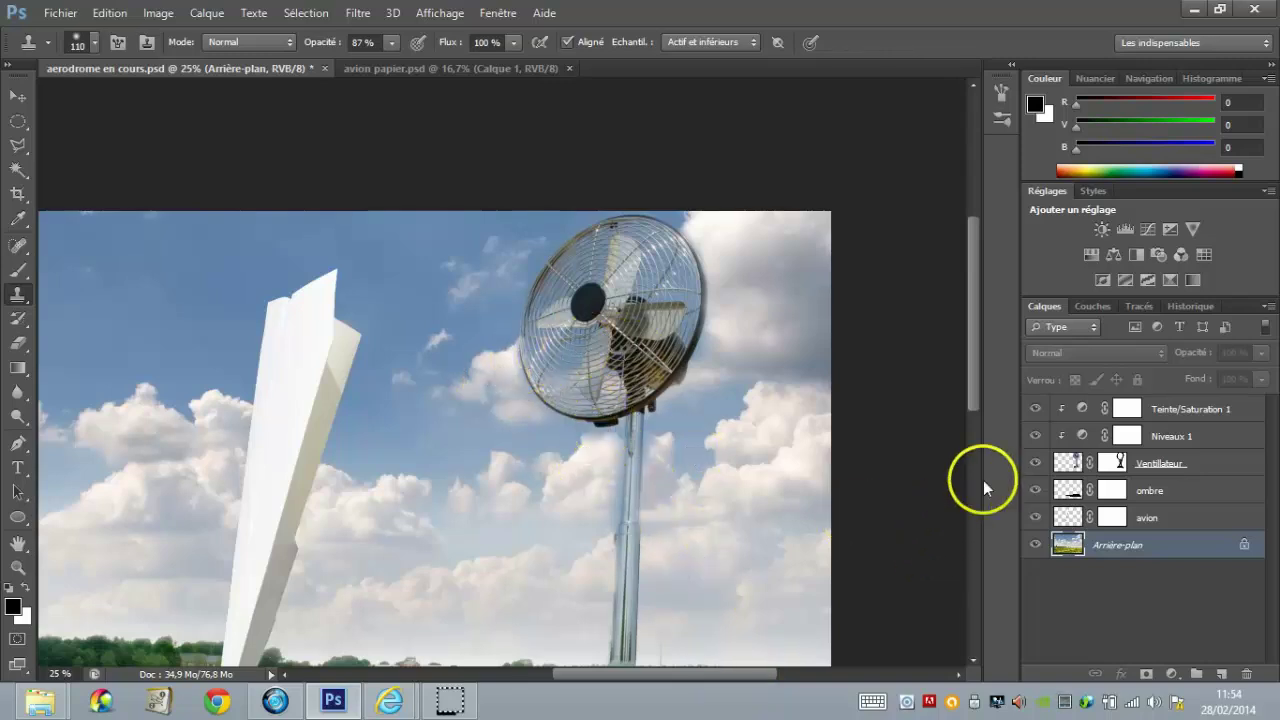
mouse_move(976, 350)
mouse_down()
mouse_move(973, 456)
mouse_move(981, 331)
mouse_up()
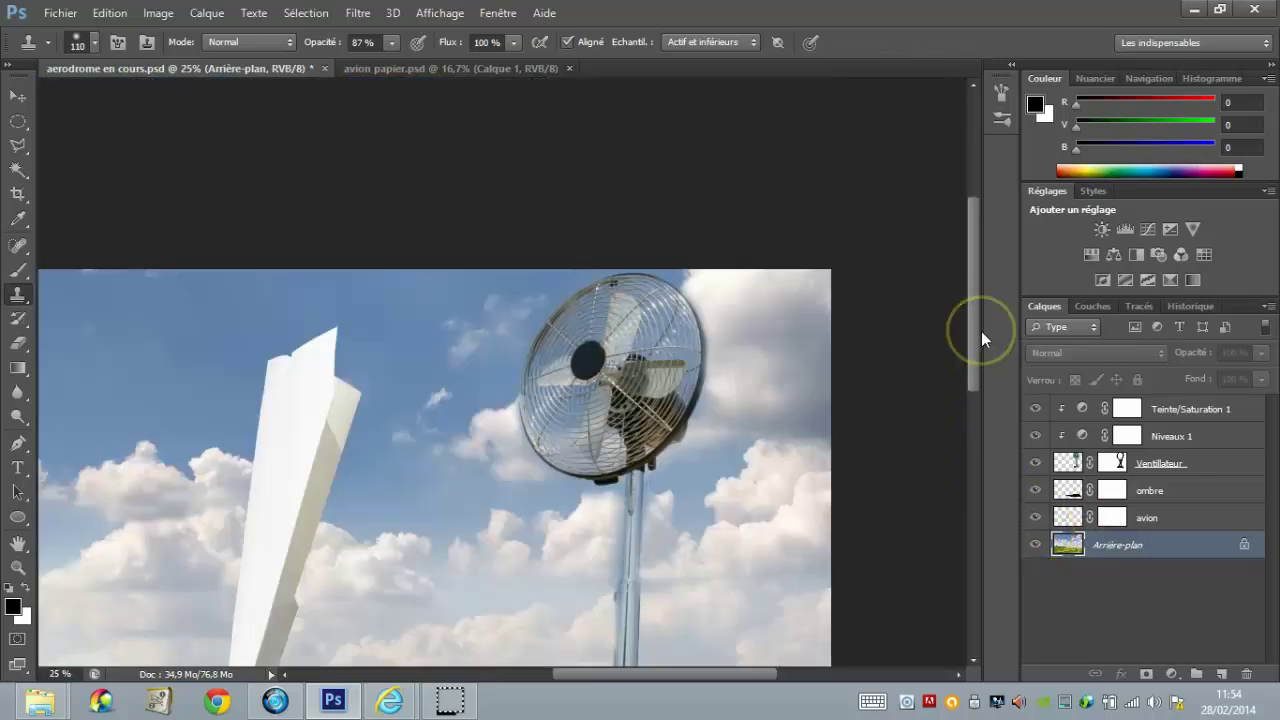
click(1116, 543)
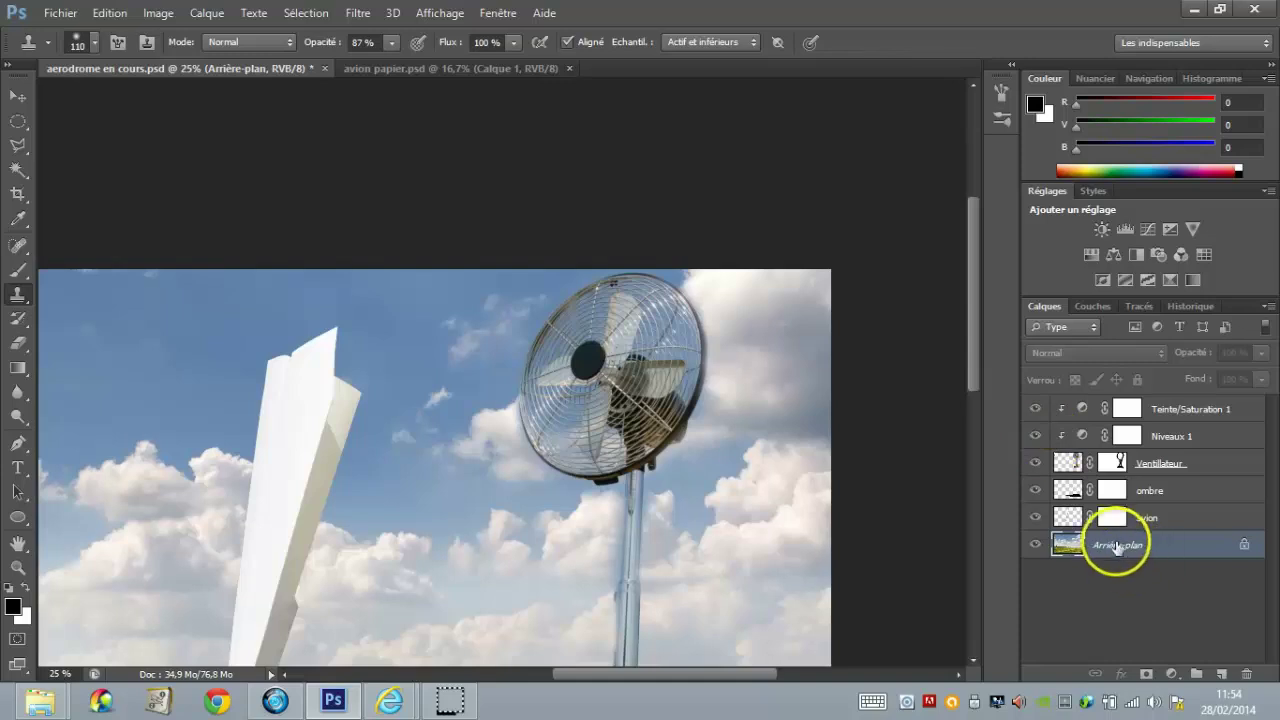
alt+click(288, 385)
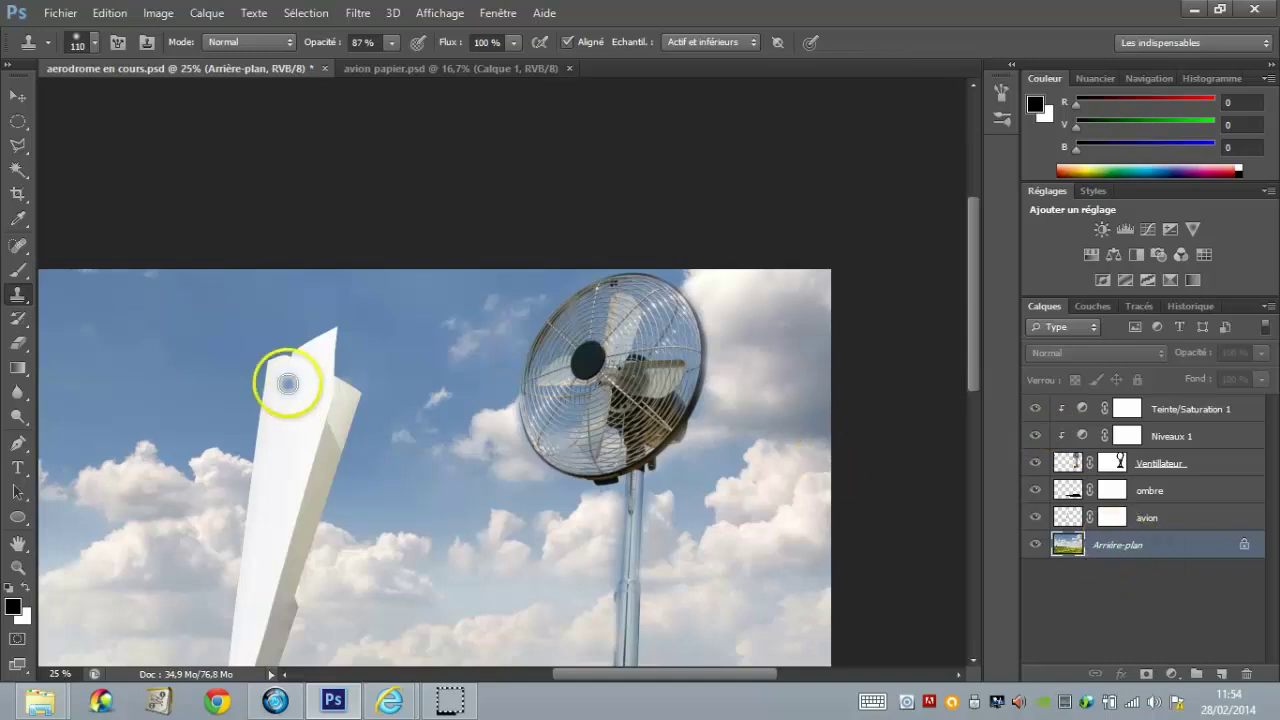
drag(17, 300, 138, 426)
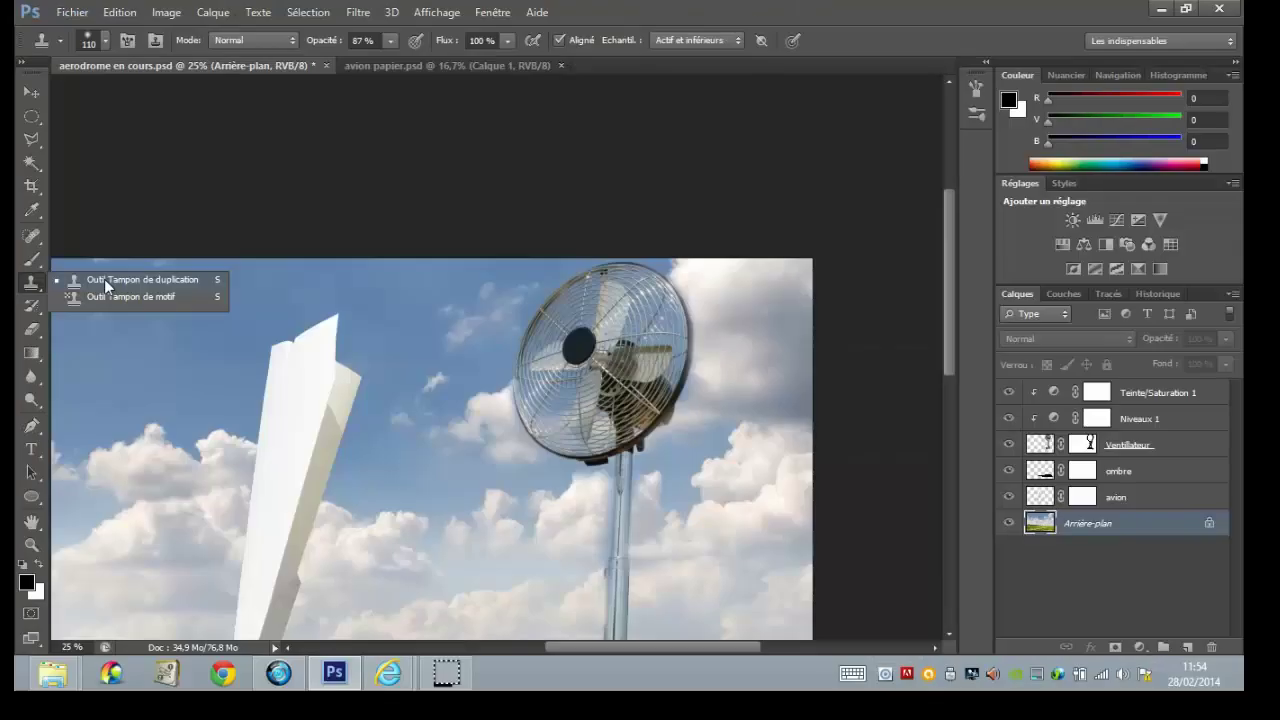
click(104, 279)
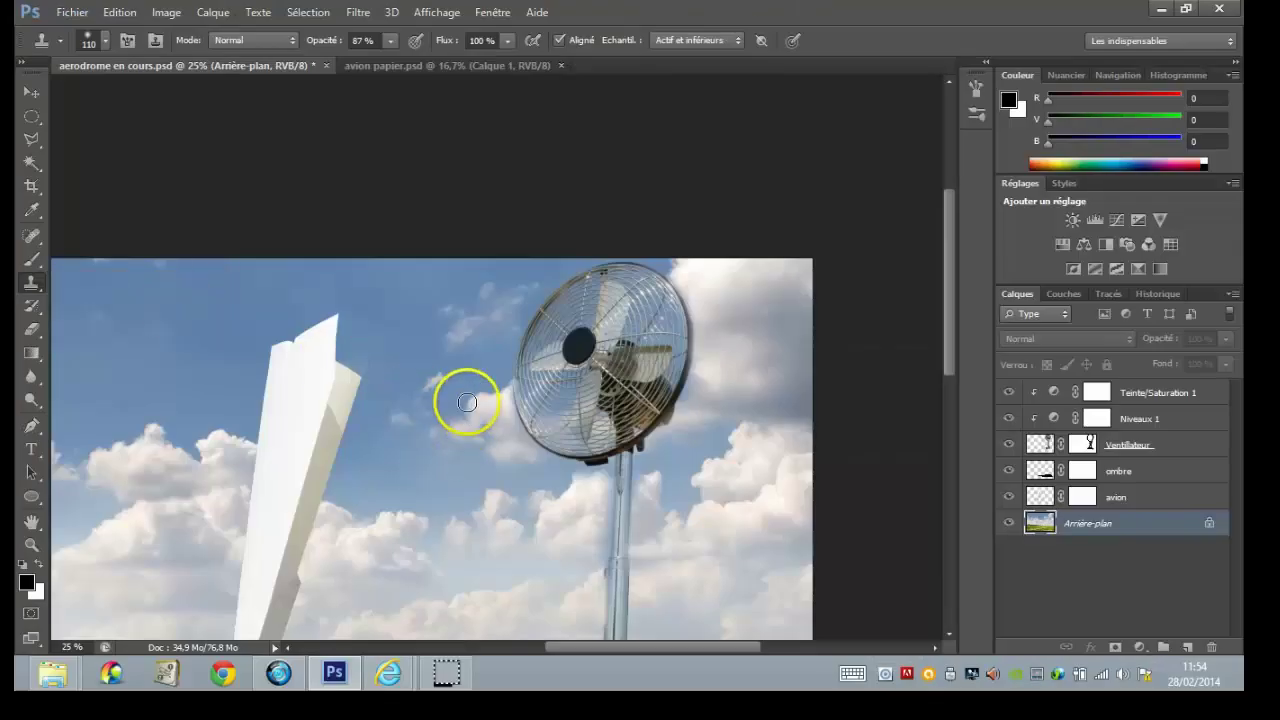
mouse_move(458, 410)
mouse_down()
mouse_move(498, 425)
mouse_move(457, 429)
mouse_move(477, 434)
mouse_move(491, 389)
mouse_move(486, 440)
mouse_move(446, 431)
mouse_up()
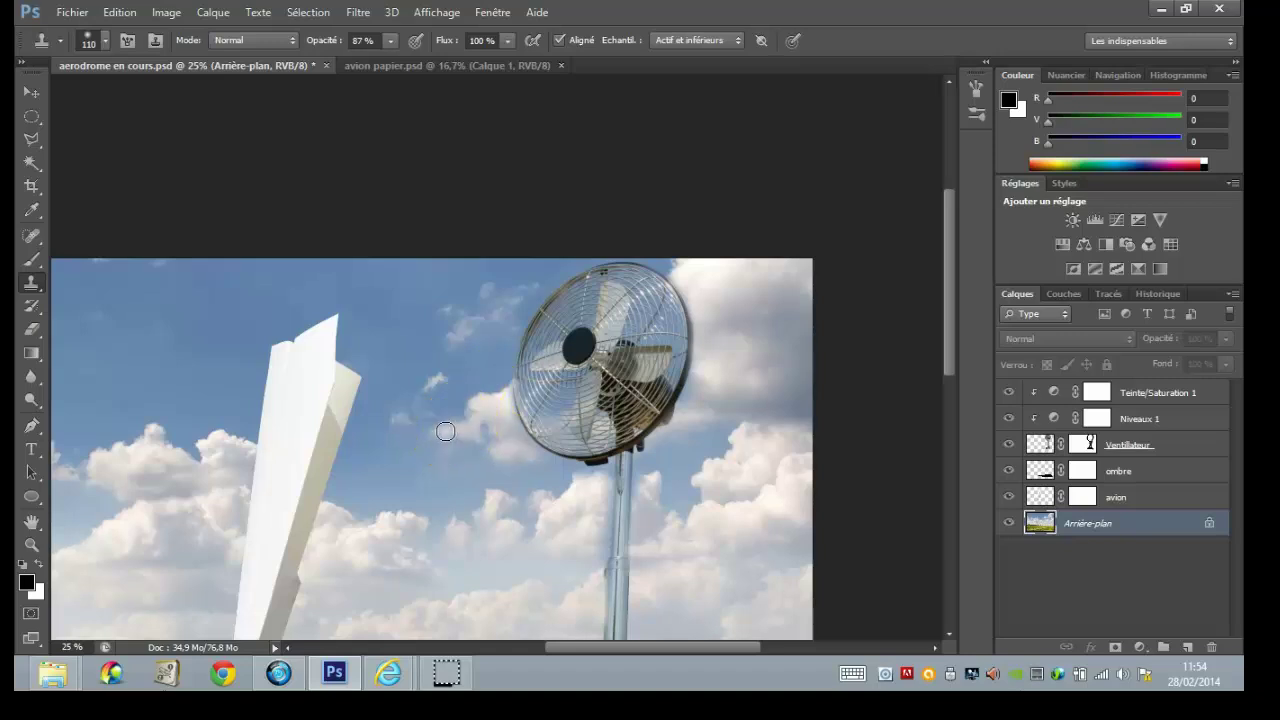
Step: Sample a new sky source and set a soft 110 px, 0% hardness clone brush at 65% opacity
key(alt)
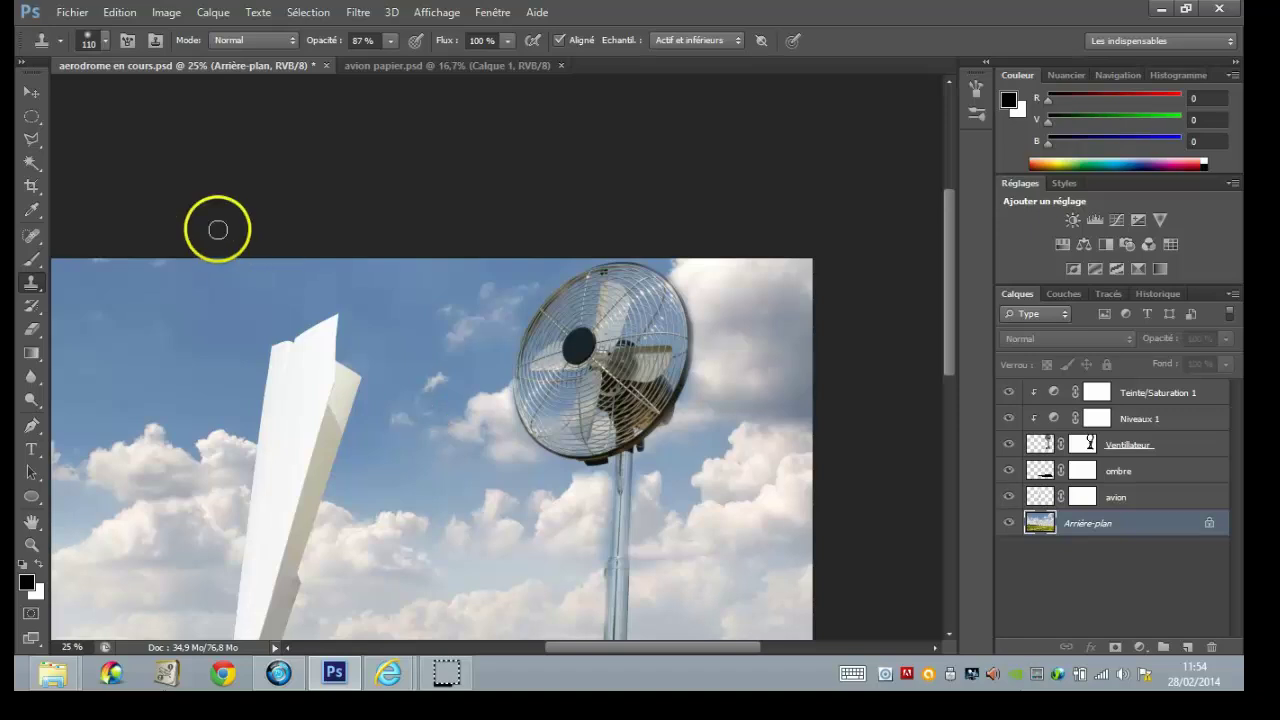
click(105, 45)
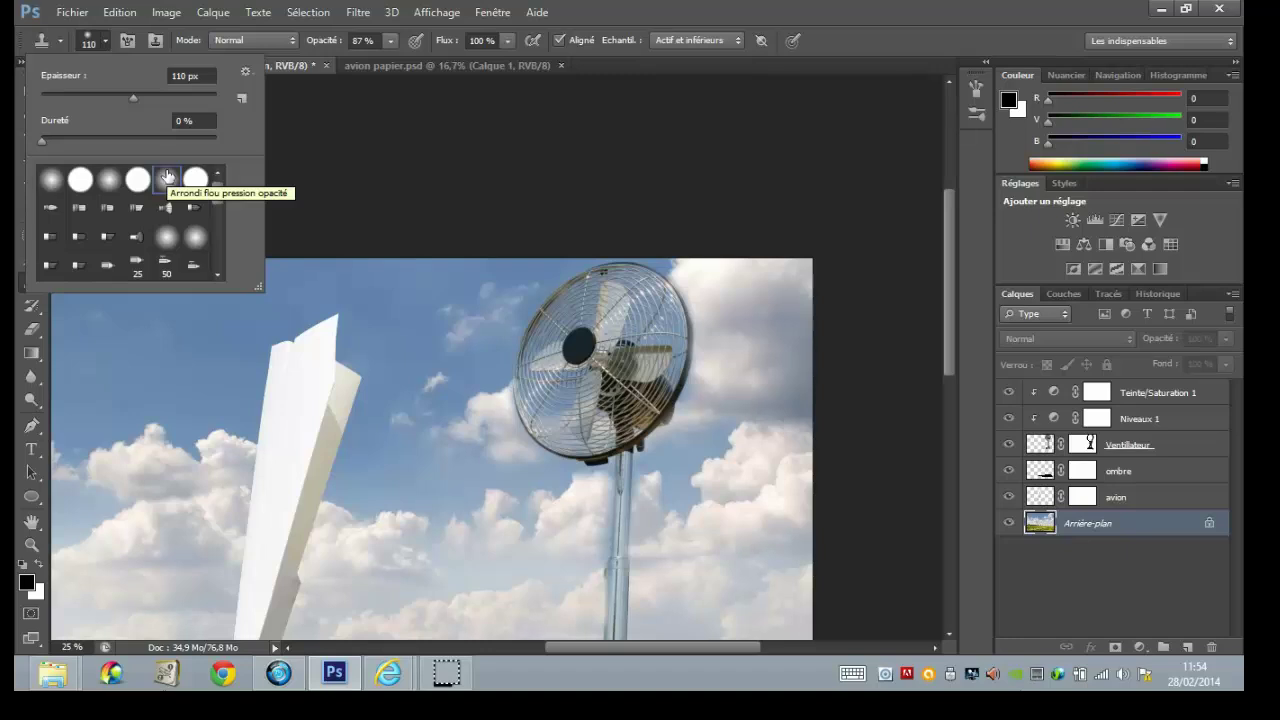
click(390, 41)
drag(393, 67, 391, 67)
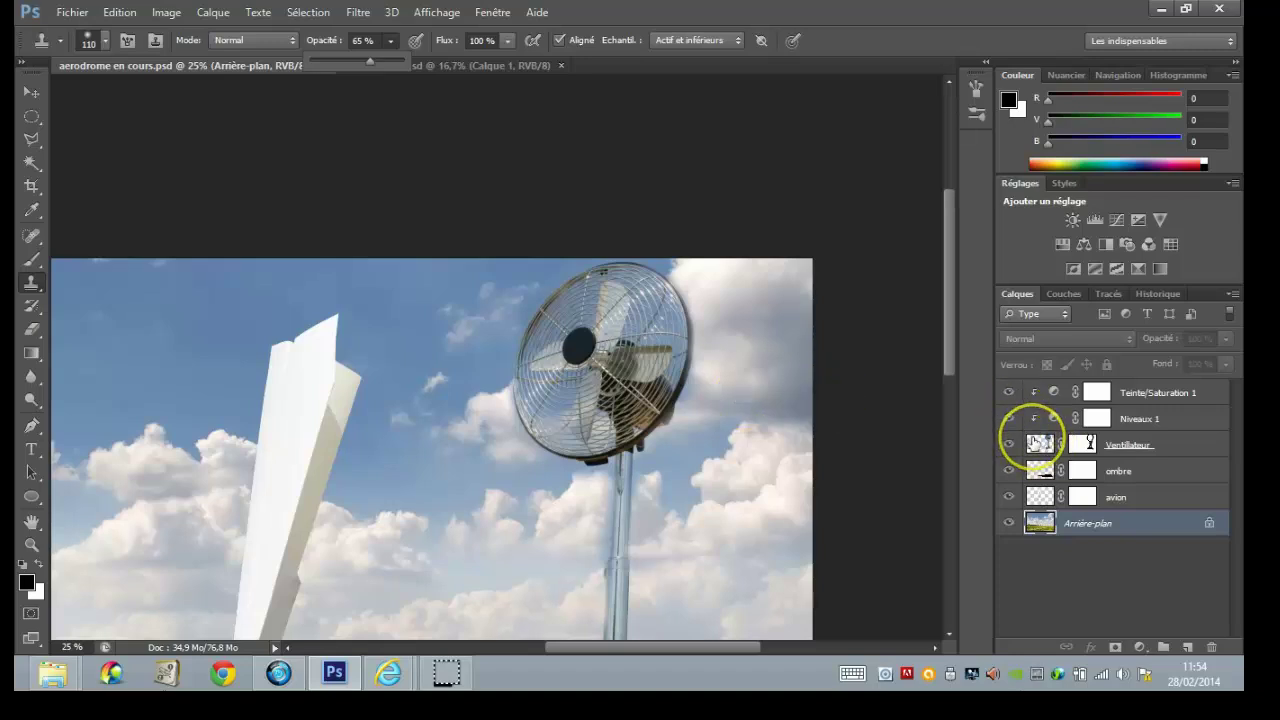
Step: Clone sky over the fan's top-left rim on the Ventilateur layer
click(1037, 442)
drag(560, 289, 529, 333)
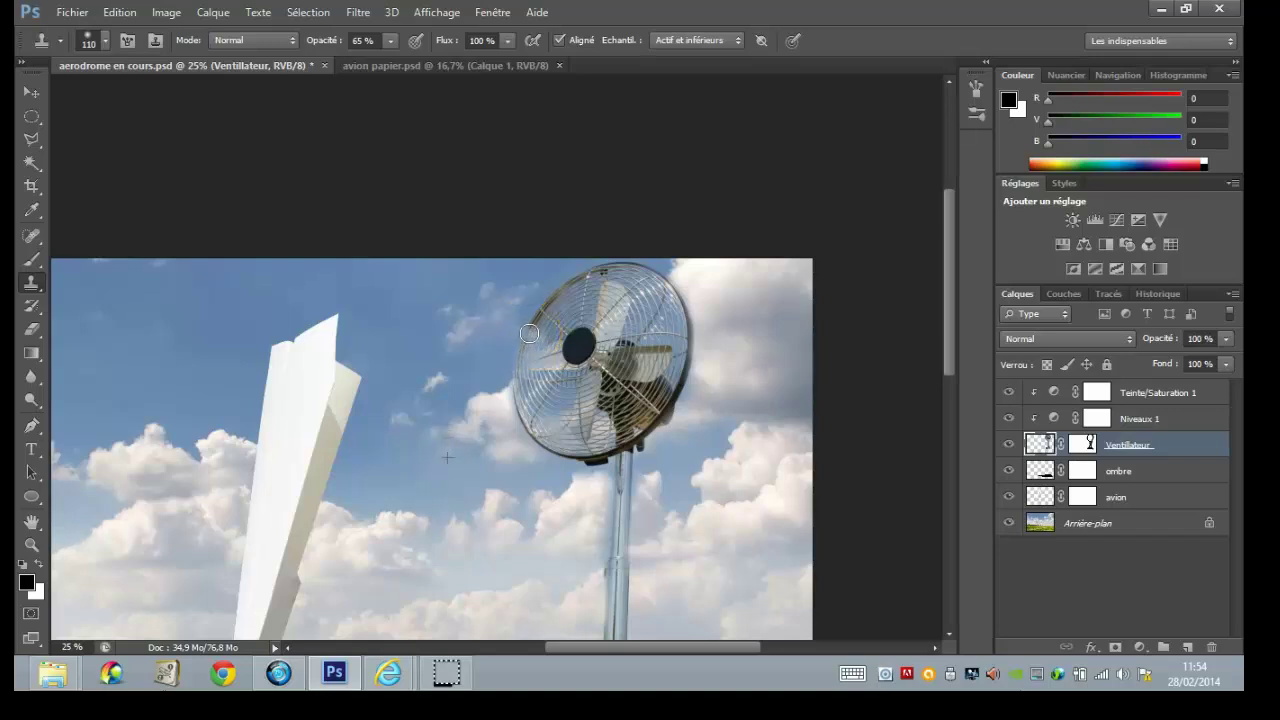
mouse_move(543, 289)
mouse_down()
mouse_move(514, 339)
mouse_move(714, 207)
mouse_up()
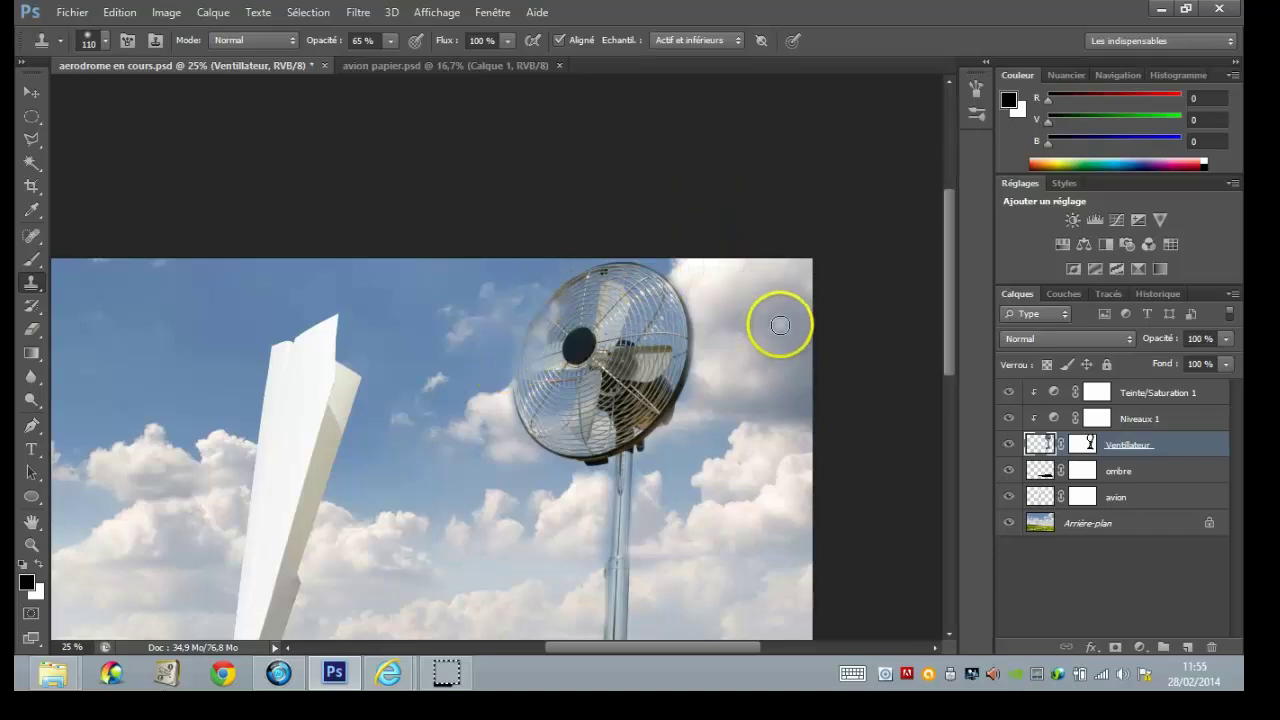
click(1106, 521)
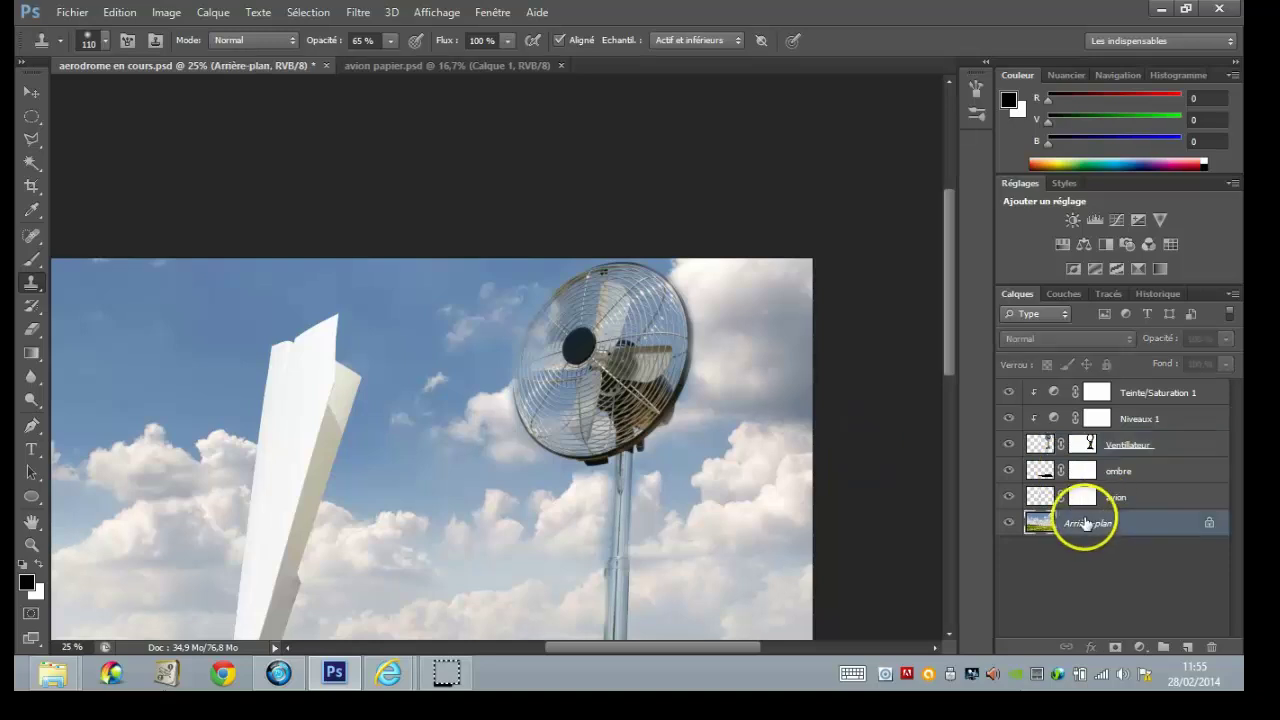
drag(764, 312, 769, 313)
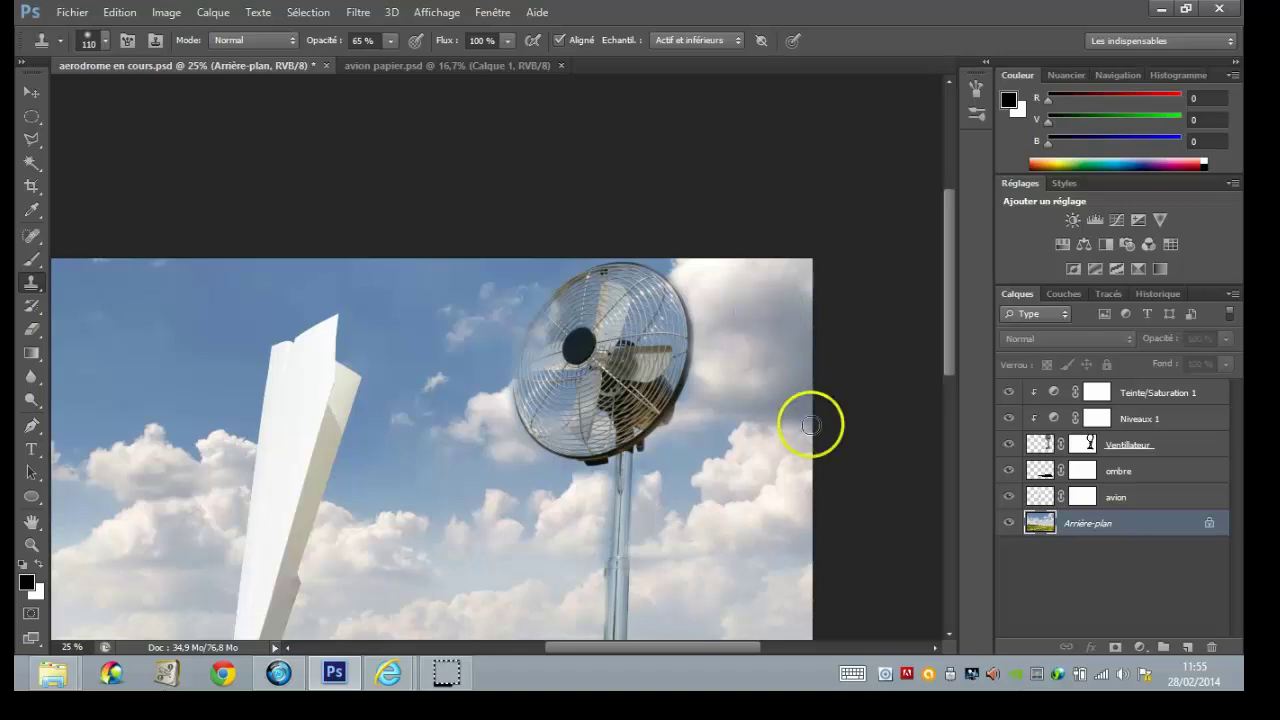
Step: Paint cloned cloud along the fan's top edge and over its right side
alt+click(1042, 433)
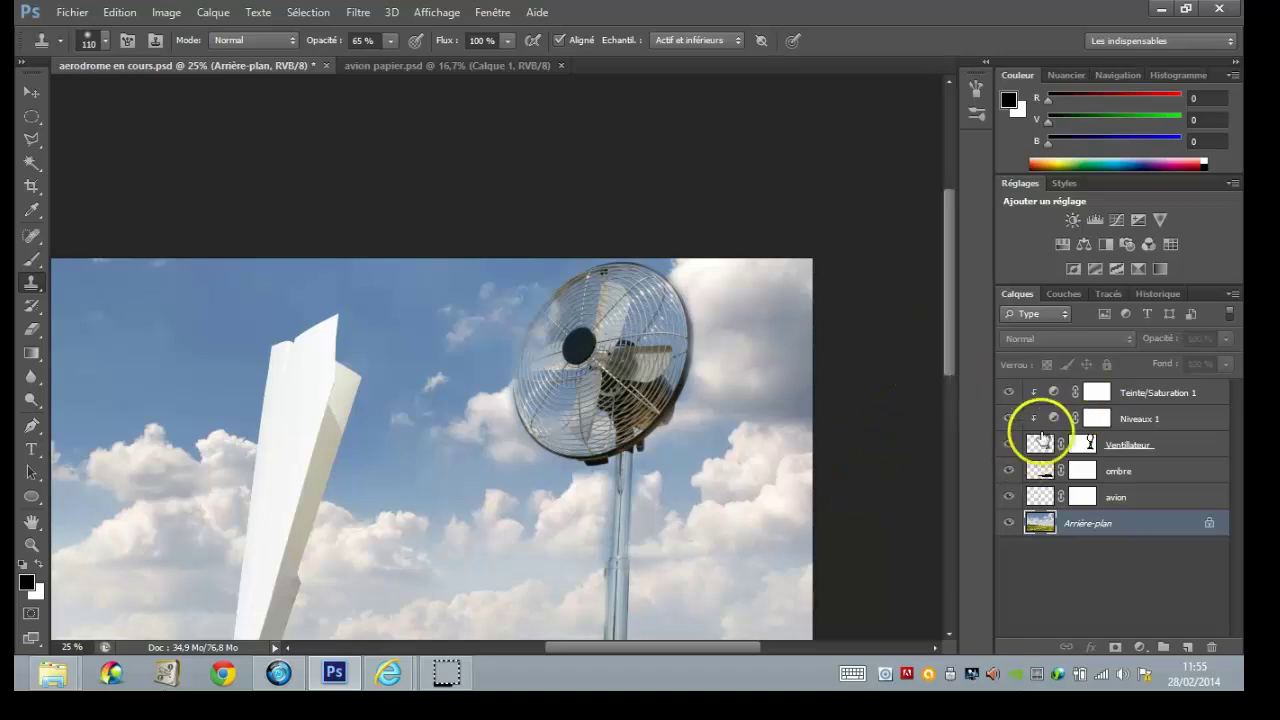
click(1042, 440)
drag(694, 243, 667, 274)
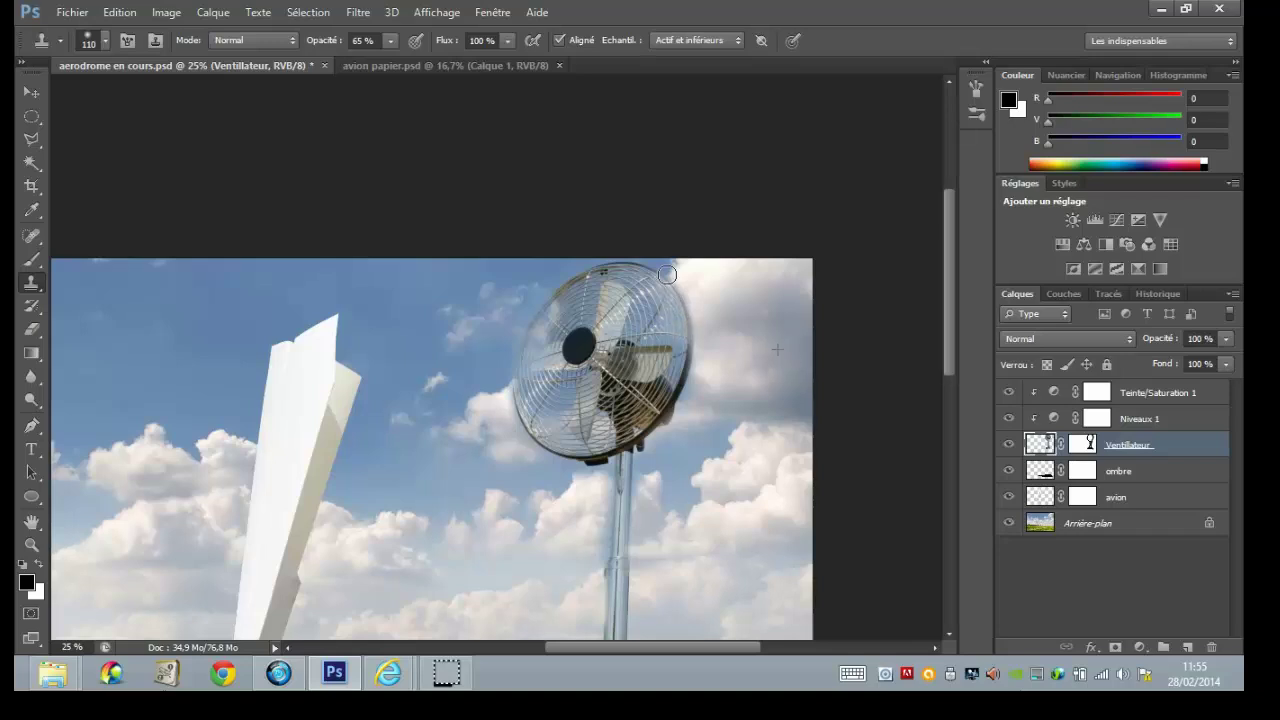
mouse_move(667, 274)
mouse_down()
mouse_move(710, 333)
mouse_move(671, 300)
mouse_move(691, 300)
mouse_up()
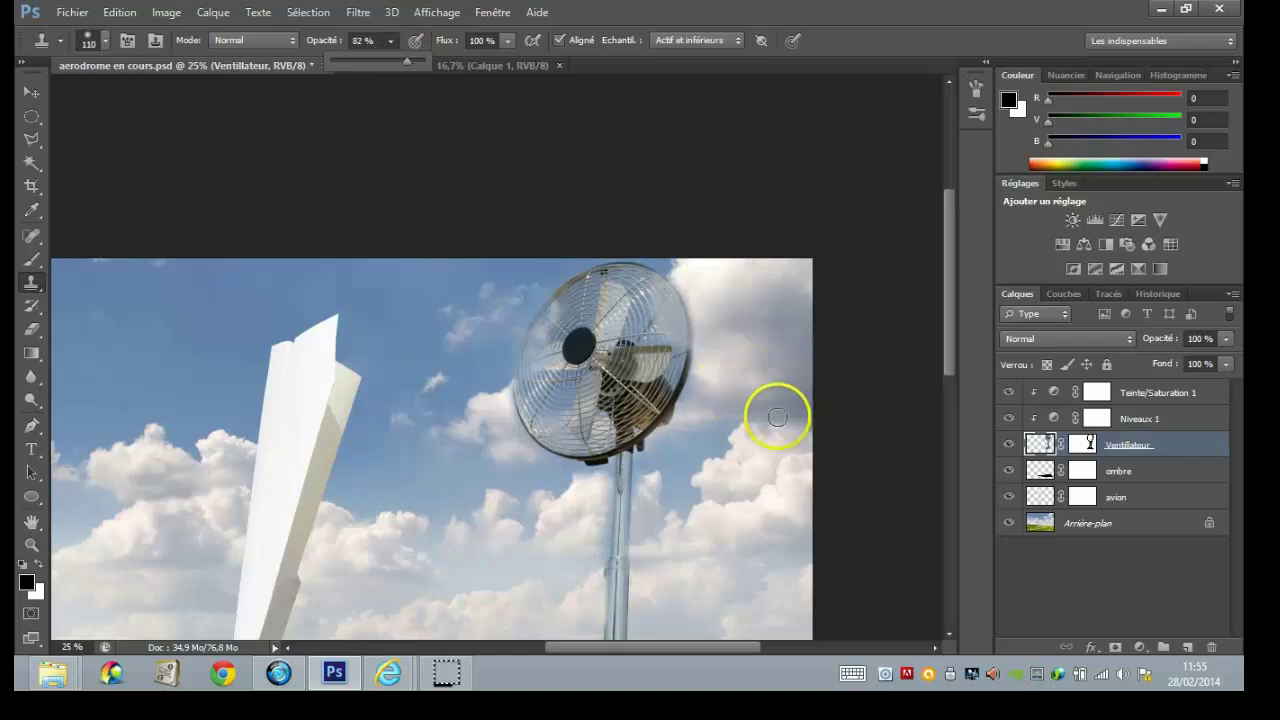
click(746, 462)
drag(650, 355, 678, 383)
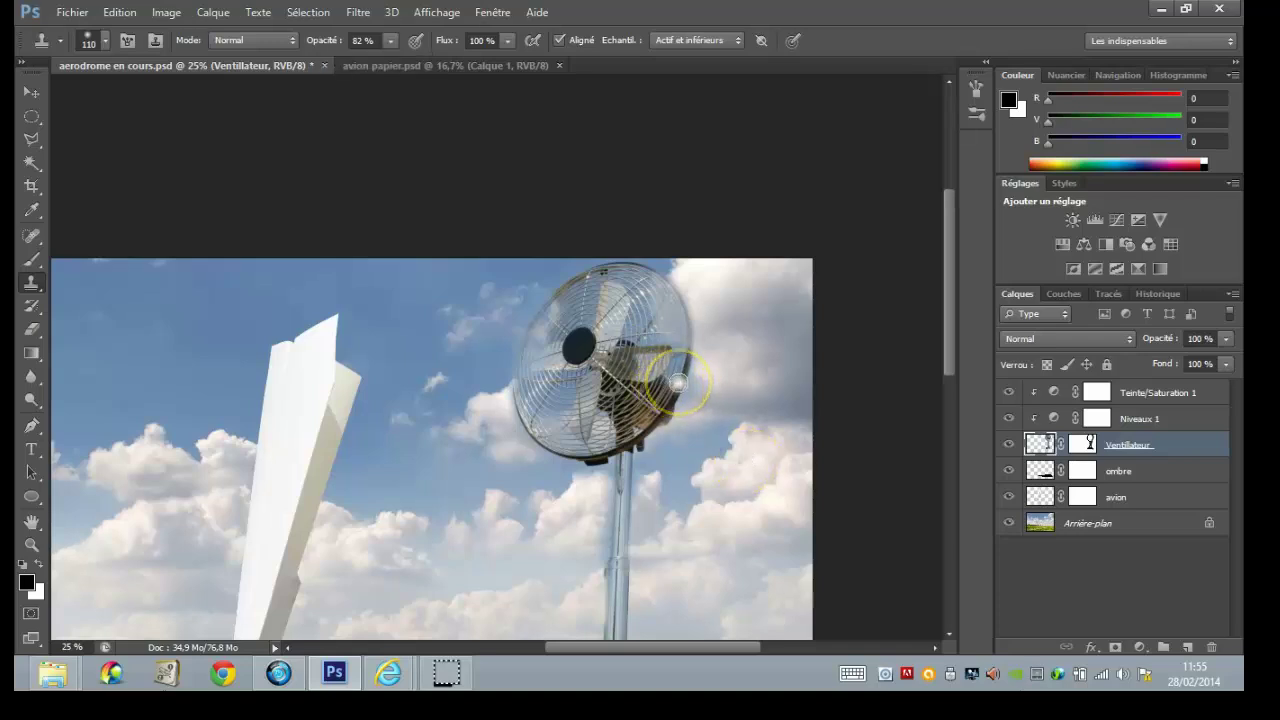
click(672, 367)
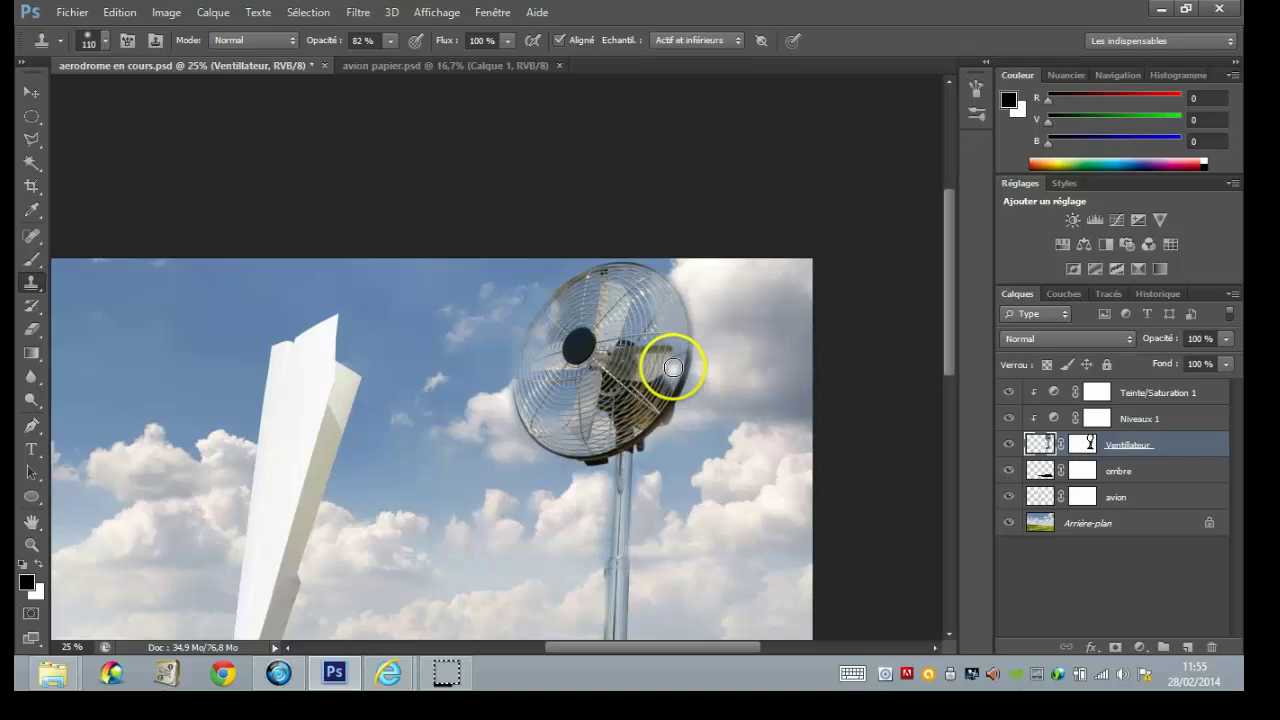
Step: Blend cloud over the fan's lower-right edge, then zoom out to 16.67% to view the composite
click(1040, 522)
click(741, 387)
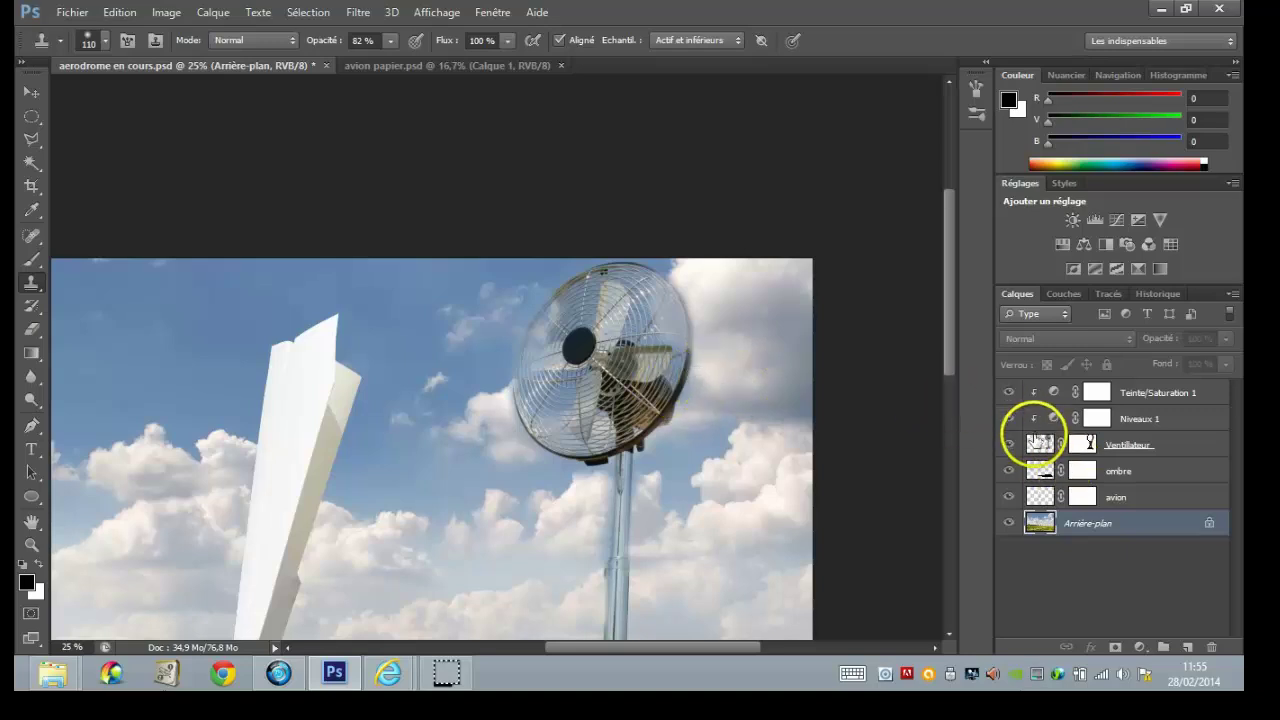
click(1038, 444)
drag(675, 384, 695, 391)
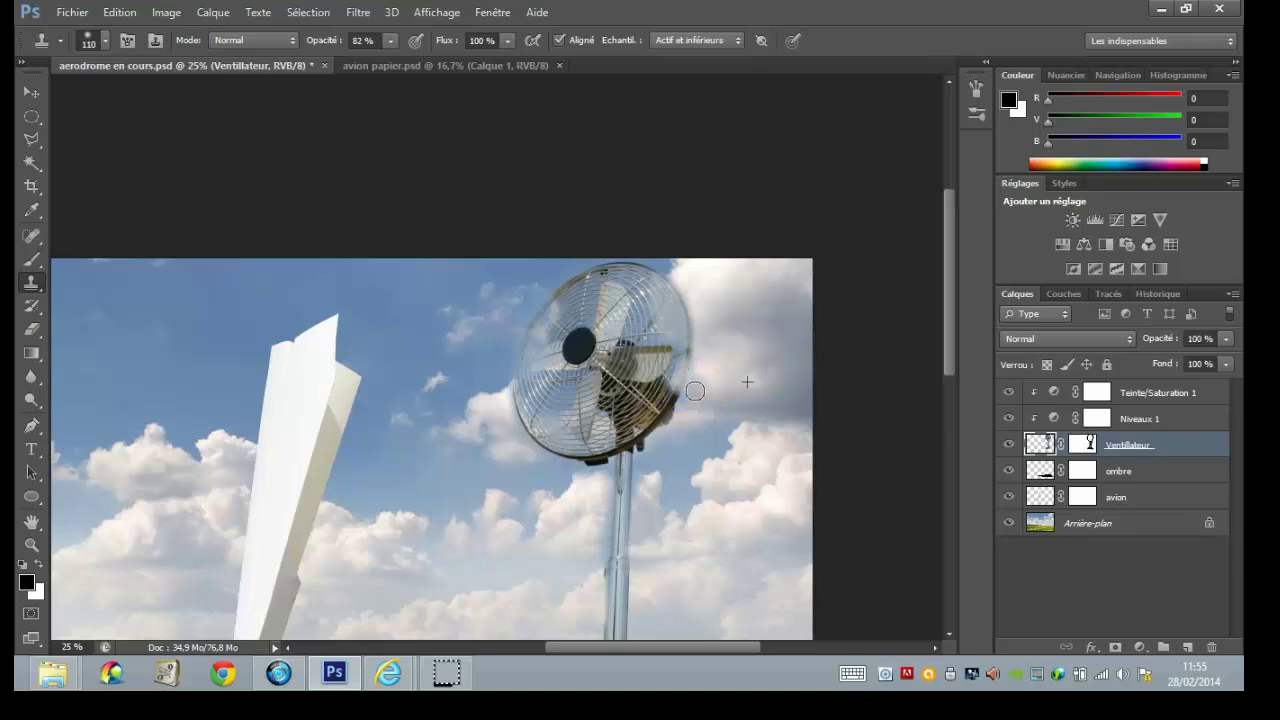
click(695, 391)
click(695, 391)
click(695, 391)
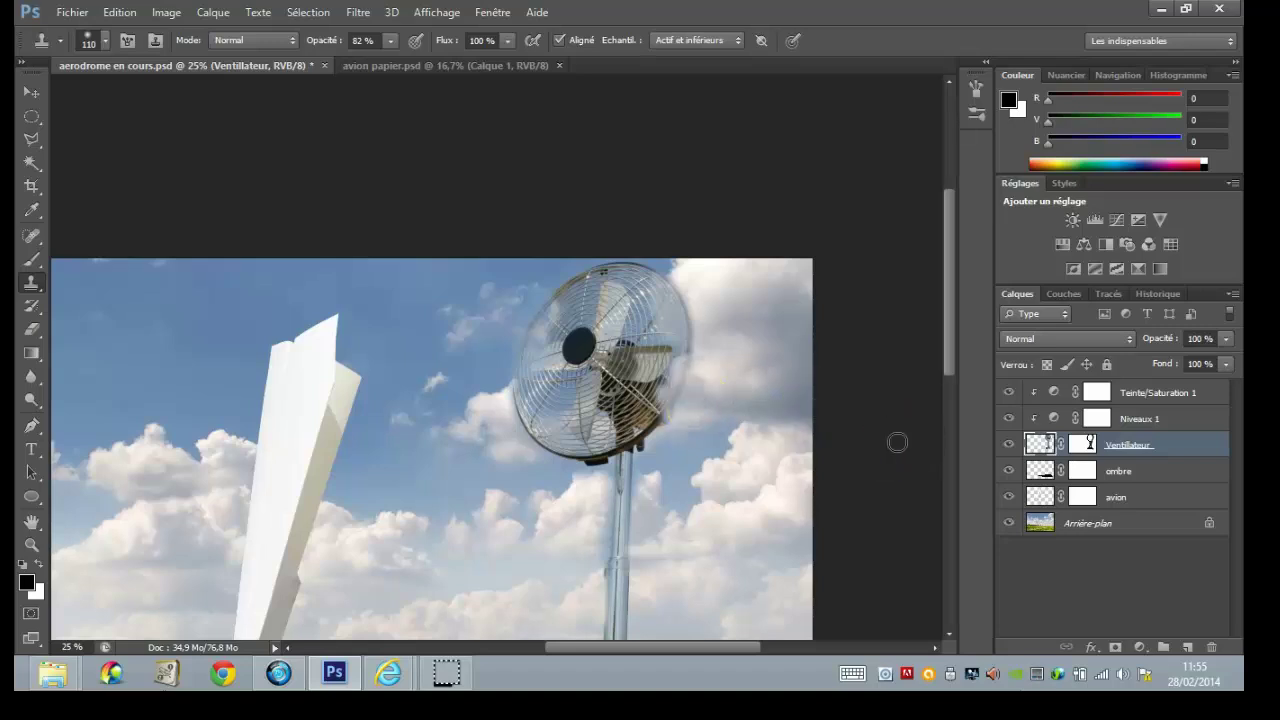
key(ctrl+minus)
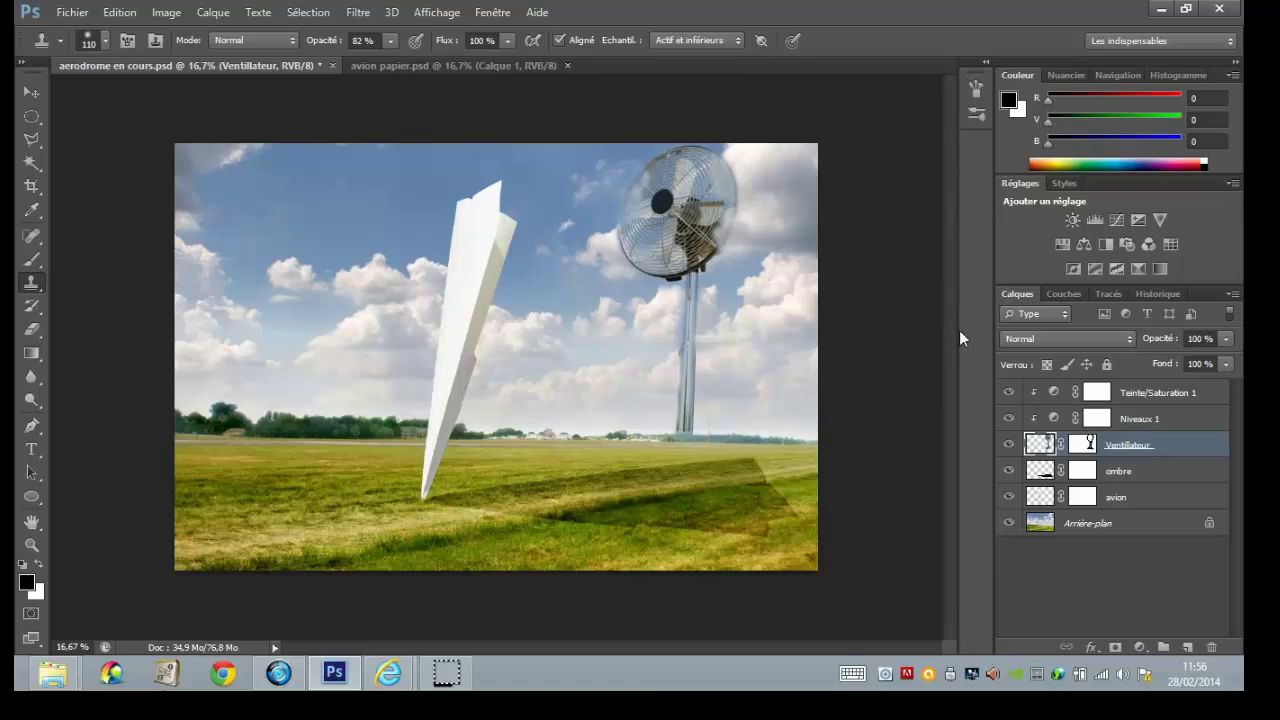